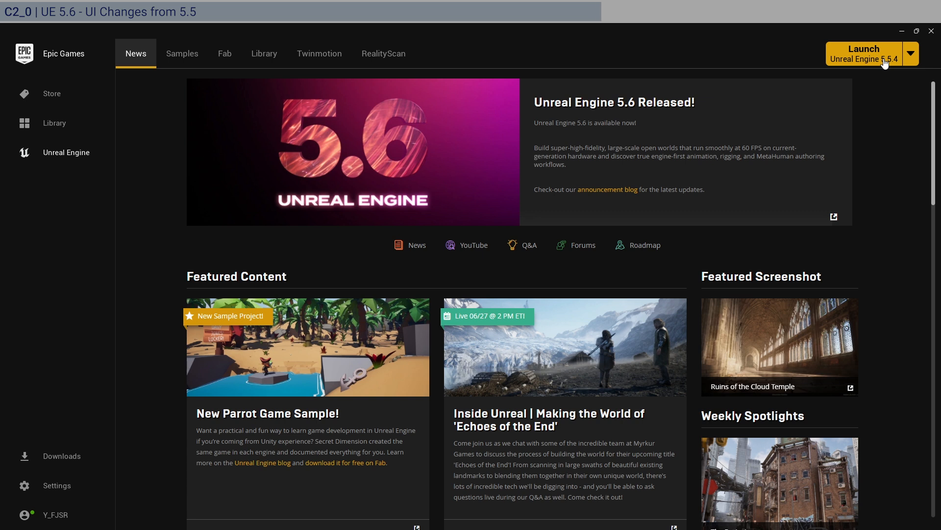
# Launch Unreal Engine 5.6.0 from the launcher.
pyautogui.click(906, 52)
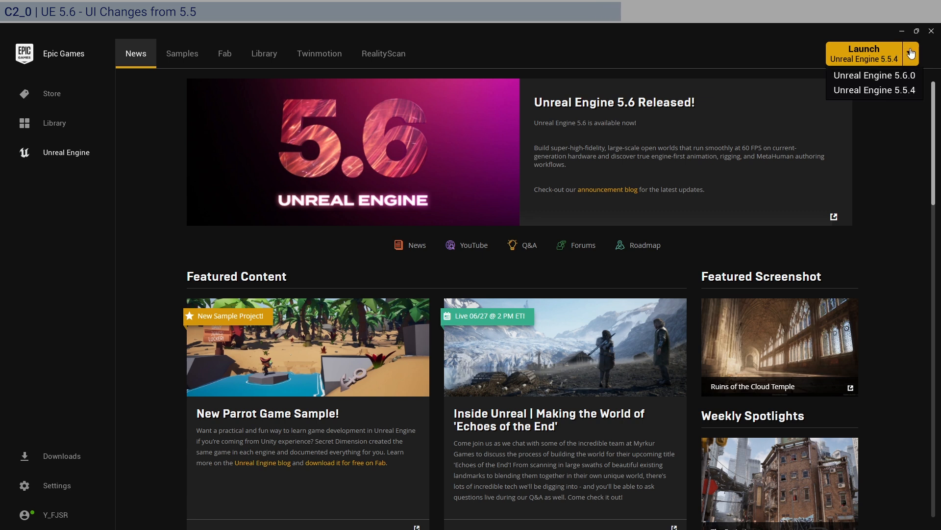
pyautogui.click(913, 76)
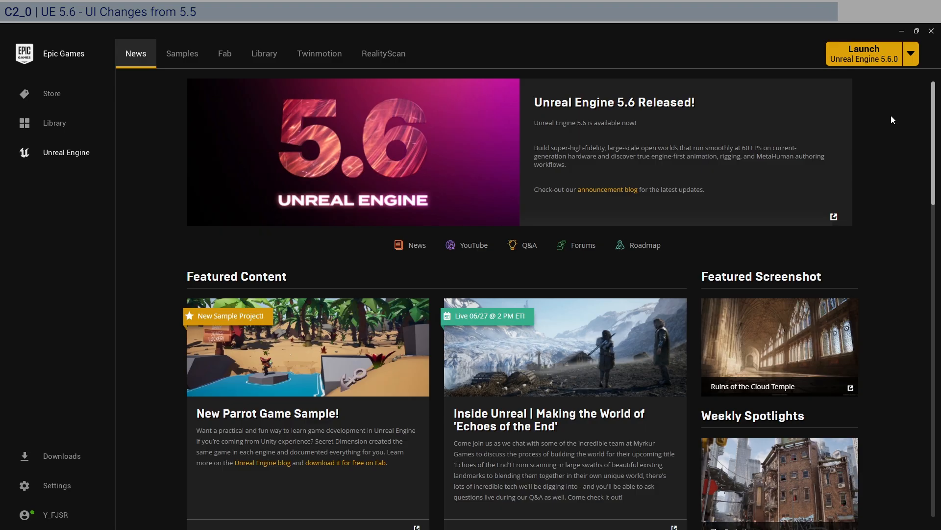
pyautogui.click(887, 61)
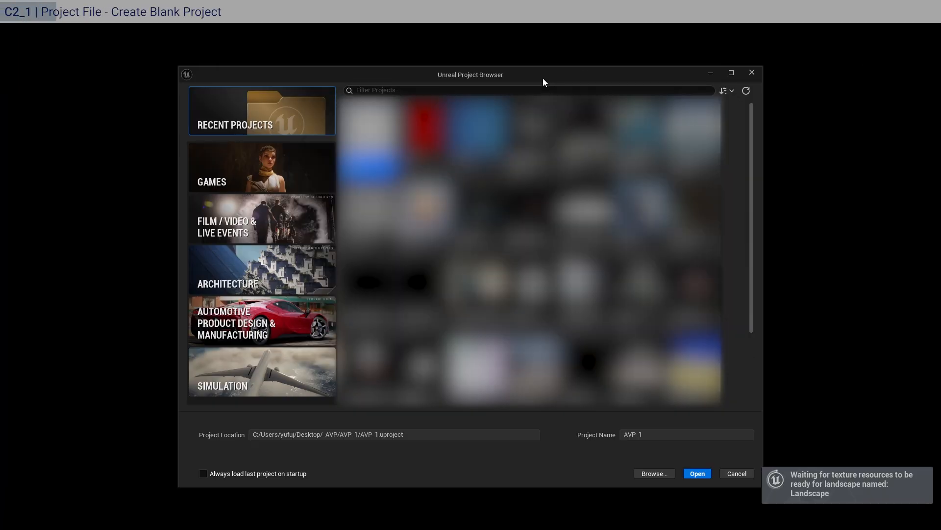
# Create a Blank game project named LBT_S1P2.
pyautogui.click(257, 160)
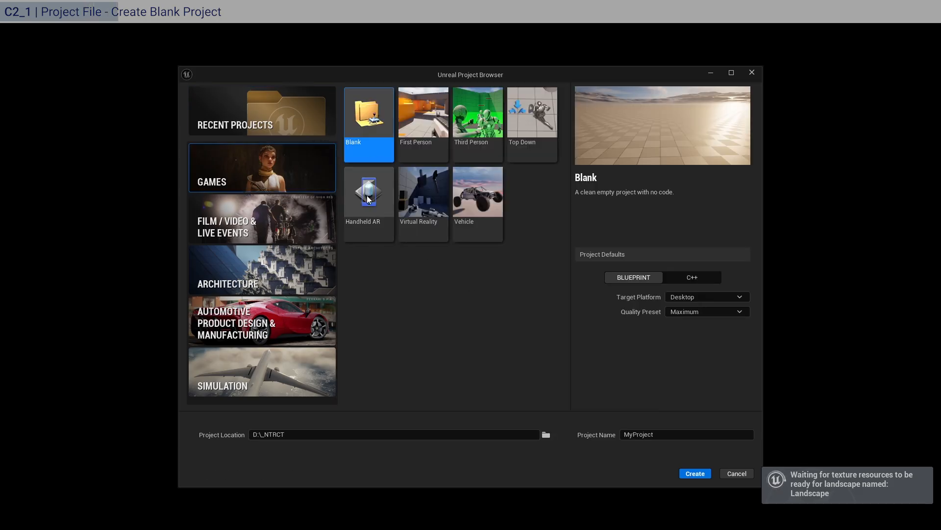
pyautogui.moveTo(342, 435); pyautogui.dragTo(242, 436)
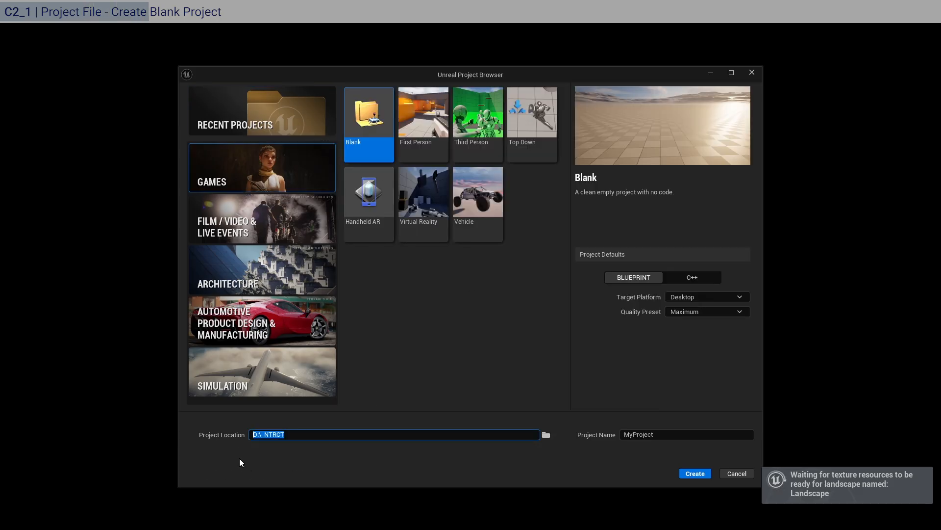
pyautogui.click(288, 465)
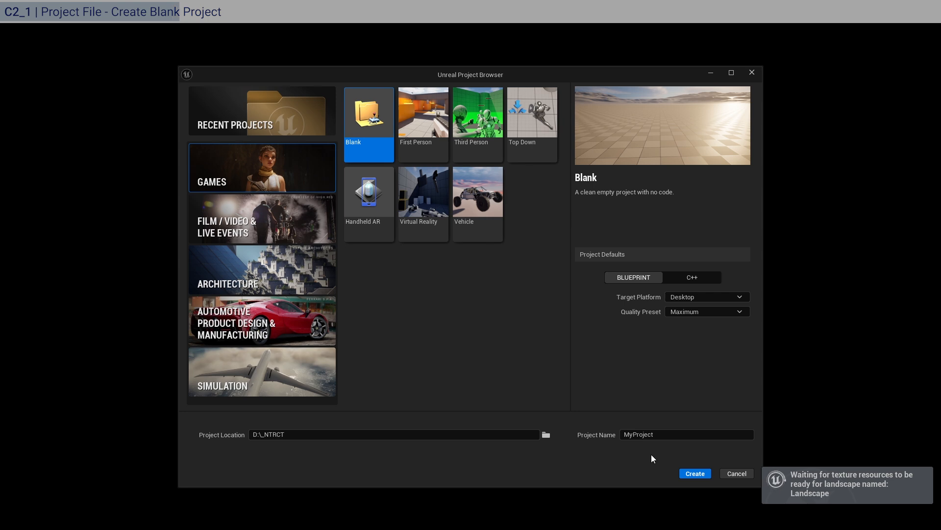
pyautogui.click(678, 435)
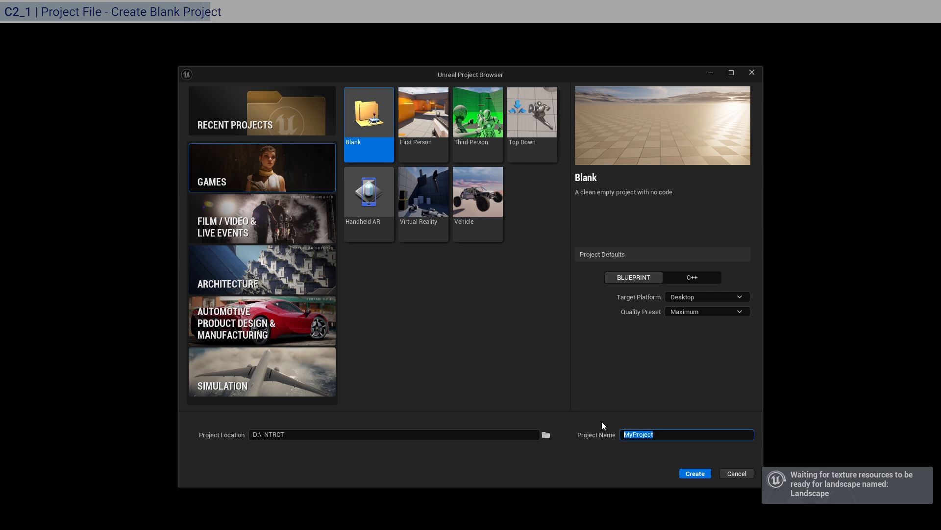
pyautogui.write('LBT_')
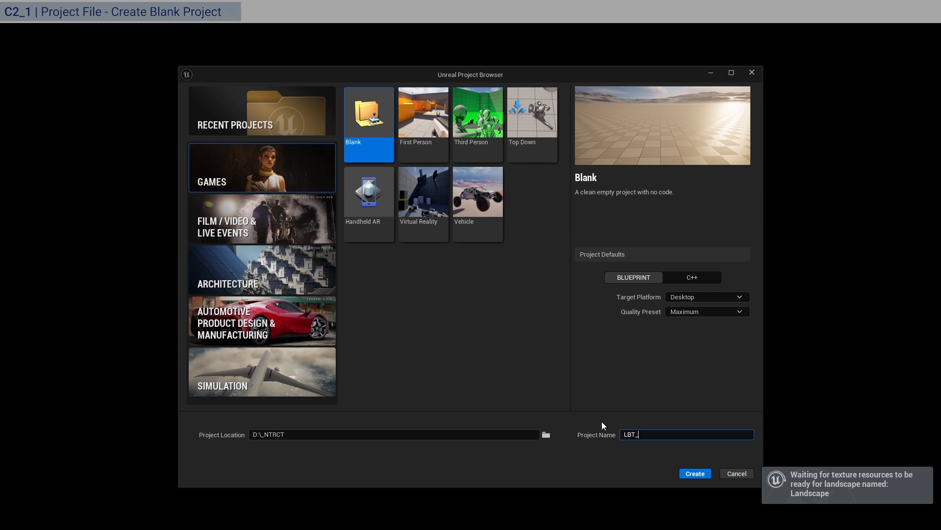
pyautogui.write('S1P2')
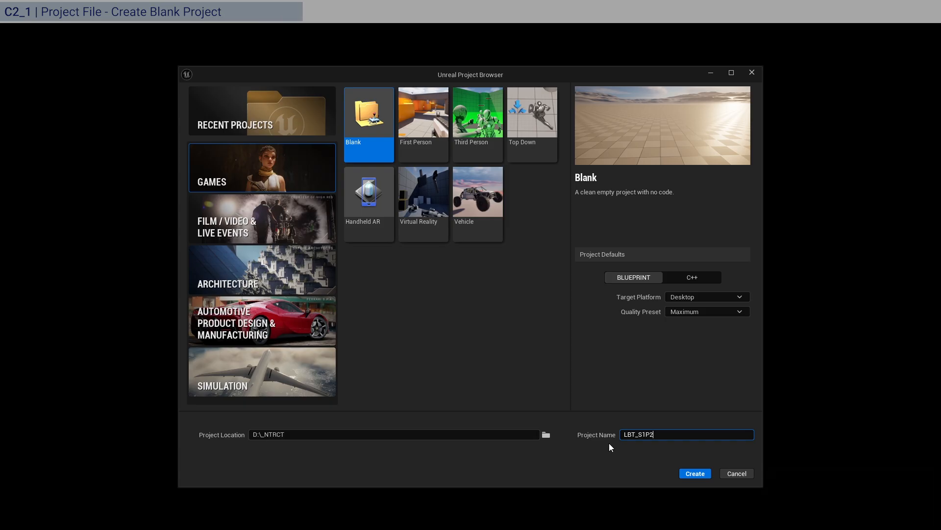
pyautogui.click(615, 458)
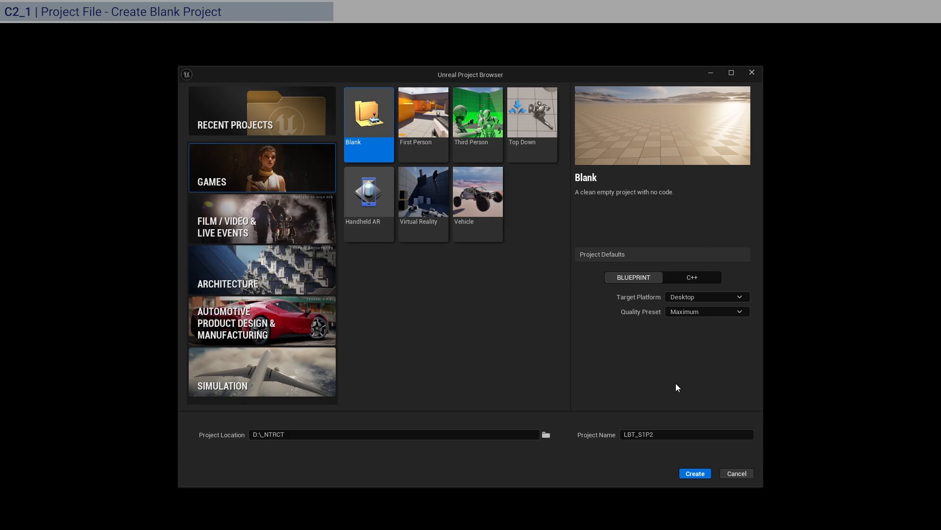
pyautogui.click(695, 474)
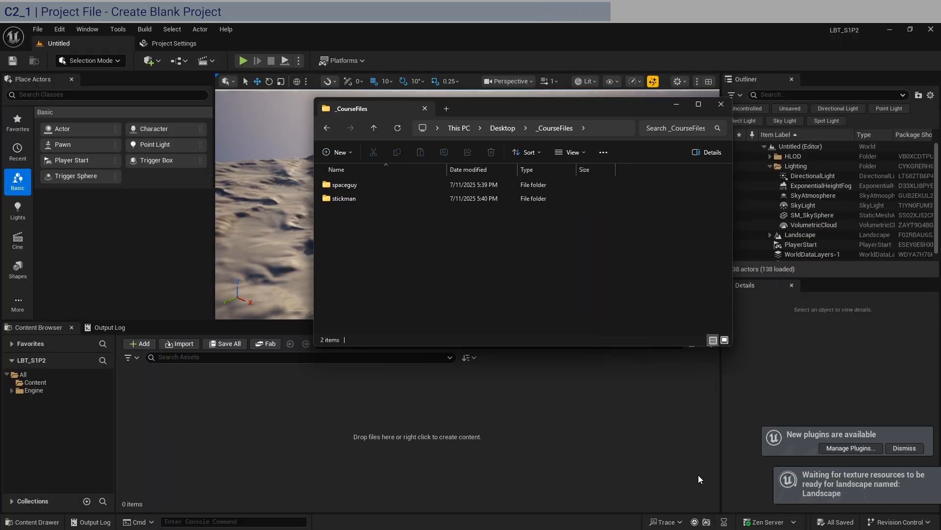
# Close the course files explorer window covering the editor.
pyautogui.click(676, 104)
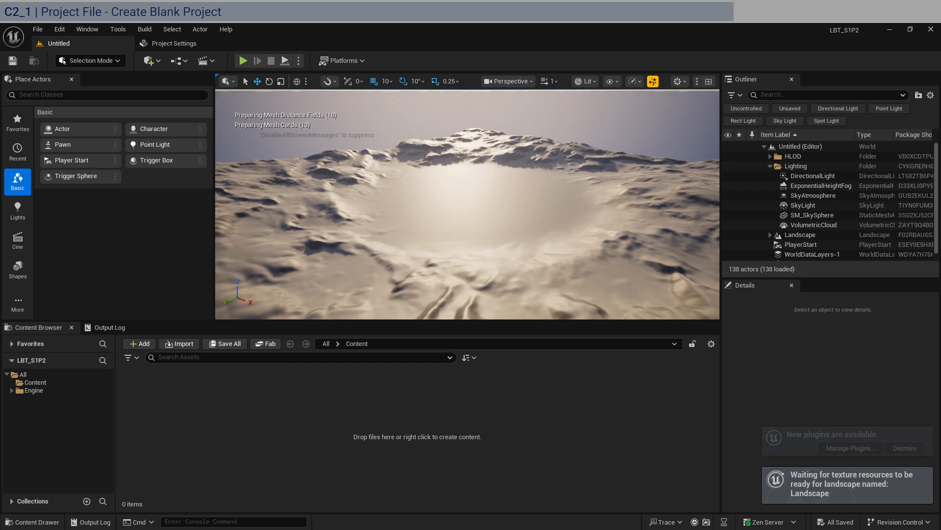
pyautogui.click(448, 211)
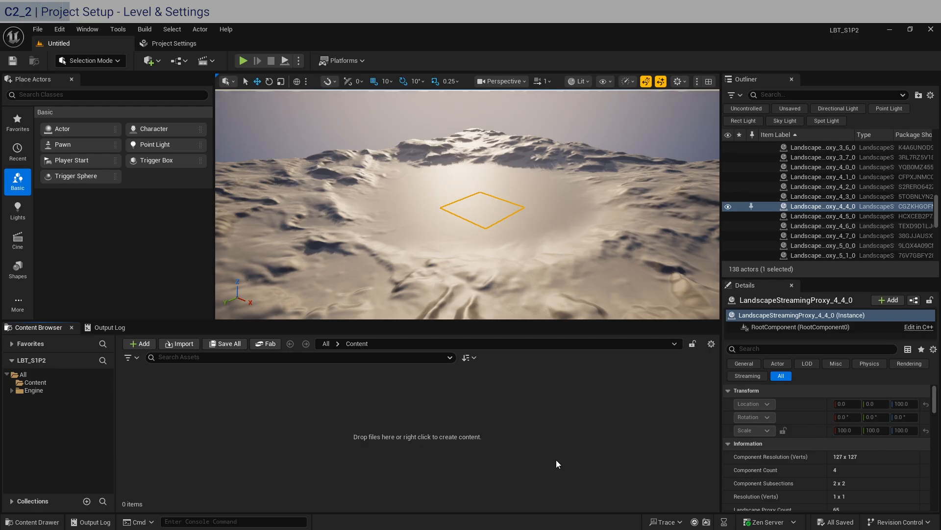
# Create a new Empty Level.
pyautogui.click(37, 29)
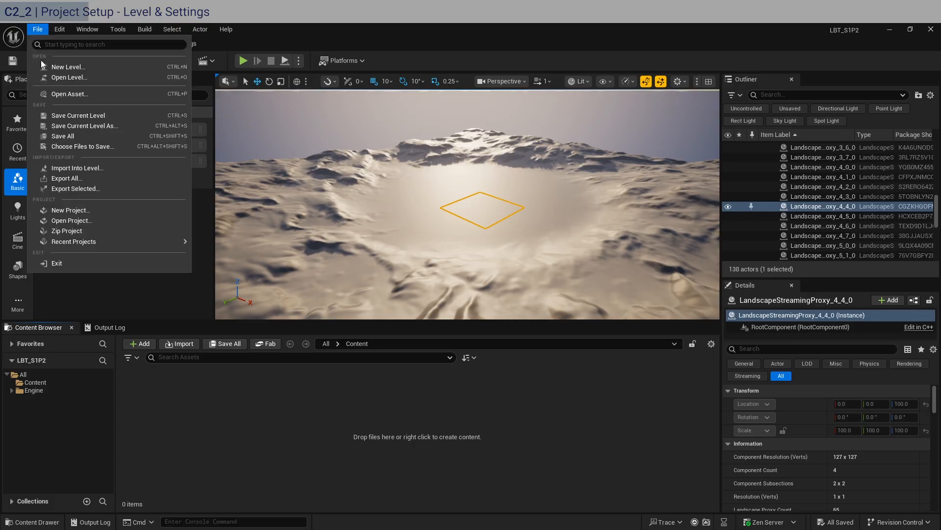
pyautogui.click(82, 68)
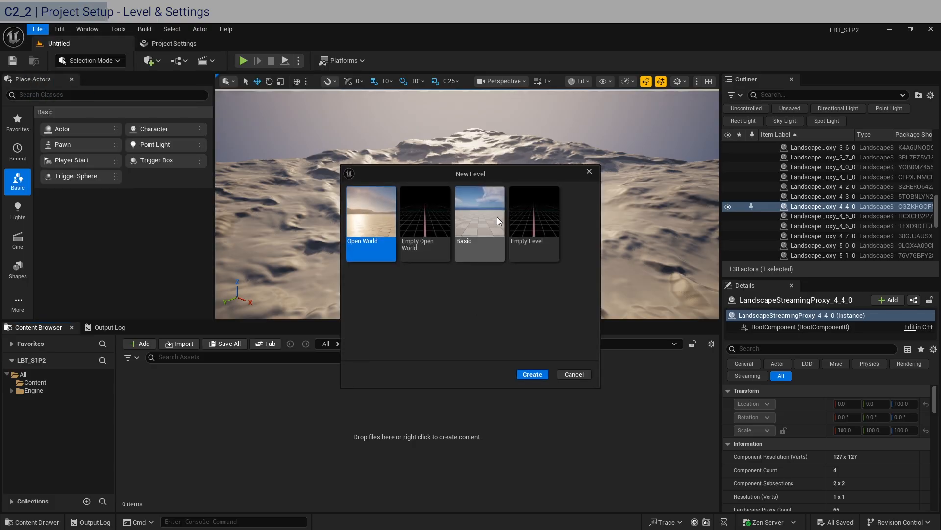
pyautogui.click(545, 221)
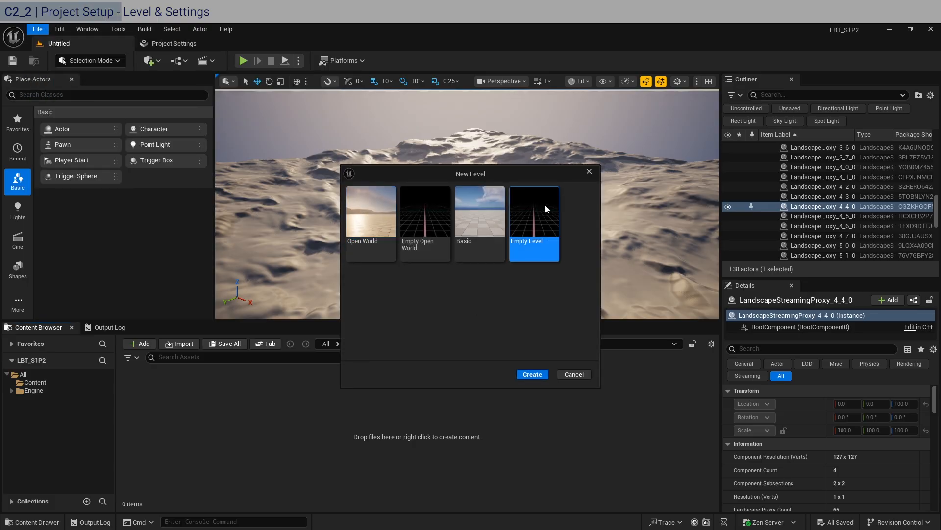
pyautogui.click(538, 374)
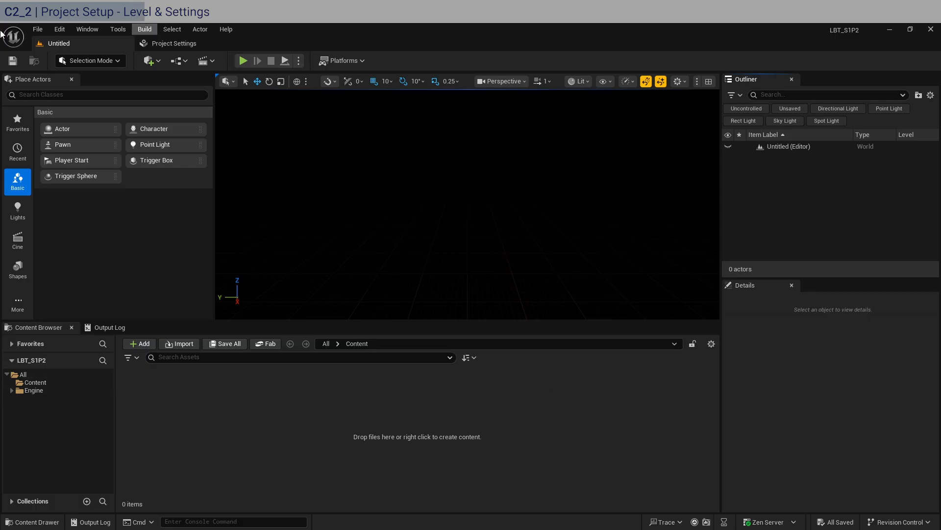
# Start saving the level and create a new folder named _MAP in Content.
pyautogui.click(12, 61)
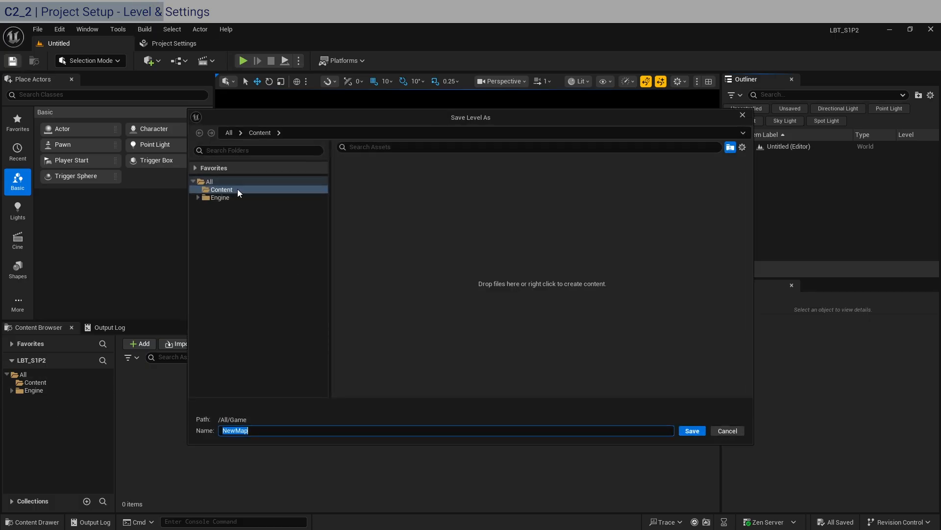
pyautogui.rightClick(420, 212)
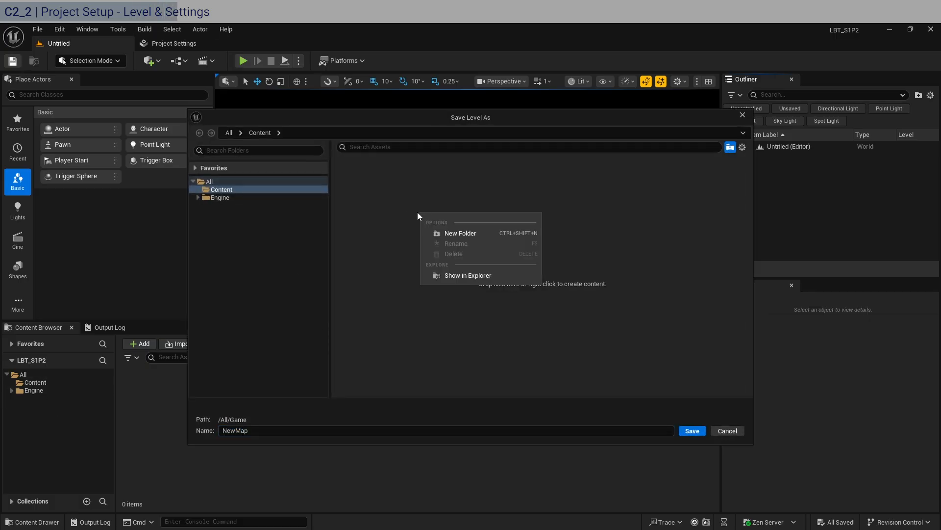
pyautogui.click(448, 232)
pyautogui.write('_MA')
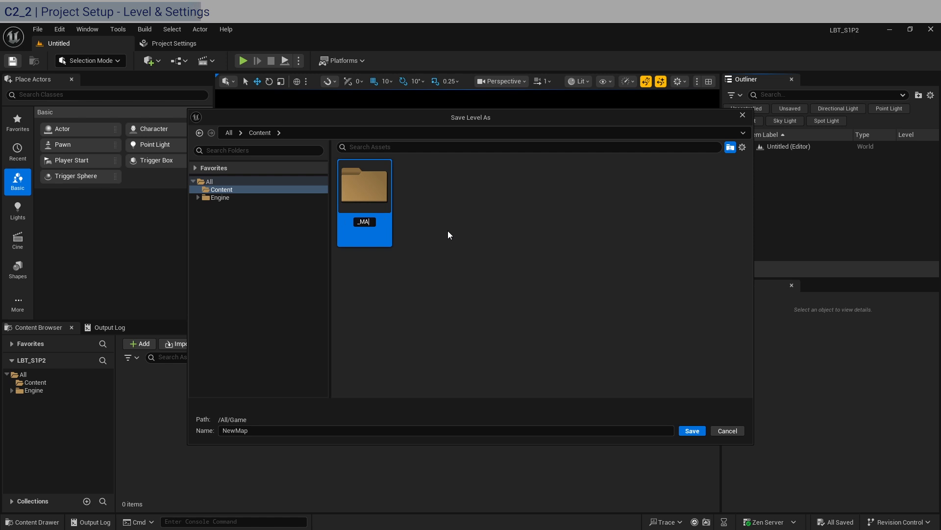
pyautogui.write('P')
pyautogui.press('Return')
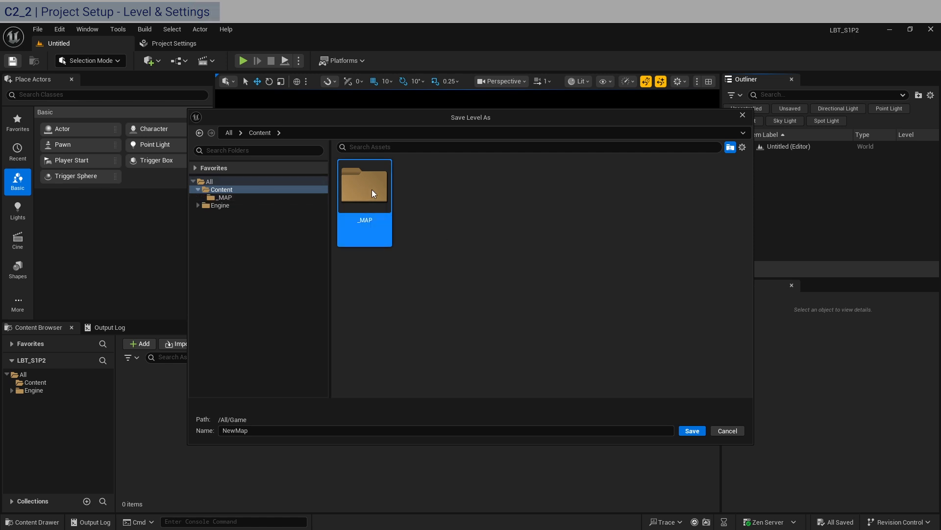
# Save the level as MAP1 inside the _MAP folder.
pyautogui.doubleClick(372, 189)
pyautogui.click(293, 433)
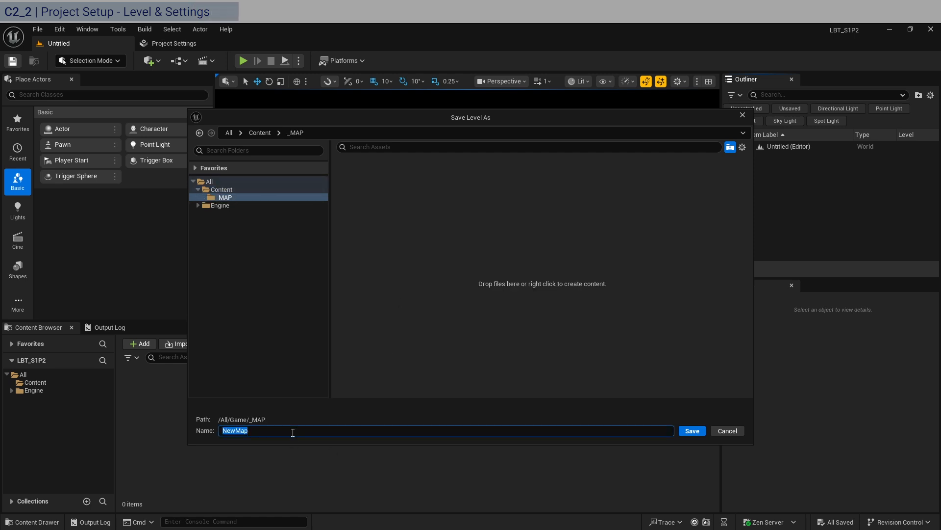
pyautogui.write('MAP1')
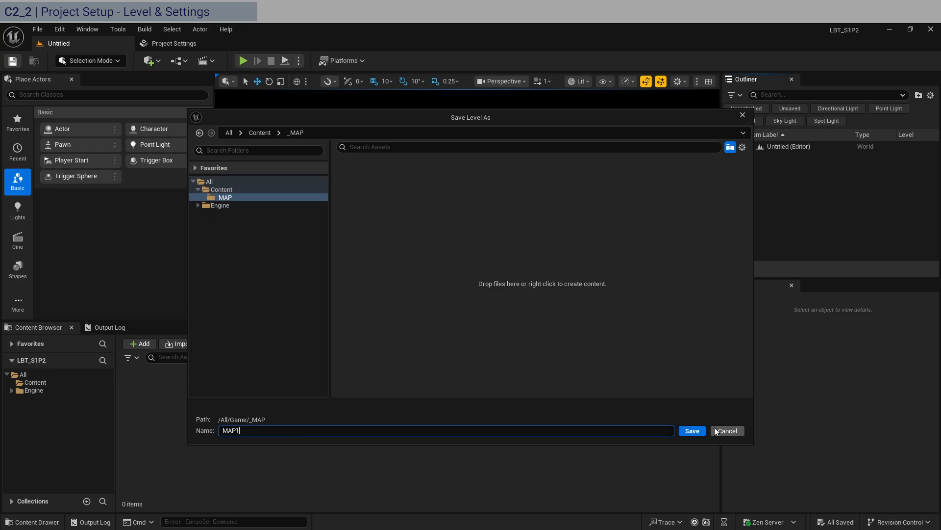
pyautogui.click(704, 430)
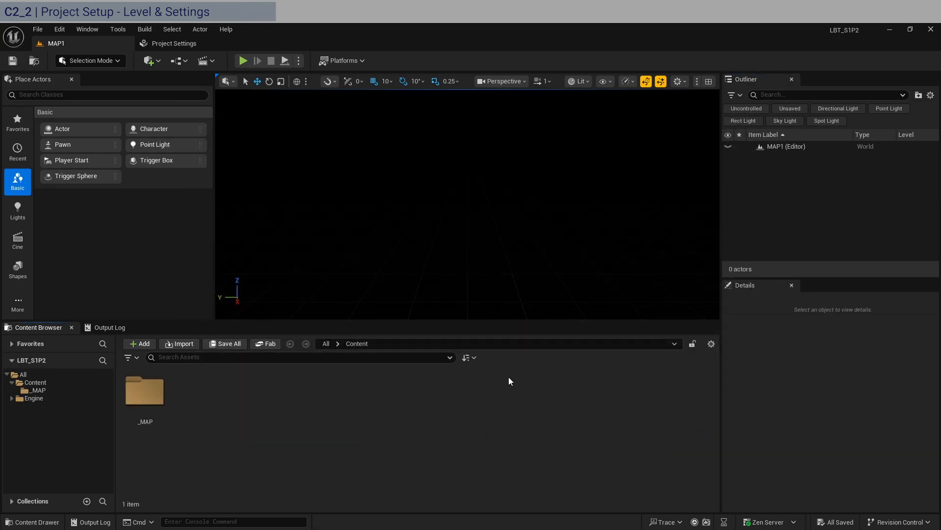
# In the project's Maps & Modes settings, set the Editor Startup Map to MAP1 and try setting the Game Default Map to MAP1.
pyautogui.click(183, 44)
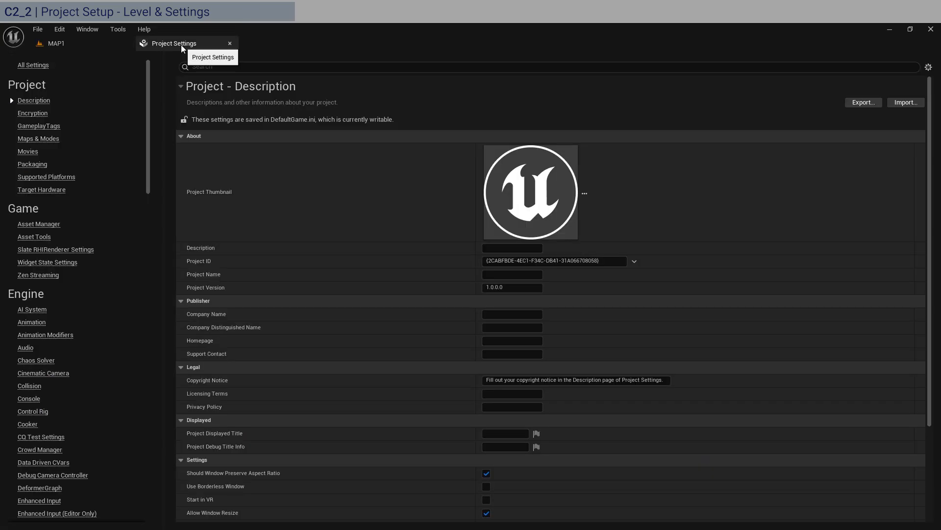
pyautogui.click(44, 138)
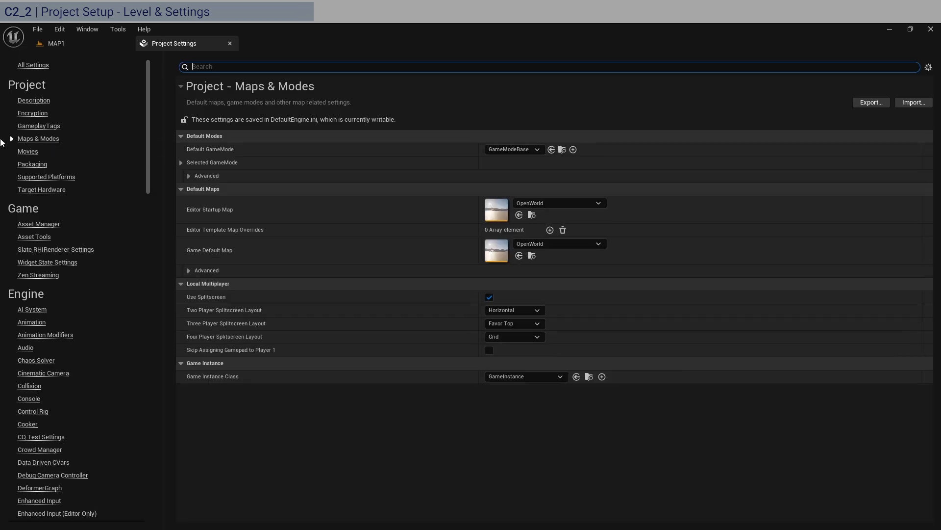
pyautogui.click(564, 201)
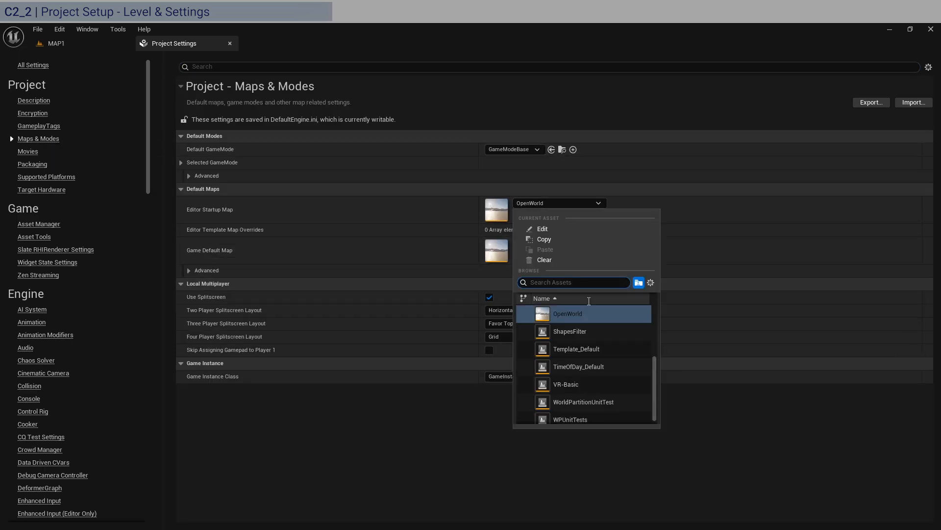
pyautogui.click(652, 282)
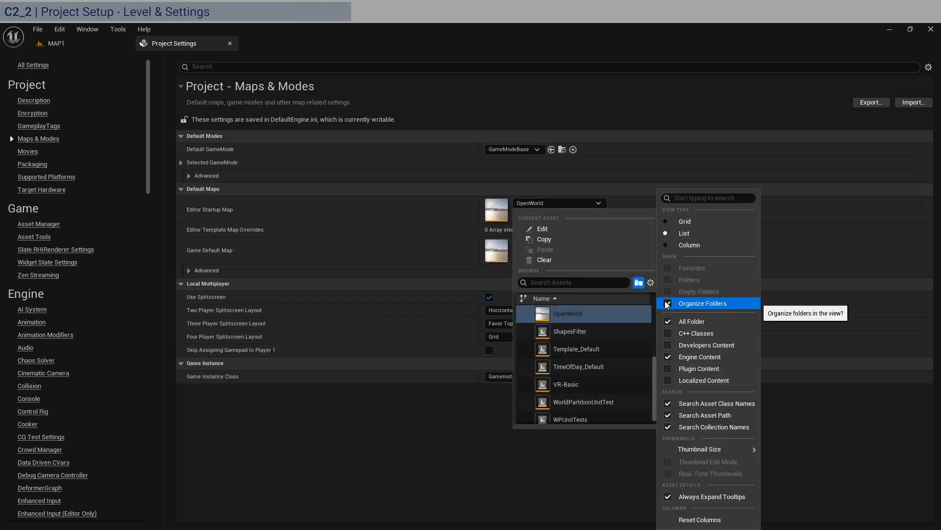
pyautogui.click(669, 357)
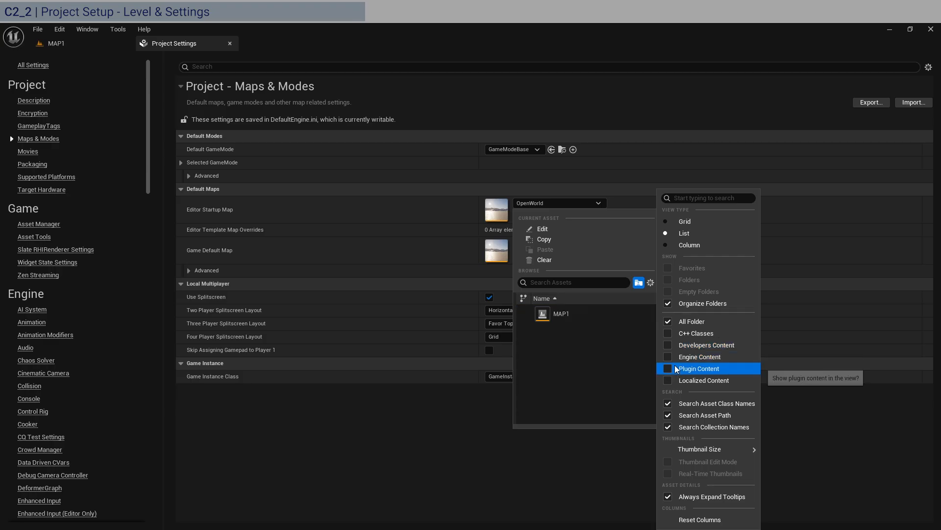
pyautogui.click(577, 314)
pyautogui.click(539, 244)
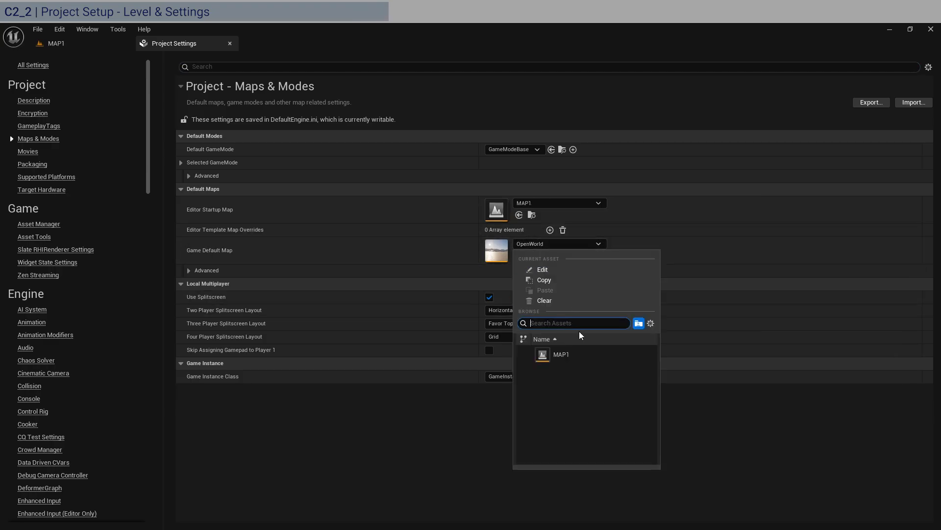
pyautogui.click(578, 353)
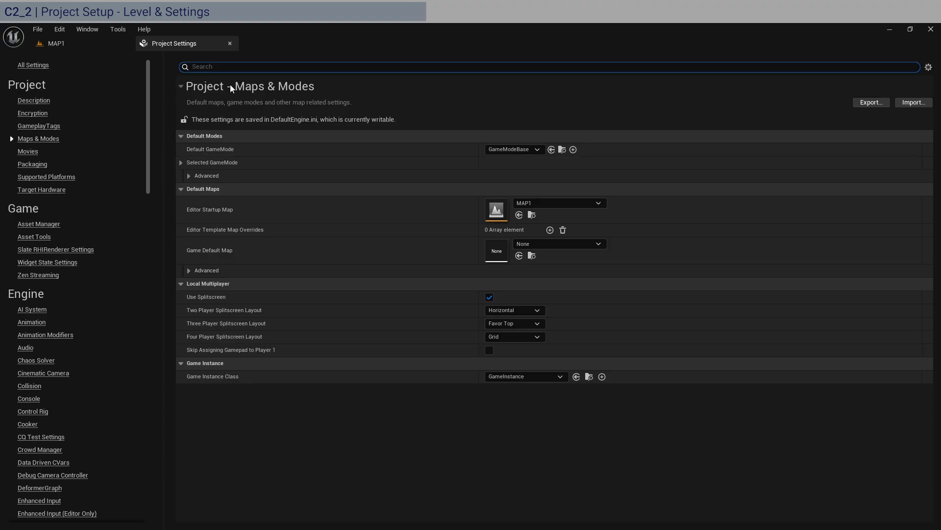
# Enable Use Fixed Frame Rate in the project settings and set the fixed frame rate to 60.
pyautogui.write('frame')
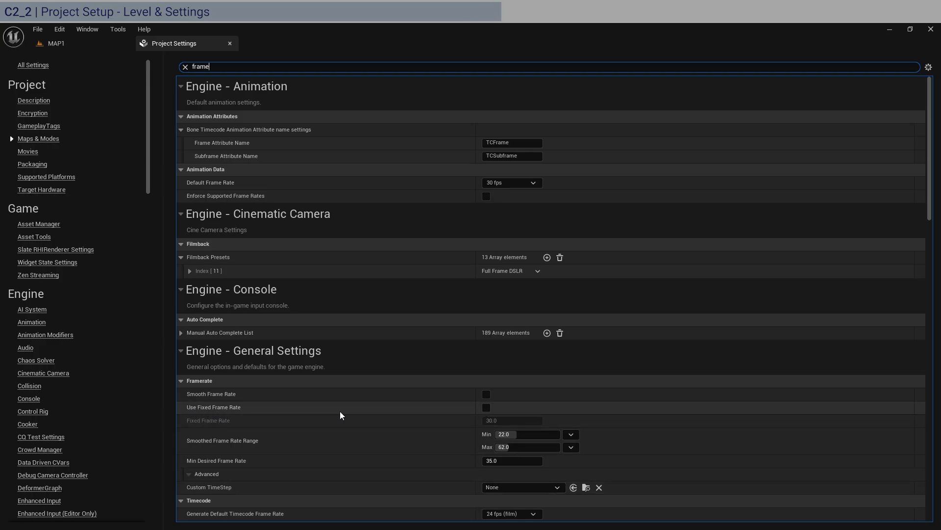
pyautogui.click(486, 407)
pyautogui.click(510, 422)
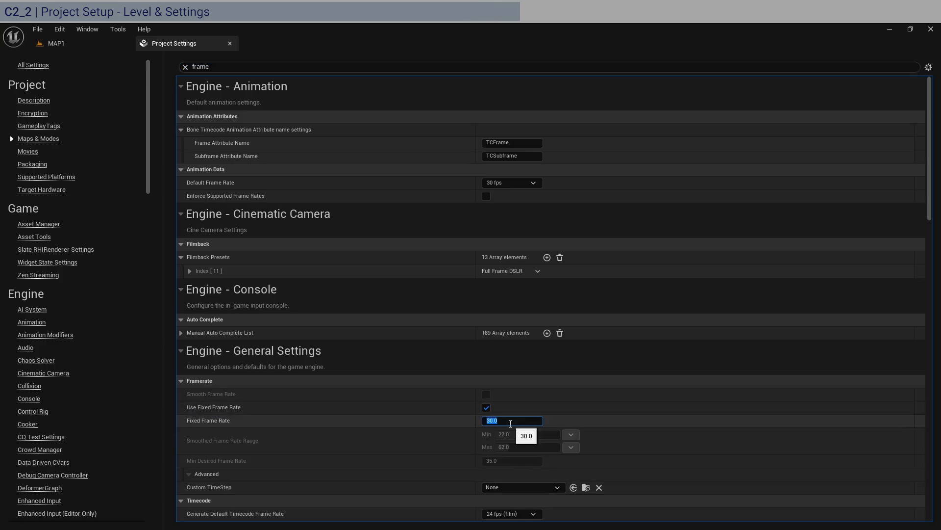
pyautogui.write('60')
pyautogui.press('Return')
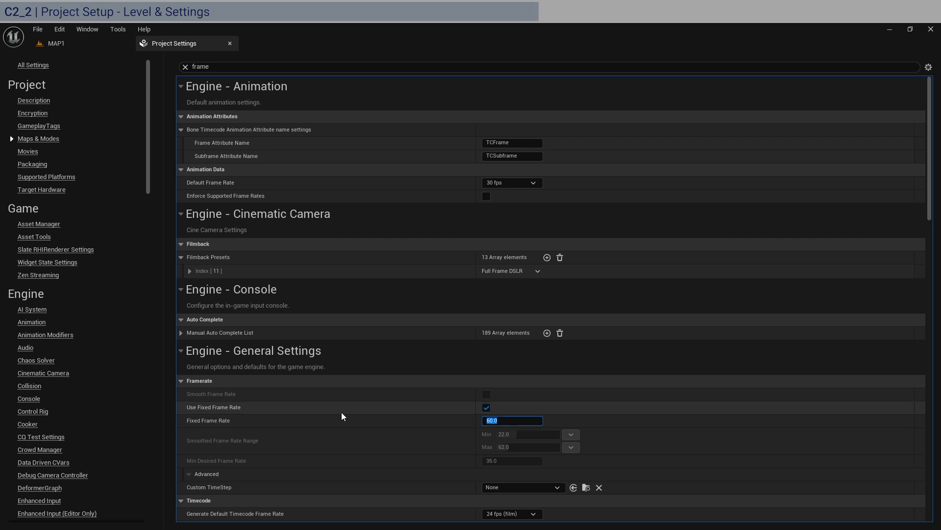
pyautogui.scroll(-2, 343, 412)
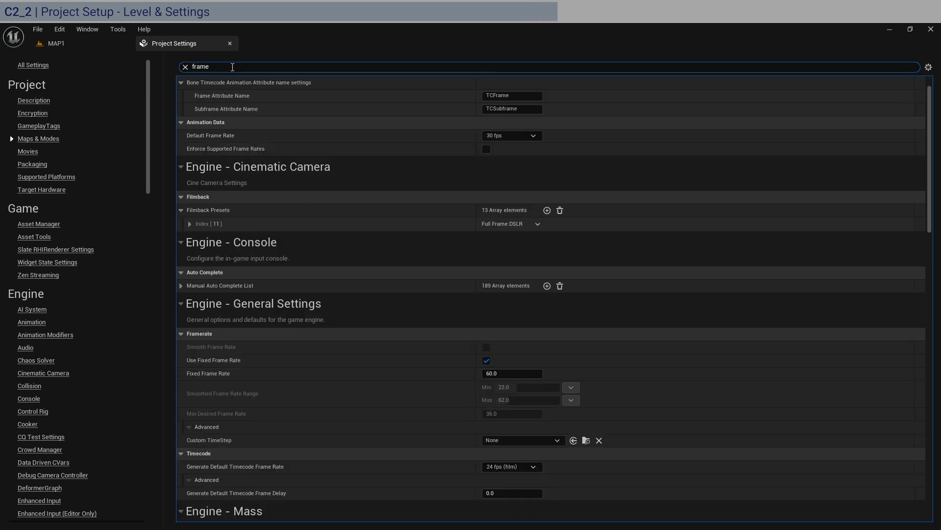
# Disable Auto Exposure in the project's rendering settings.
pyautogui.click(186, 67)
pyautogui.write('au')
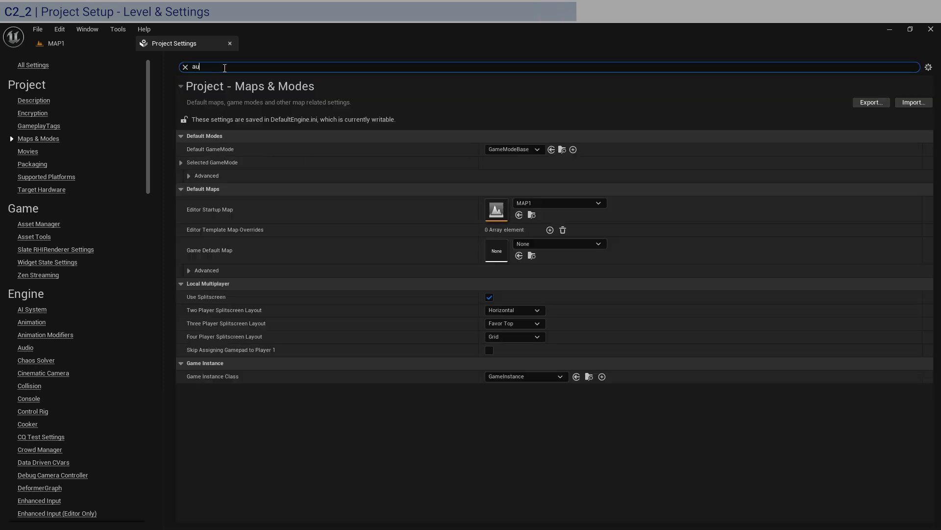
pyautogui.write('to exp')
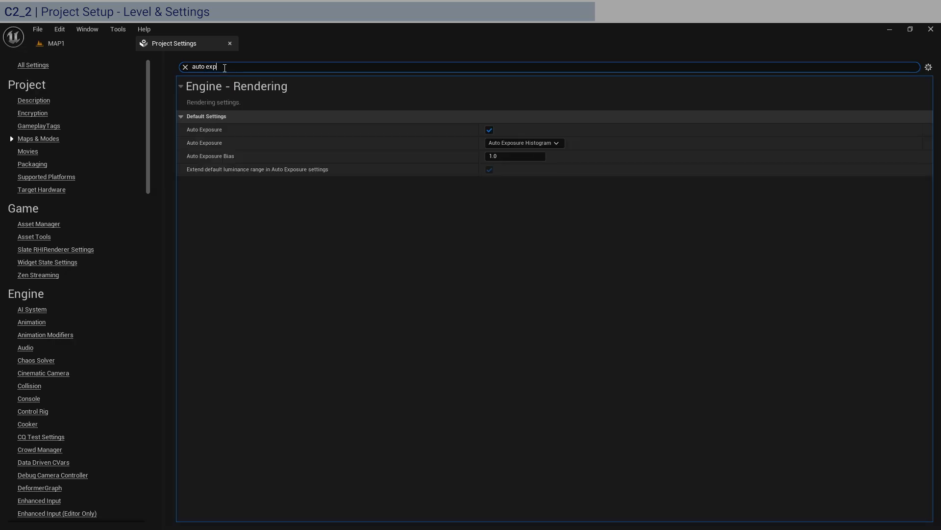
pyautogui.click(490, 130)
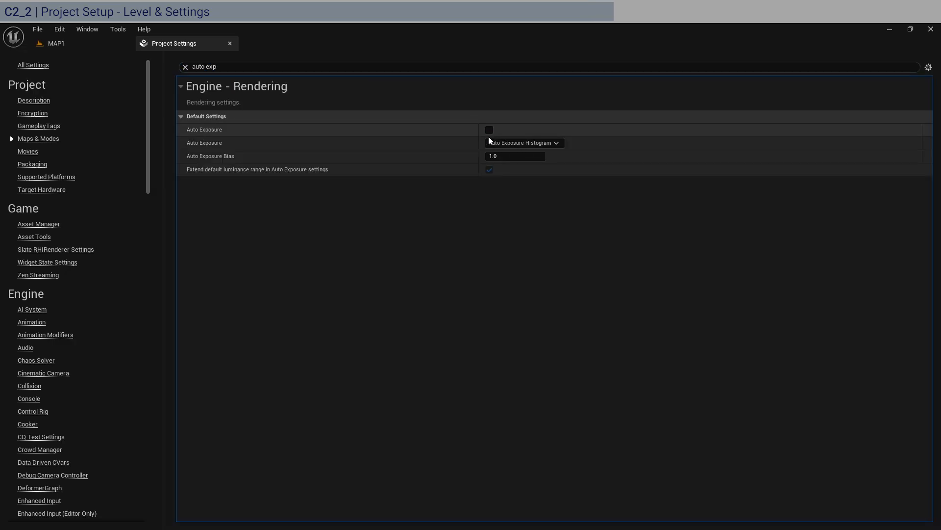
pyautogui.click(186, 67)
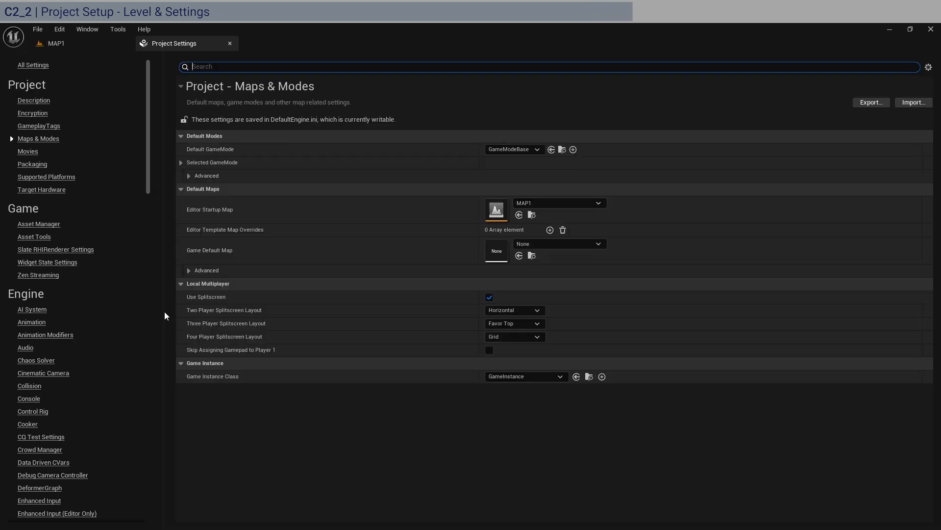
# Open Editor Preferences and set Asset Editor Open Location to Main Window.
pyautogui.click(90, 42)
pyautogui.click(65, 28)
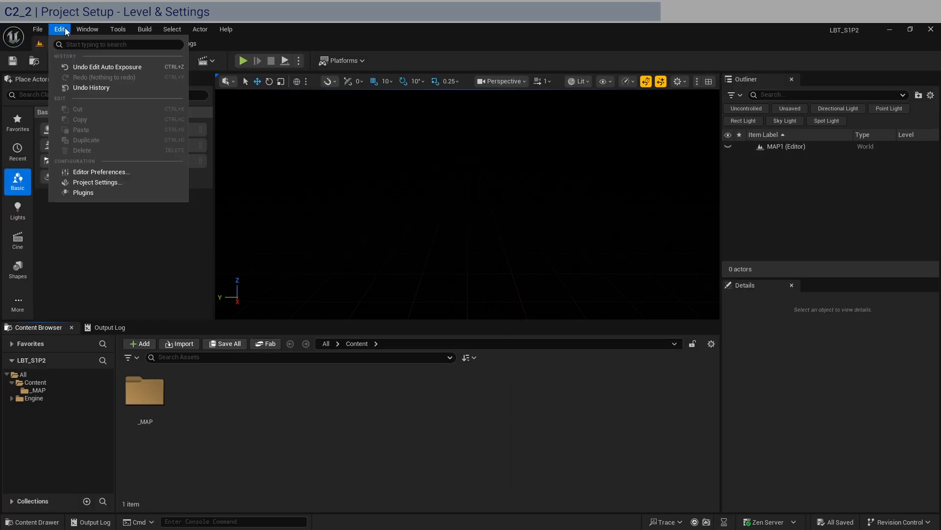
pyautogui.click(124, 172)
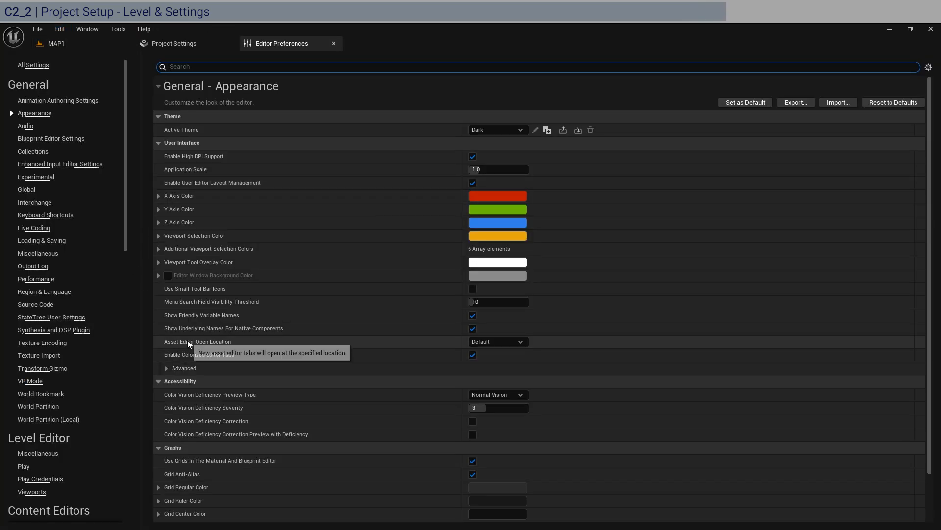
pyautogui.click(501, 343)
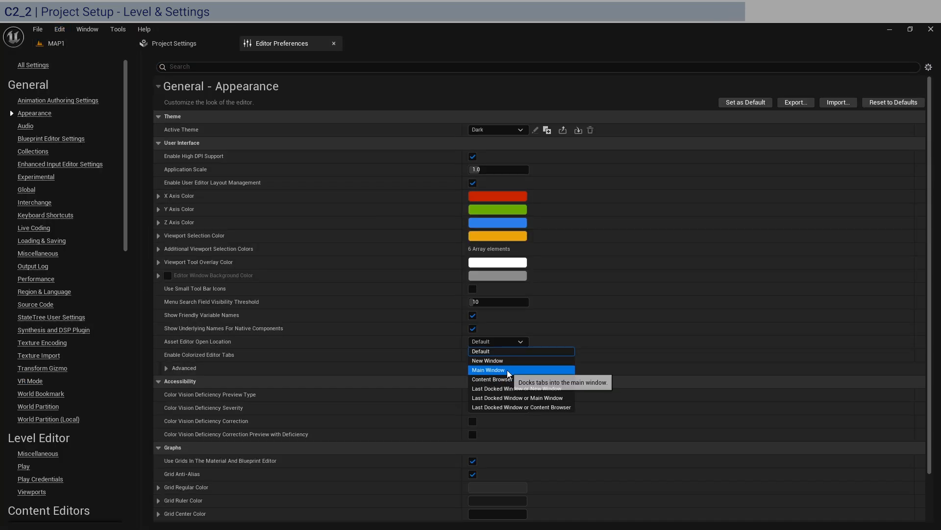
pyautogui.click(513, 370)
# Look up the MegaLights option in the project's rendering settings.
pyautogui.click(194, 45)
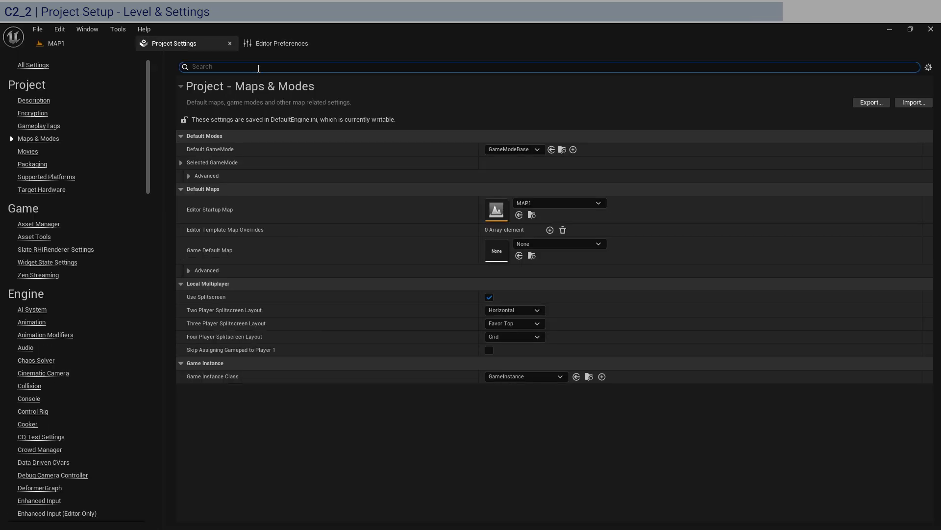
pyautogui.write('mega')
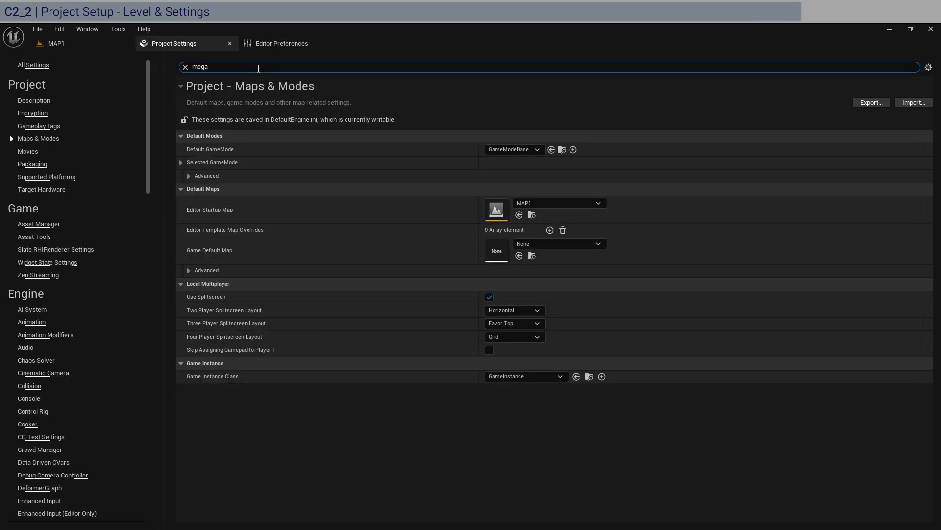
pyautogui.write('li')
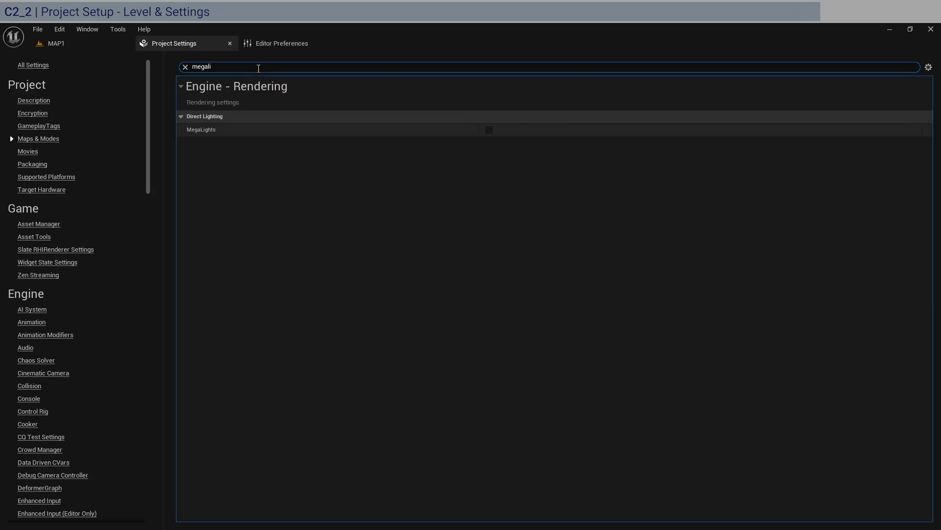
pyautogui.click(488, 133)
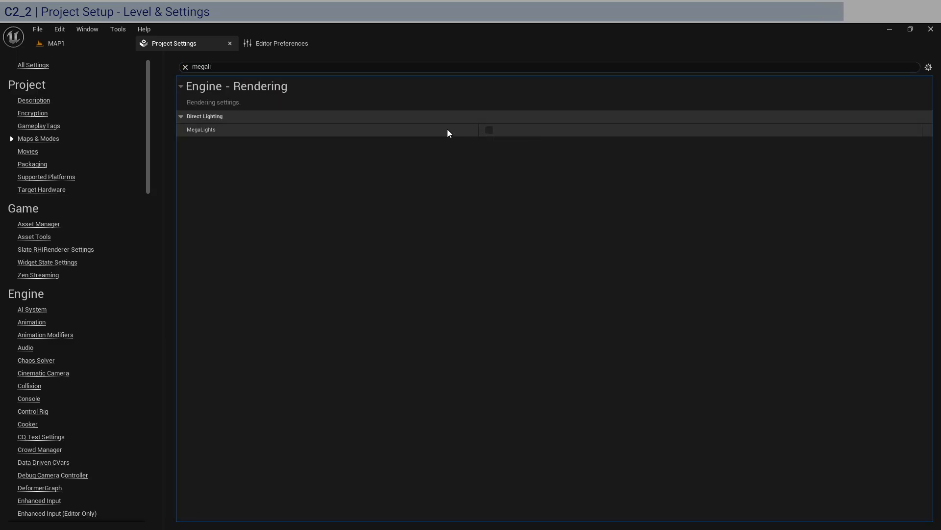
pyautogui.click(186, 67)
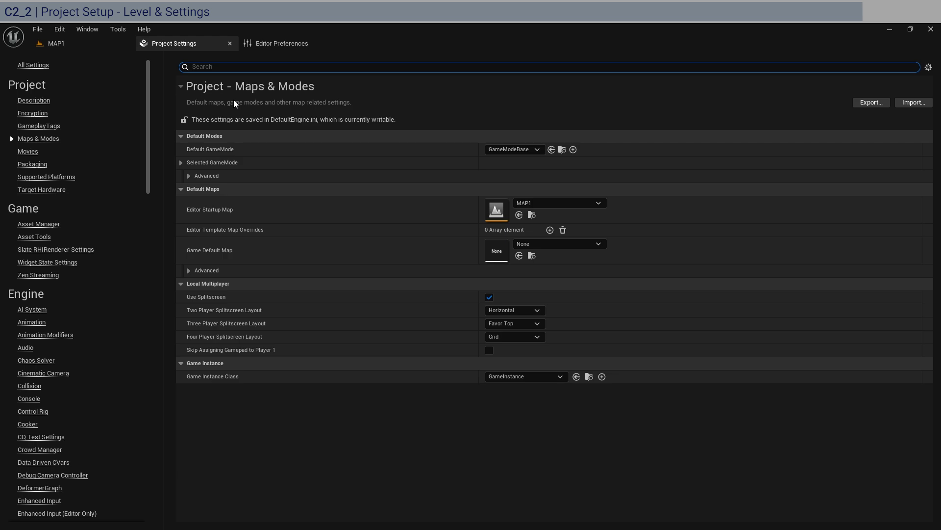
# Set the Game Default Map to MAP1 in the project's Maps & Modes settings.
pyautogui.click(66, 42)
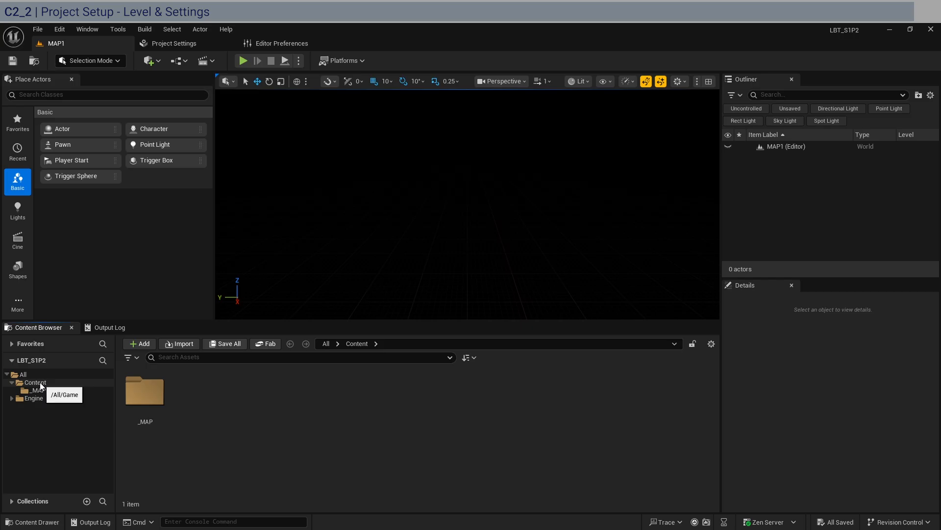
pyautogui.click(61, 383)
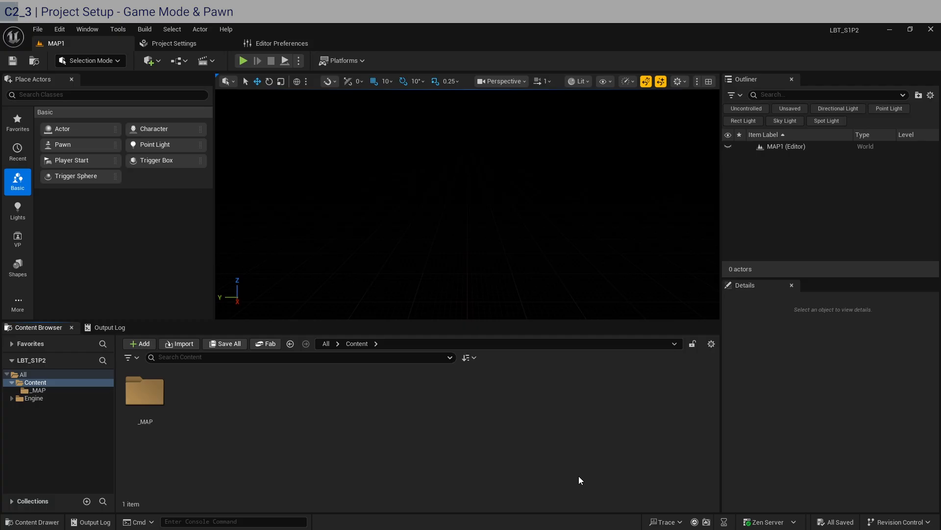
pyautogui.click(181, 43)
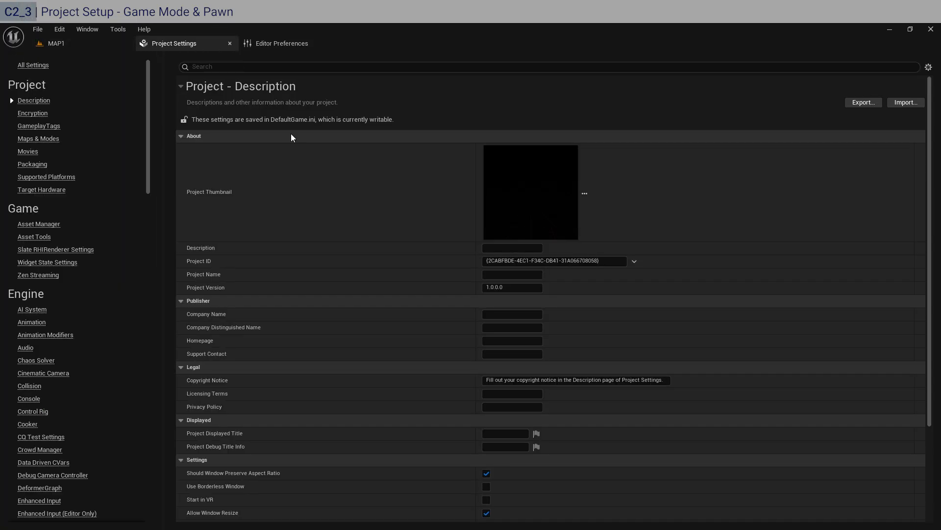
pyautogui.click(47, 139)
pyautogui.click(557, 244)
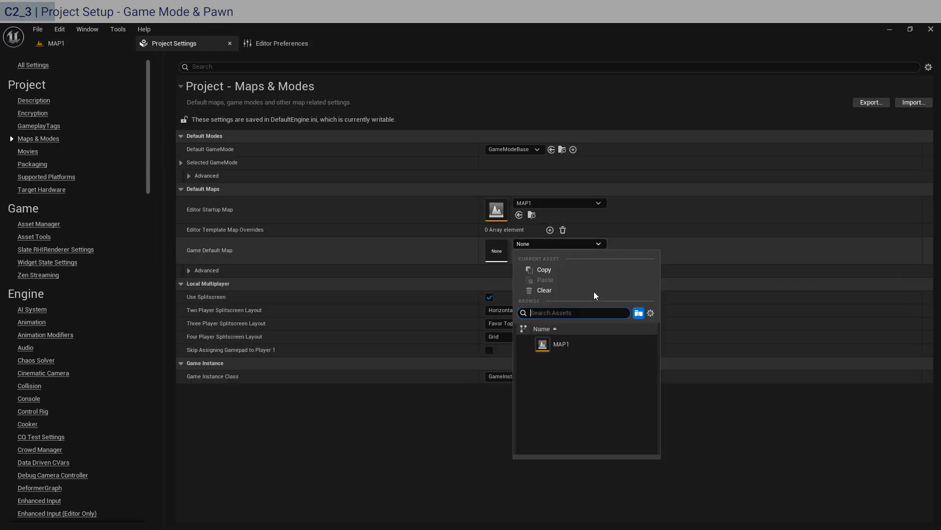
pyautogui.click(558, 339)
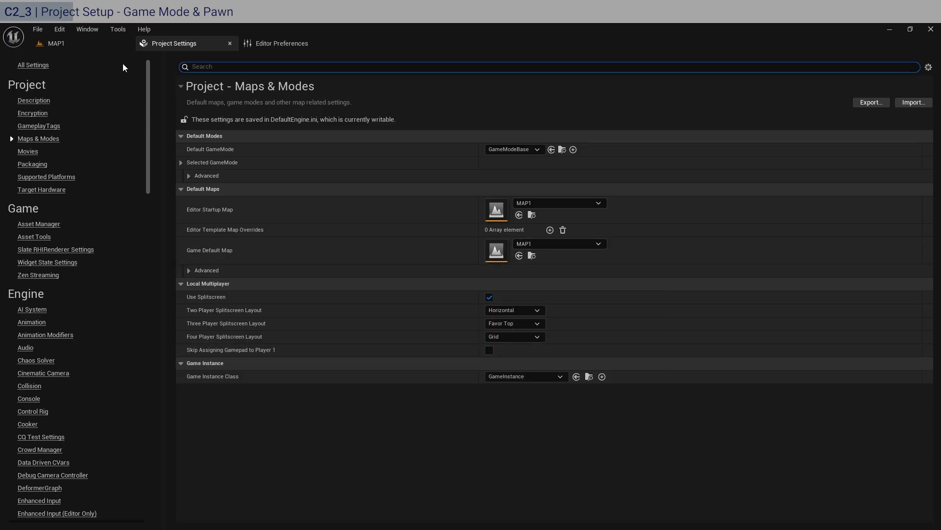
pyautogui.click(59, 43)
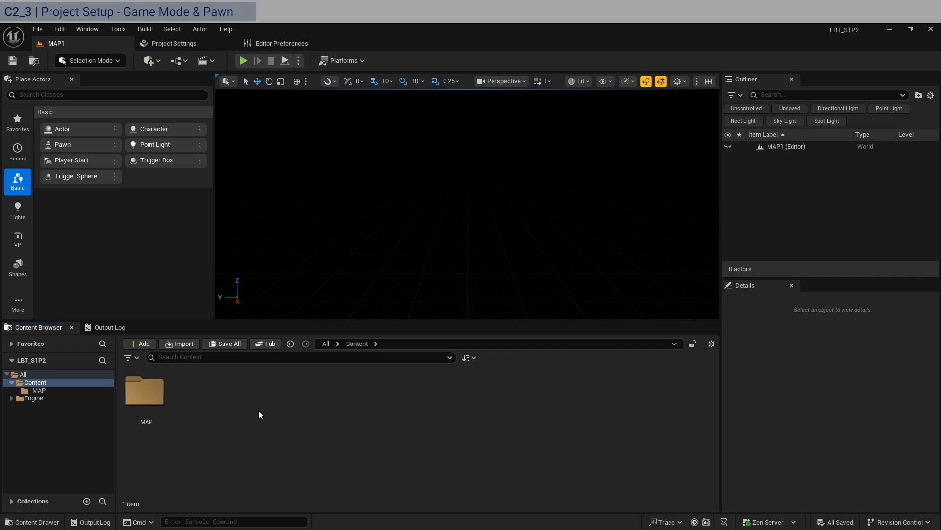
# Create a new folder named _BP in Content and open it.
pyautogui.click(64, 383)
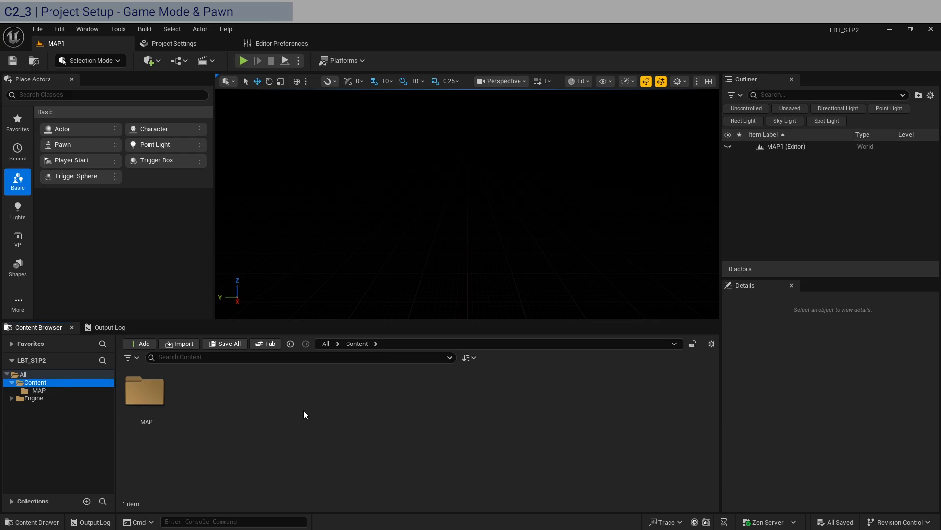
pyautogui.hotkey('ctrl', 'shift', 'n')
pyautogui.write('_BP')
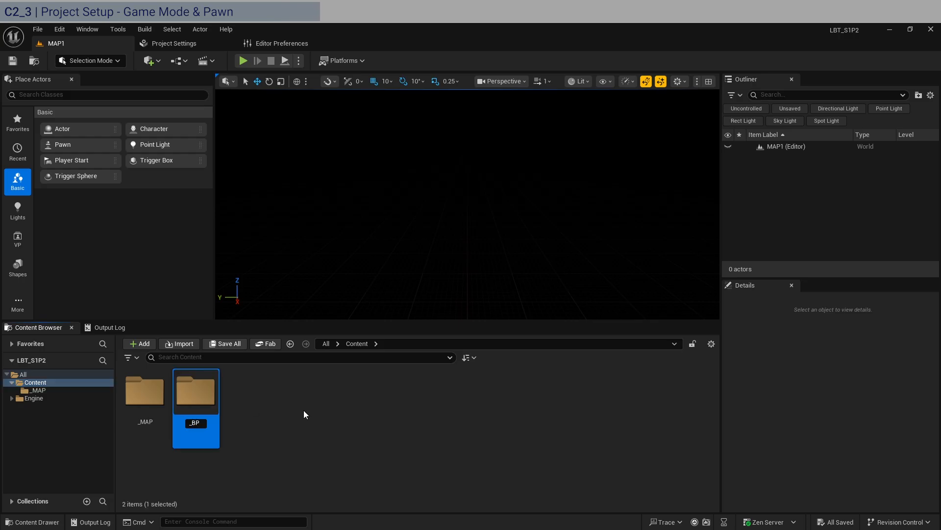
pyautogui.press('Return')
pyautogui.press('Return')
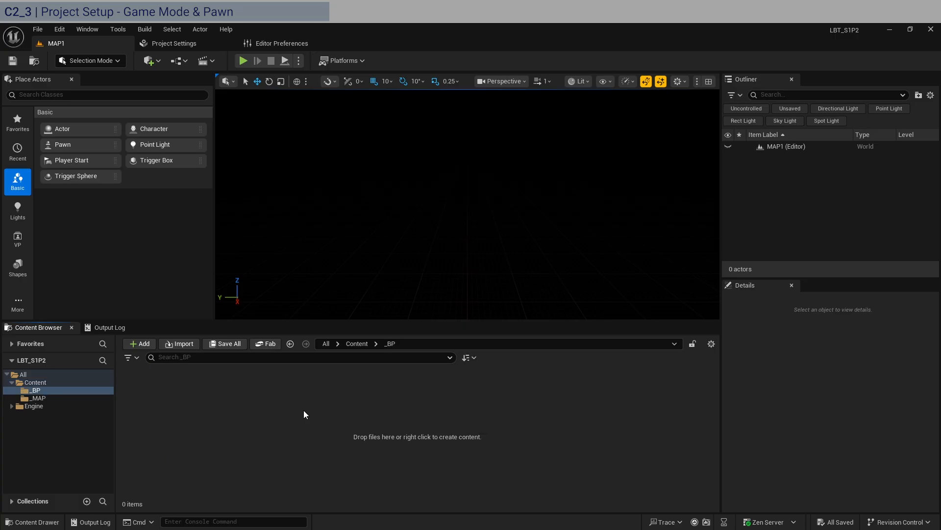
# Create a subfolder named _GMB inside _BP and open it.
pyautogui.rightClick(304, 415)
pyautogui.click(351, 209)
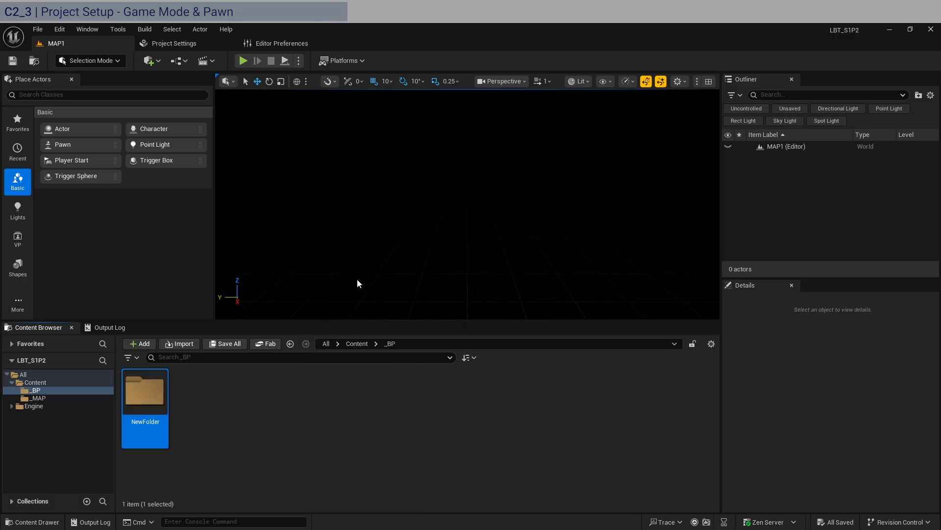
pyautogui.write('_GMB')
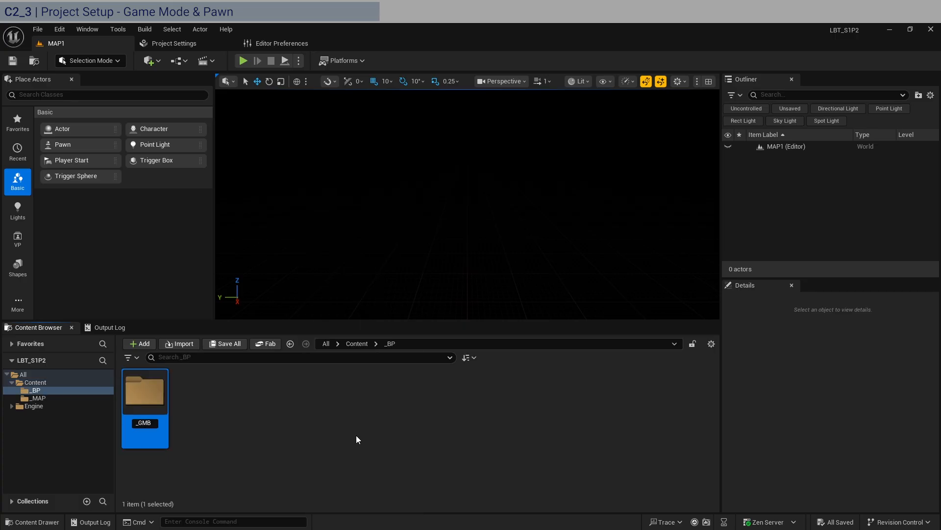
pyautogui.press('Return')
pyautogui.press('Return')
# Create a Blueprint Class based on Game Mode Base named BP_GMB.
pyautogui.rightClick(166, 400)
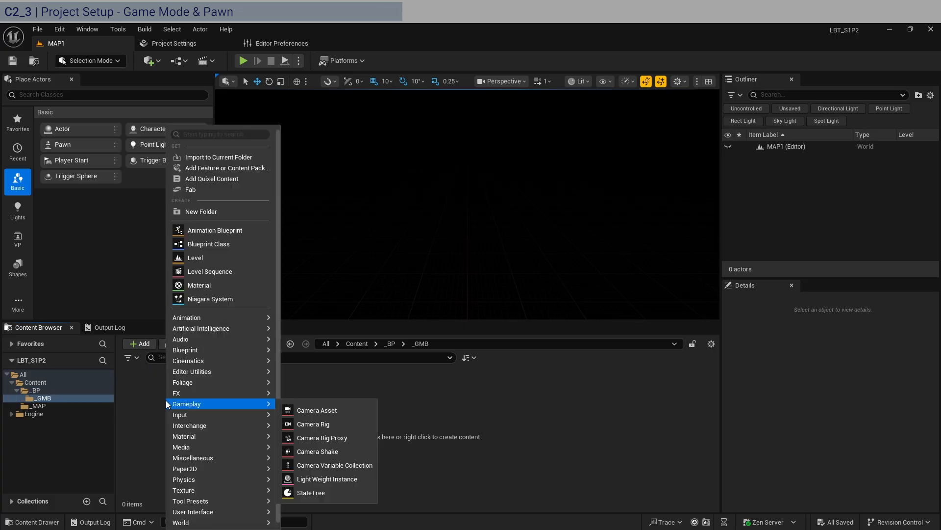
pyautogui.click(204, 244)
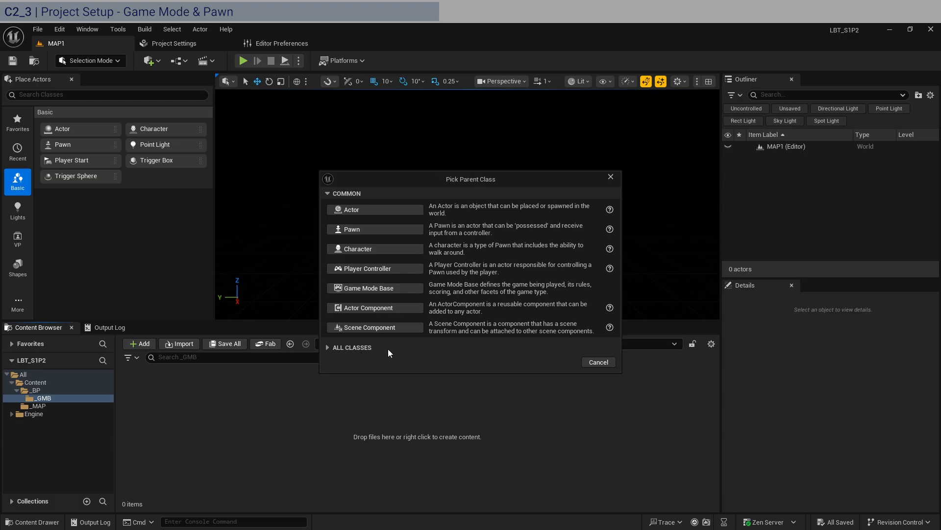
pyautogui.click(379, 292)
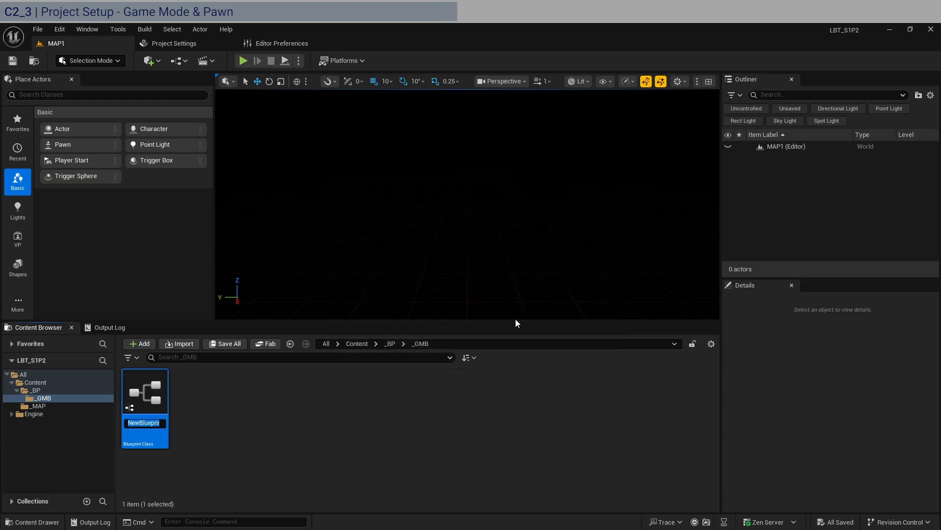
pyautogui.write('BP_GMB')
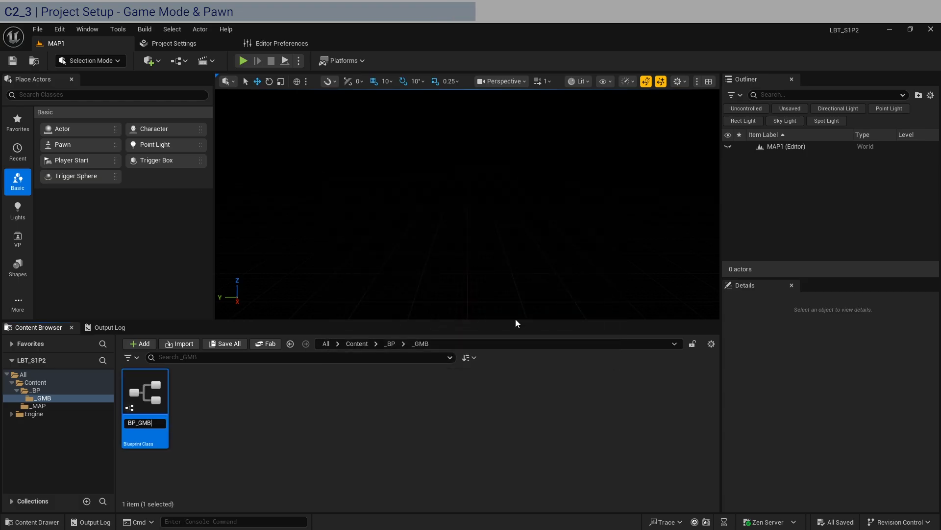
pyautogui.press('Return')
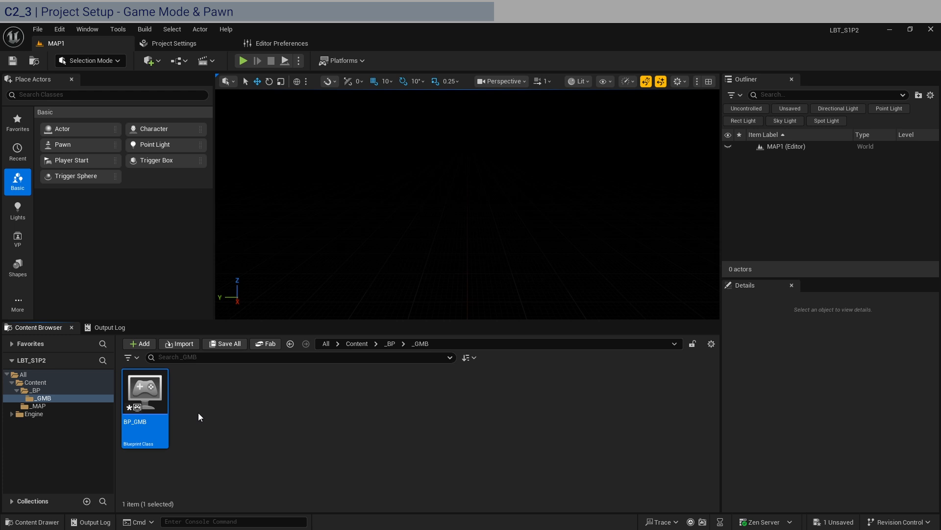
# Create a Blueprint Class based on Pawn named BP_P.
pyautogui.rightClick(180, 420)
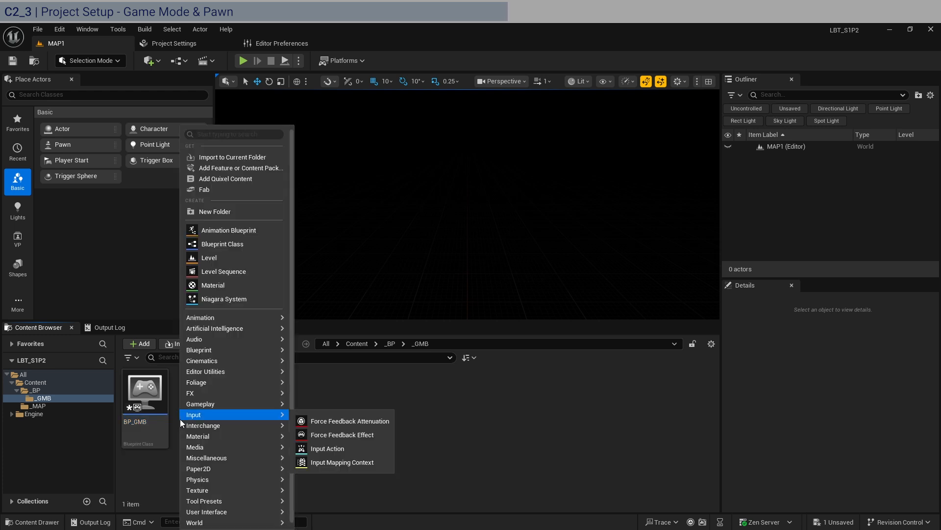
pyautogui.click(258, 243)
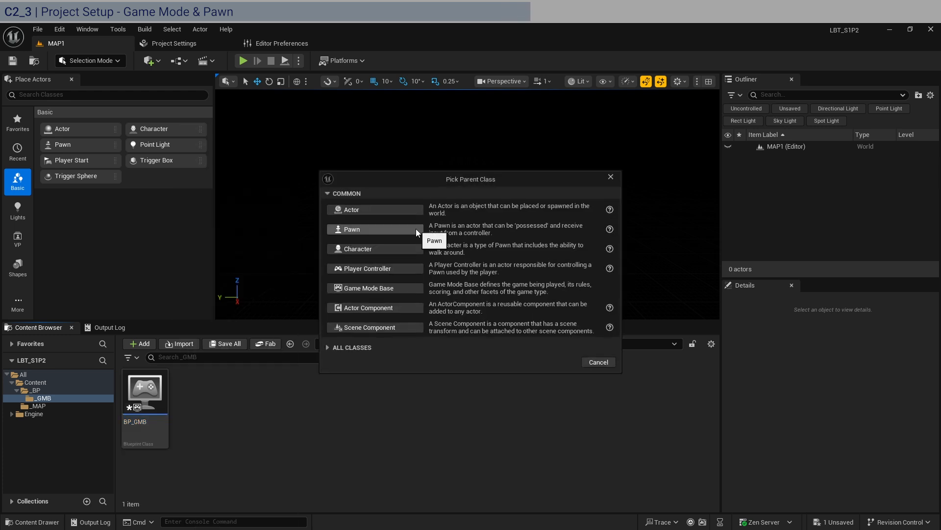
pyautogui.click(373, 230)
pyautogui.write('BP_P')
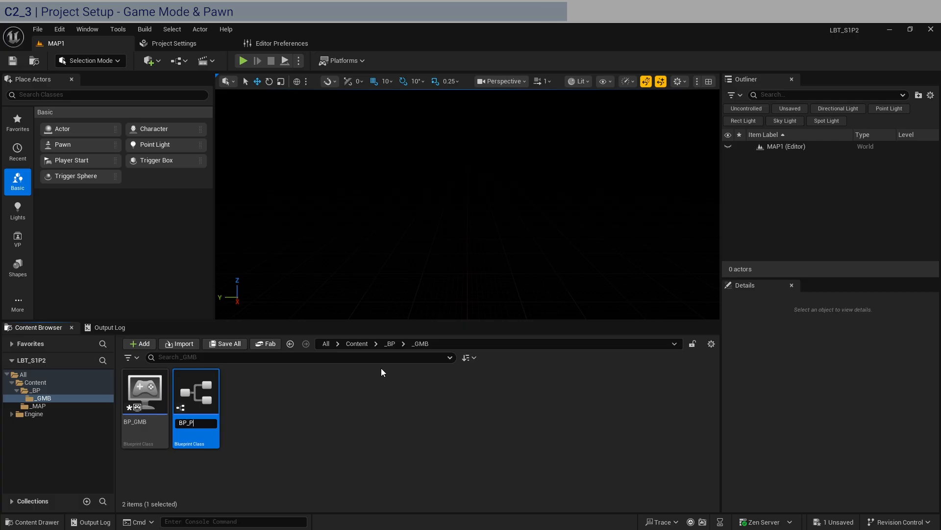
pyautogui.press('Return')
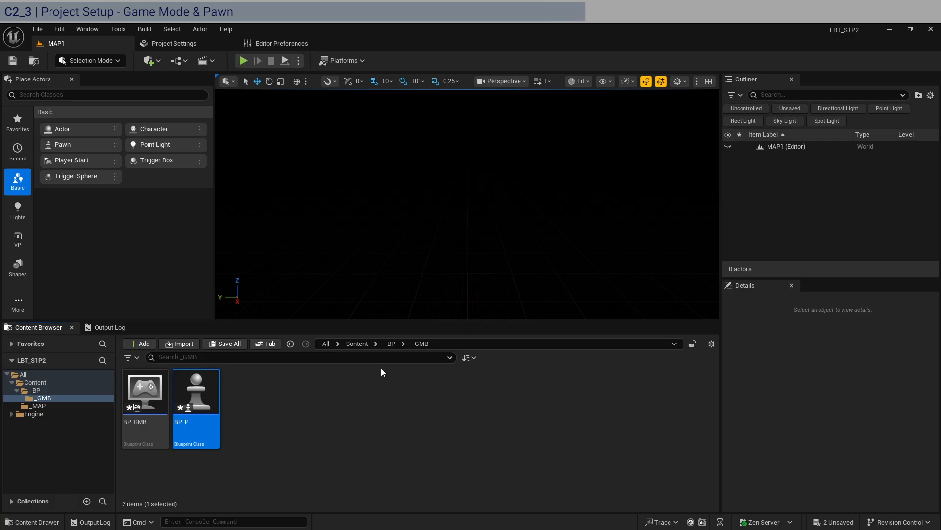
# Save all assets and open BP_GMB in the Blueprint editor.
pyautogui.hotkey('ctrl', 'shift', 's')
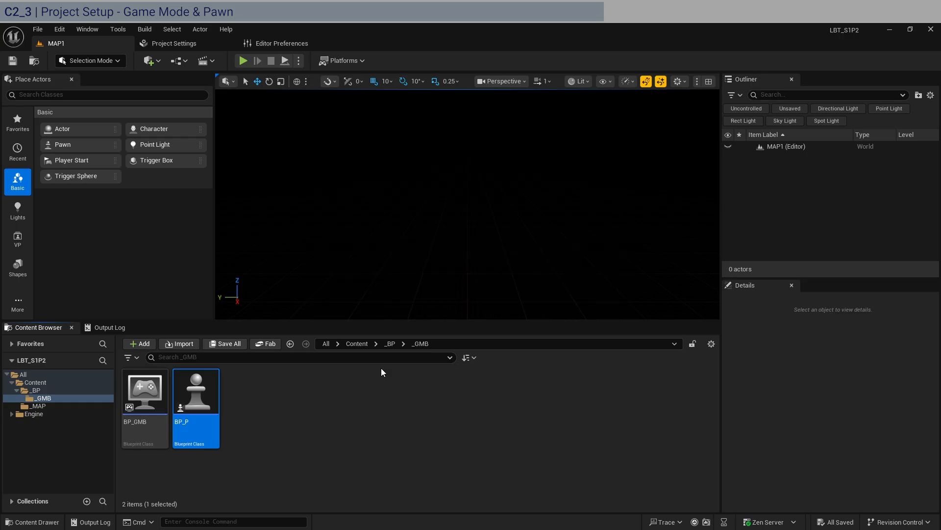
pyautogui.click(140, 402)
pyautogui.doubleClick(140, 402)
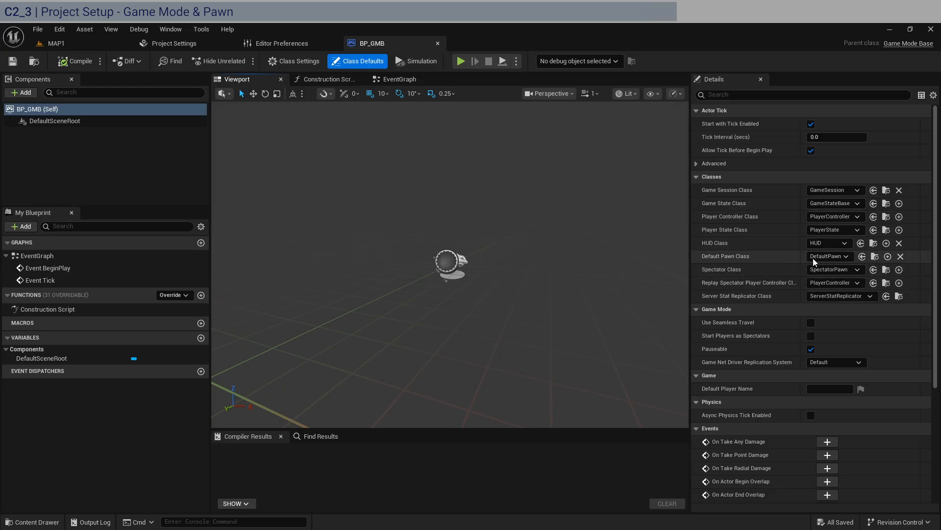
# Set BP_GMB's Default Pawn Class to BP_P, then compile and save the blueprint.
pyautogui.click(829, 256)
pyautogui.click(834, 301)
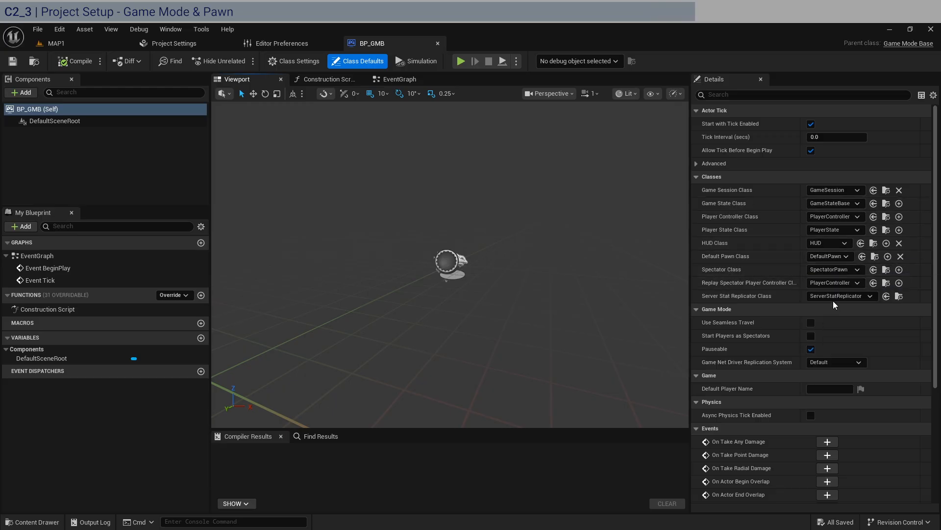
pyautogui.click(72, 63)
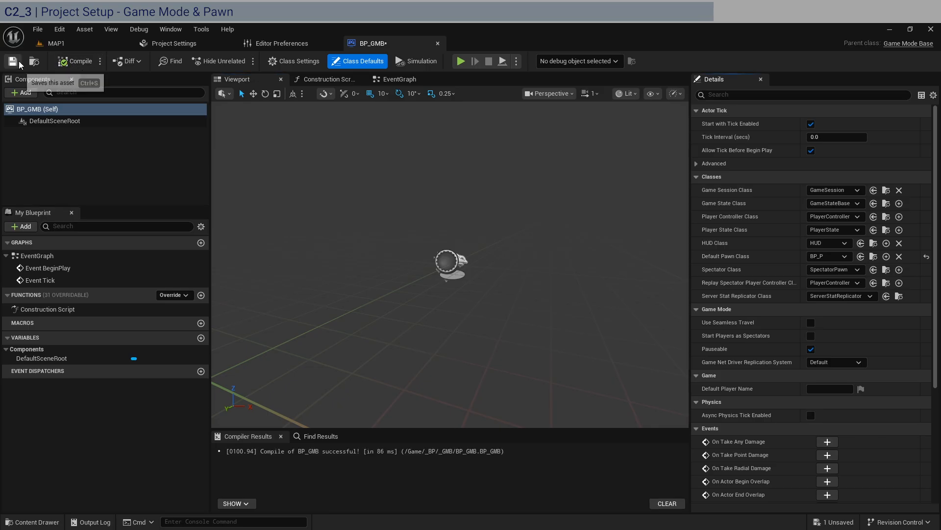
pyautogui.click(15, 60)
# Close the blueprint editor, set the project's Default GameMode to BP_GMB, and return to the MAP1 level.
pyautogui.click(437, 43)
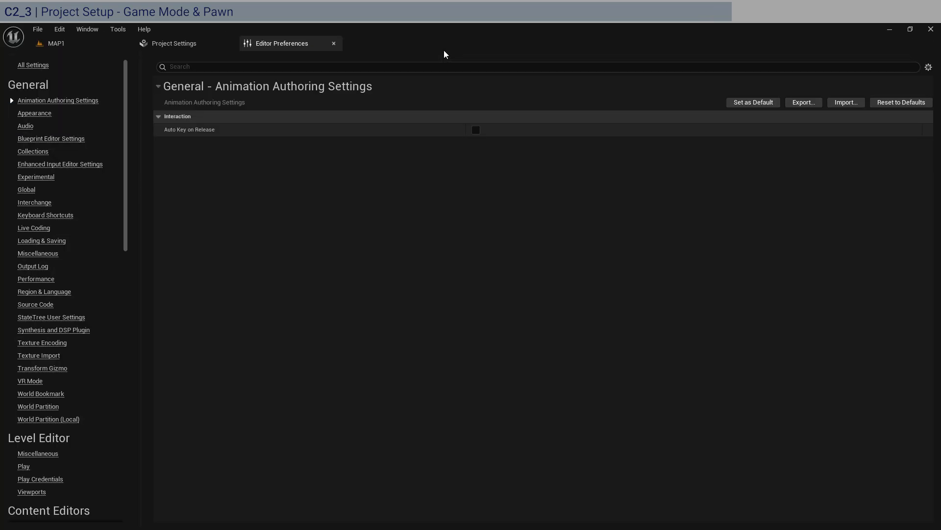
pyautogui.click(186, 43)
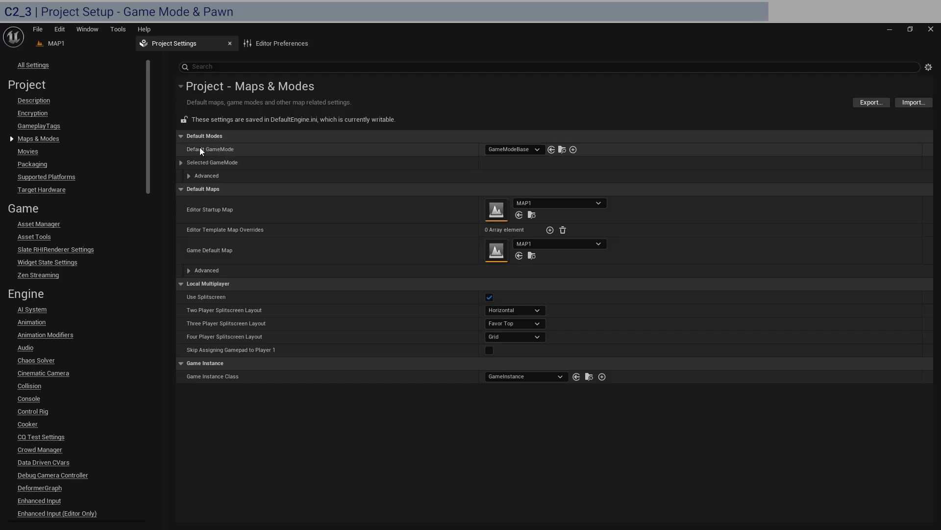
pyautogui.click(509, 150)
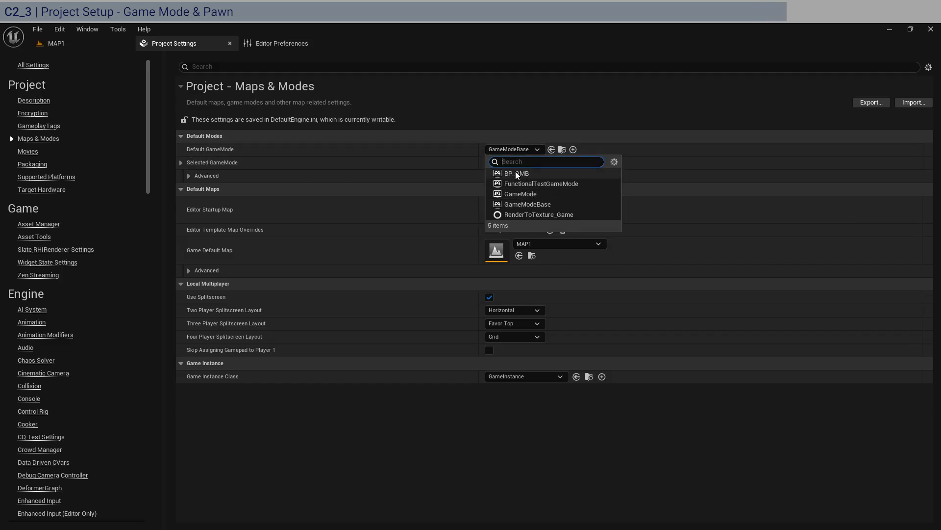
pyautogui.click(525, 173)
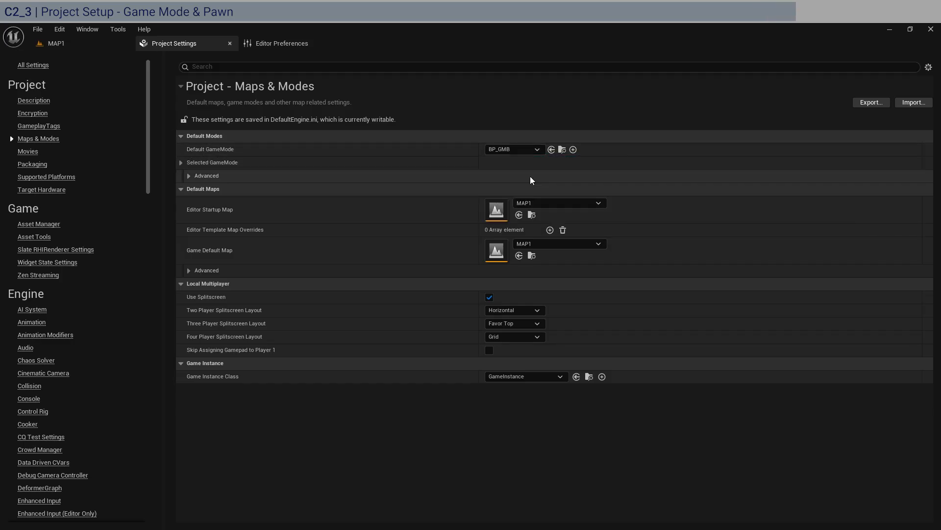
pyautogui.click(271, 47)
pyautogui.click(190, 45)
pyautogui.click(89, 43)
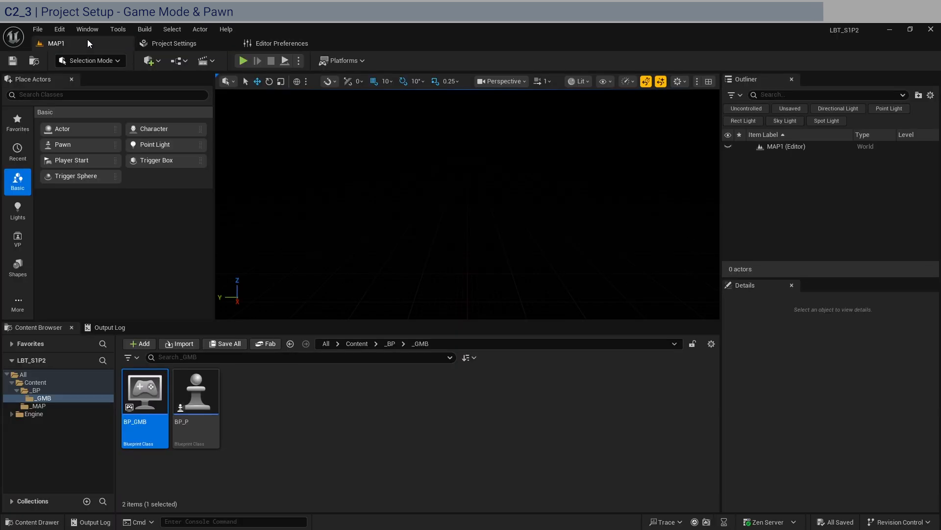
pyautogui.click(305, 83)
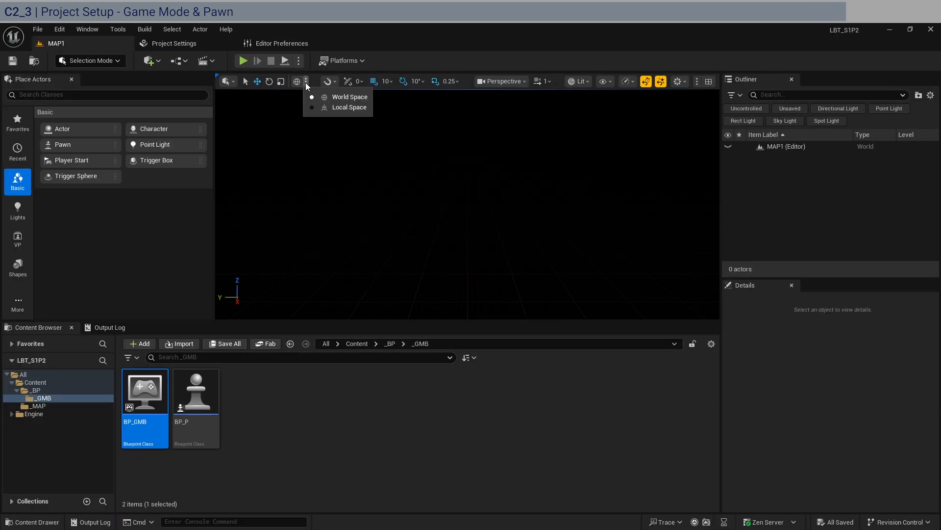
pyautogui.click(376, 434)
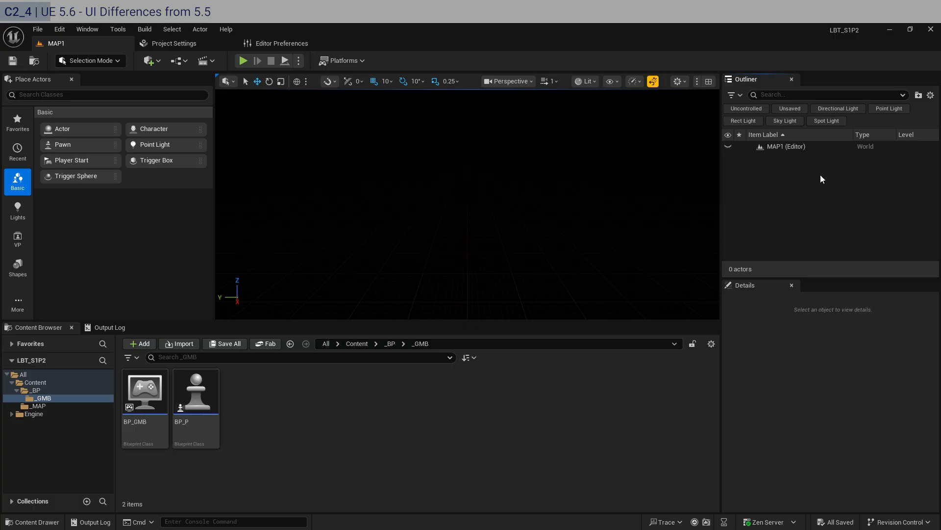
# Turn off the Realtime Viewport option for the level viewport.
pyautogui.click(654, 81)
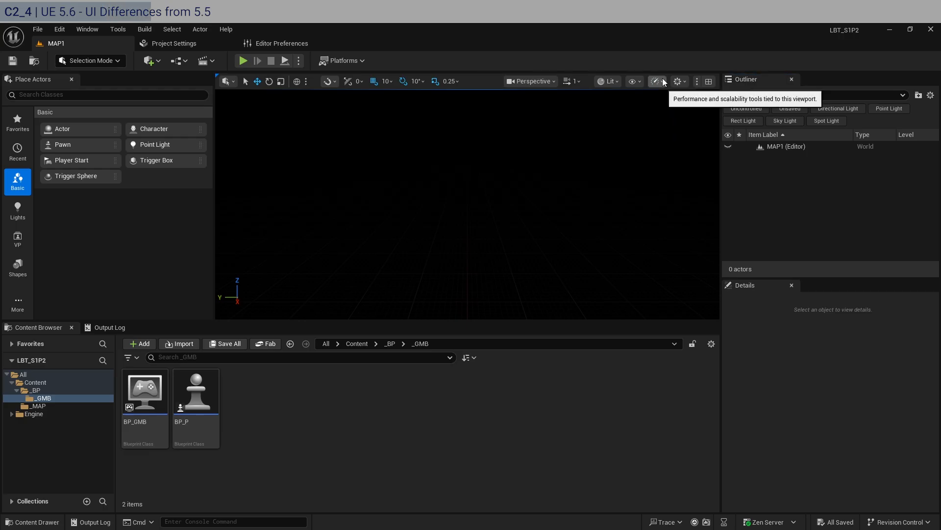
pyautogui.click(664, 82)
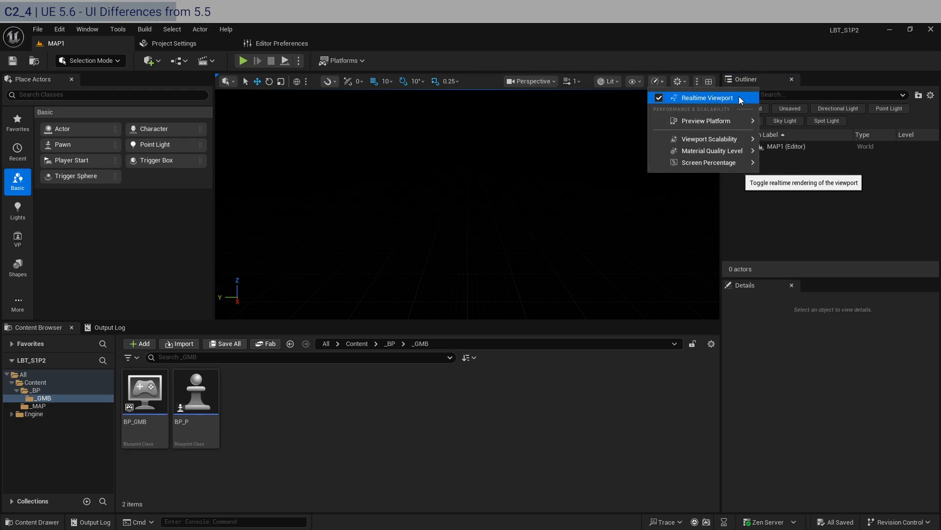
pyautogui.click(660, 100)
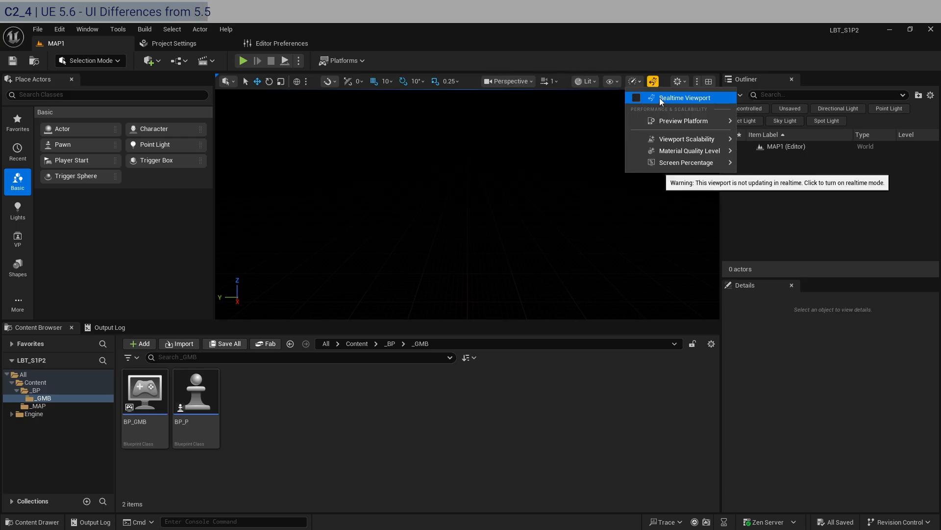
# In Viewport Scalability, set View Distance to Medium, Anti-Aliasing to Low, and Post Processing, Shadows, Global Illumination, Reflections to High.
pyautogui.click(636, 82)
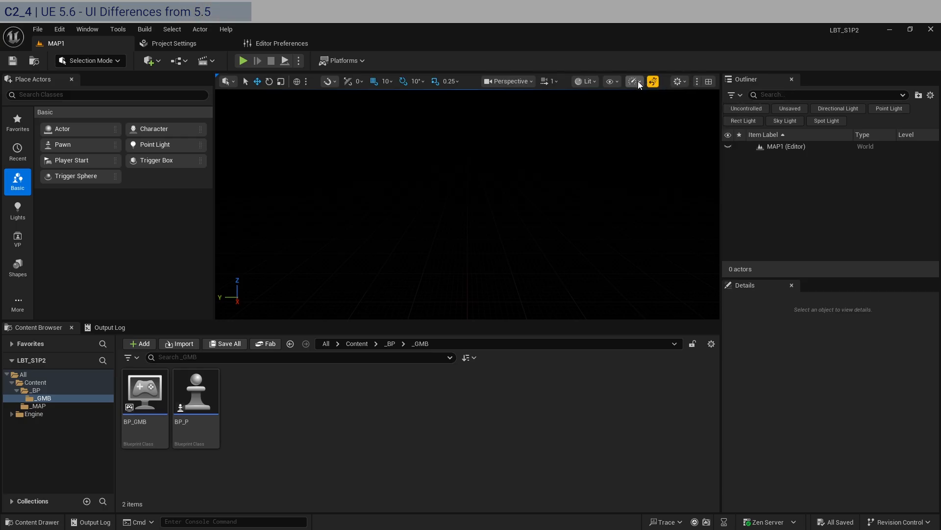
pyautogui.click(639, 83)
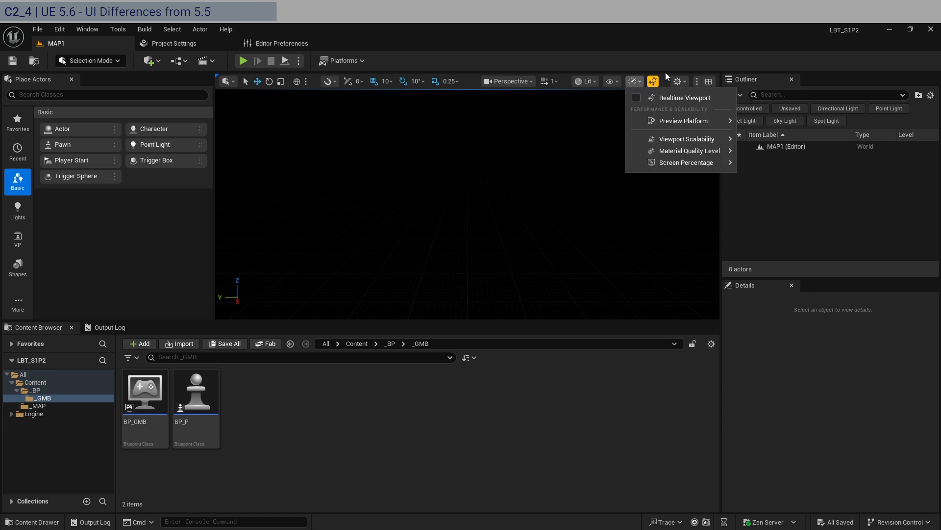
pyautogui.moveTo(690, 139)
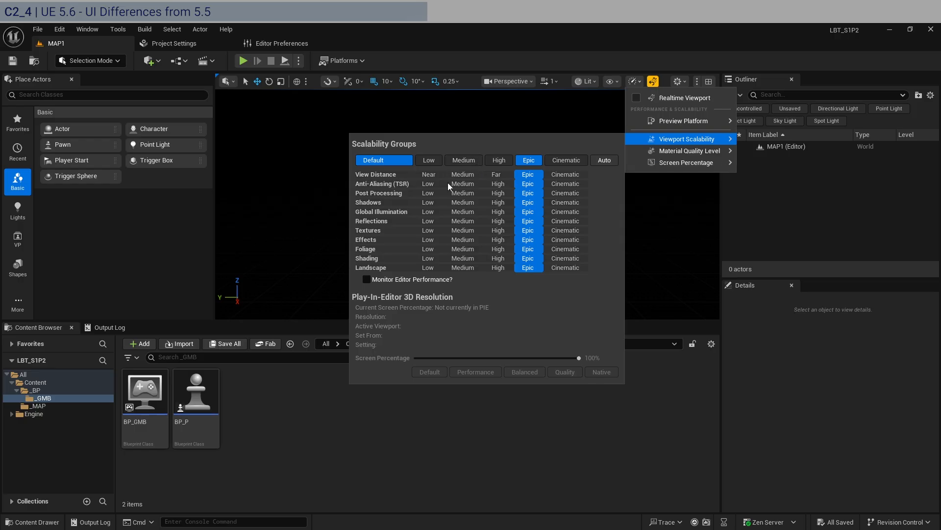
pyautogui.click(468, 175)
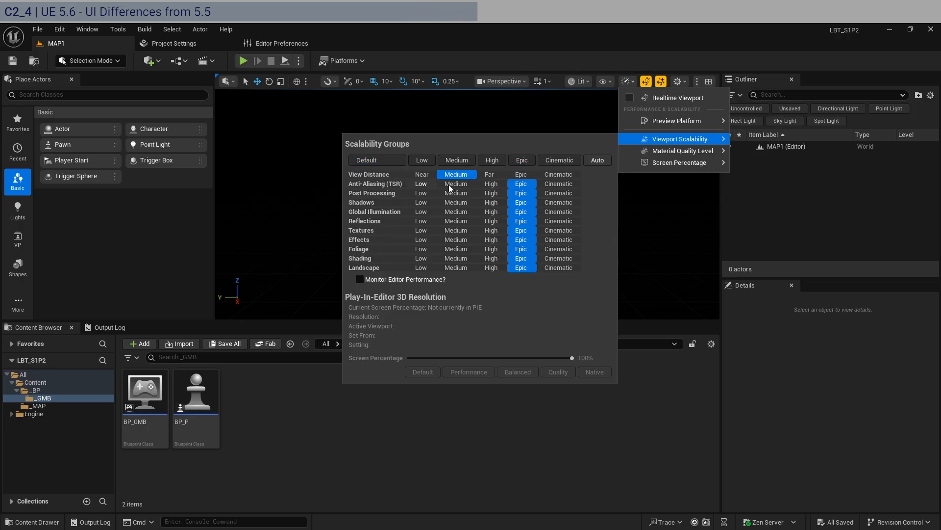
pyautogui.click(425, 184)
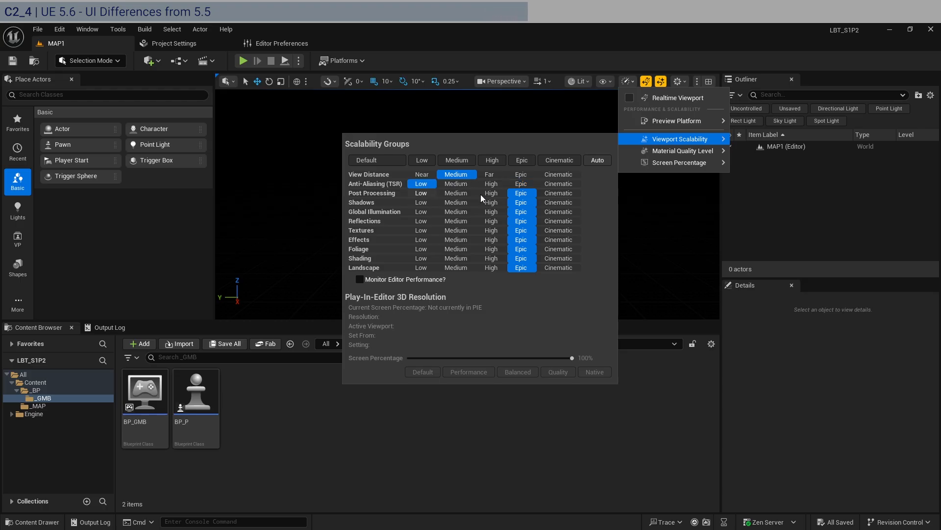
pyautogui.click(498, 194)
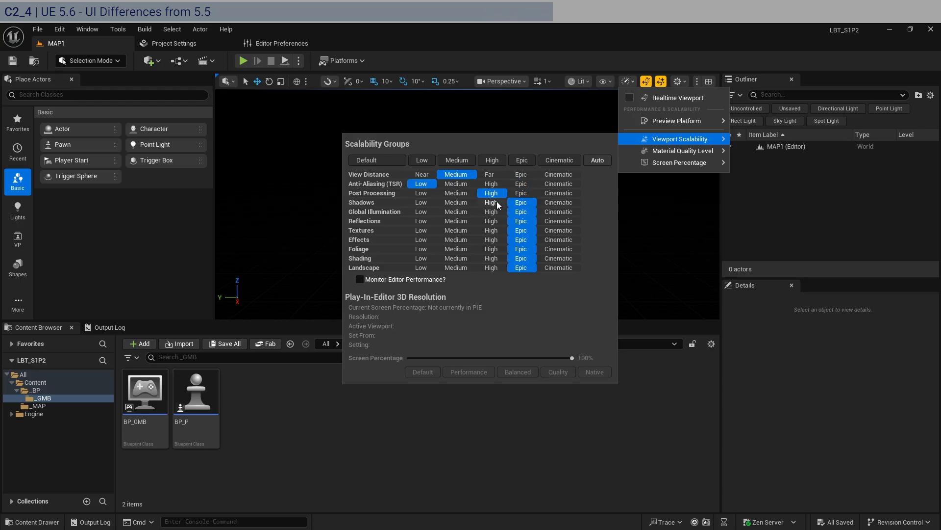
pyautogui.click(496, 201)
pyautogui.click(495, 212)
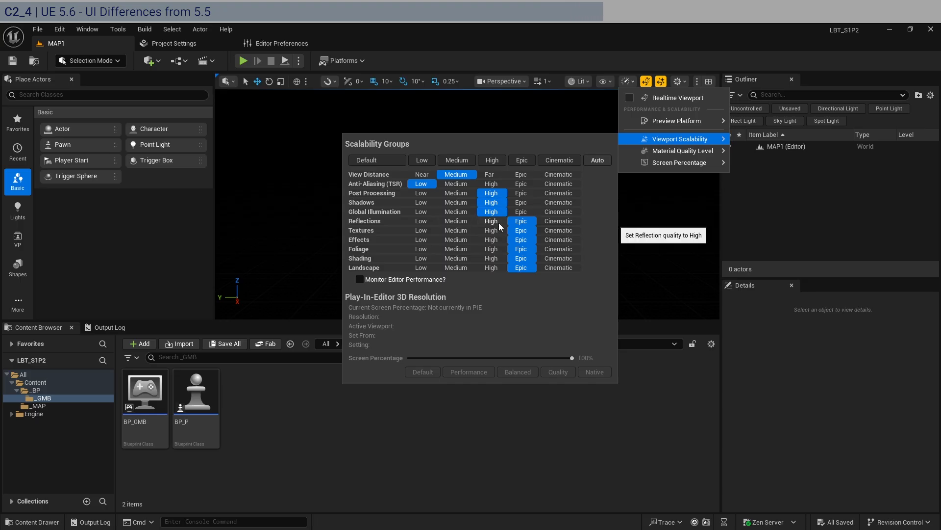
pyautogui.click(499, 223)
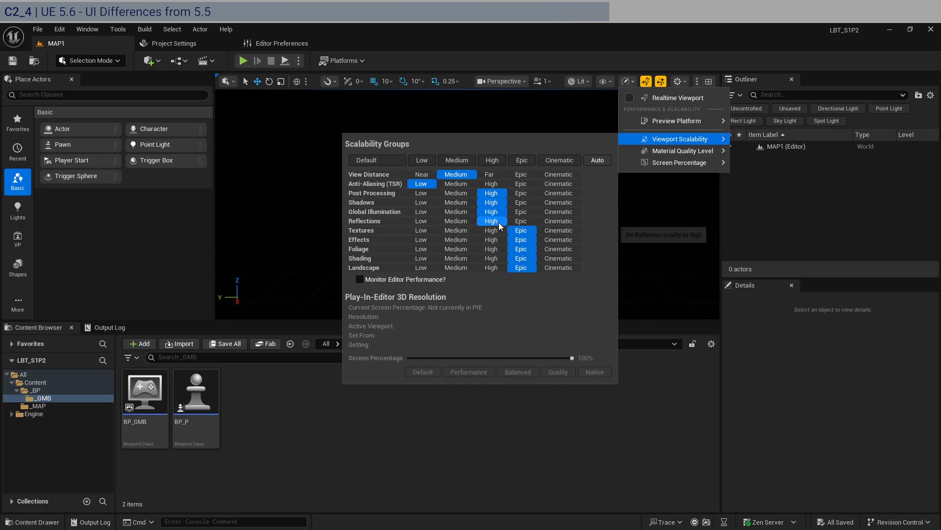
# Set Textures to Medium, Effects and Foliage to Low, Shading to Medium, and Landscape to Low in viewport scalability.
pyautogui.click(451, 230)
pyautogui.click(421, 240)
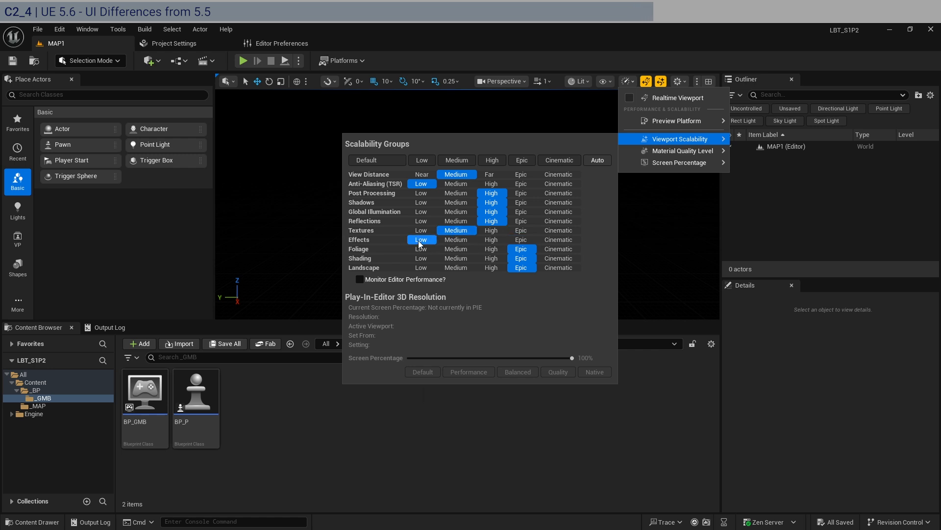
pyautogui.click(420, 249)
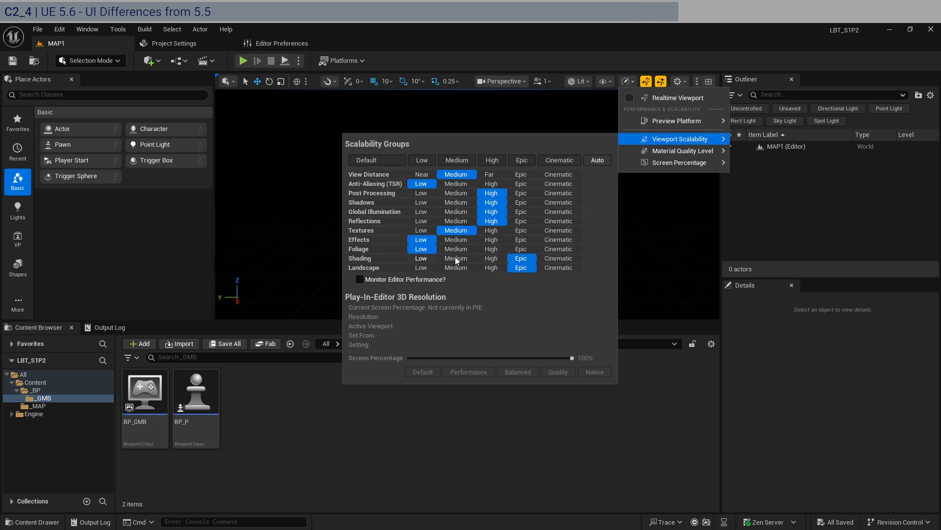
pyautogui.click(457, 258)
pyautogui.click(421, 268)
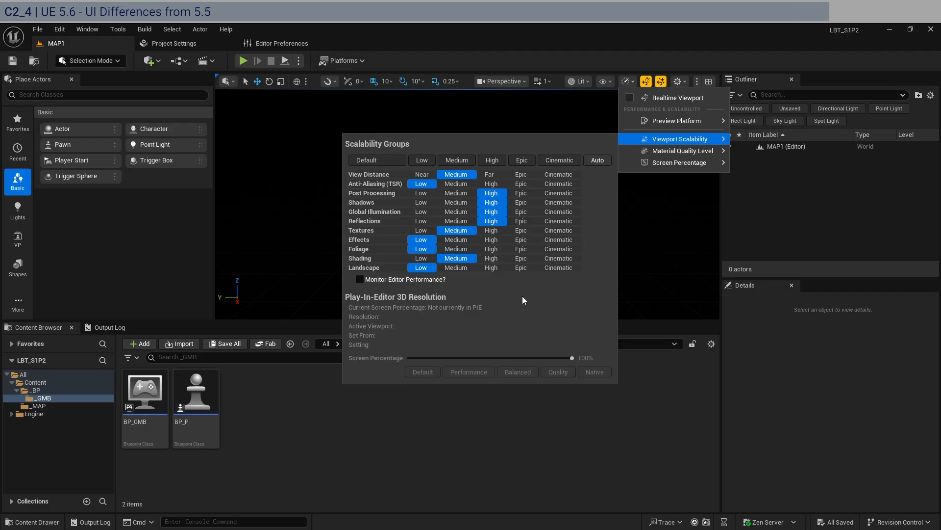
pyautogui.click(816, 211)
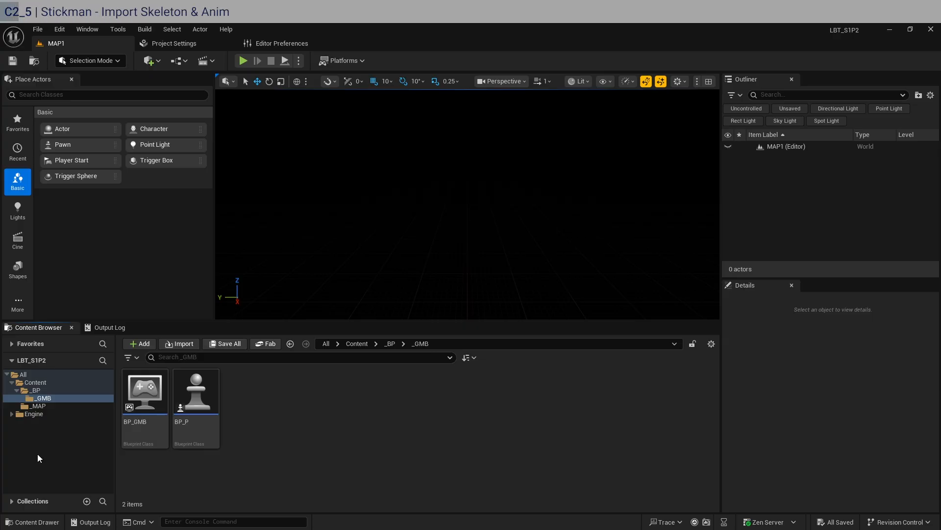
# Create a folder named _GEO directly under Content and open it.
pyautogui.click(35, 382)
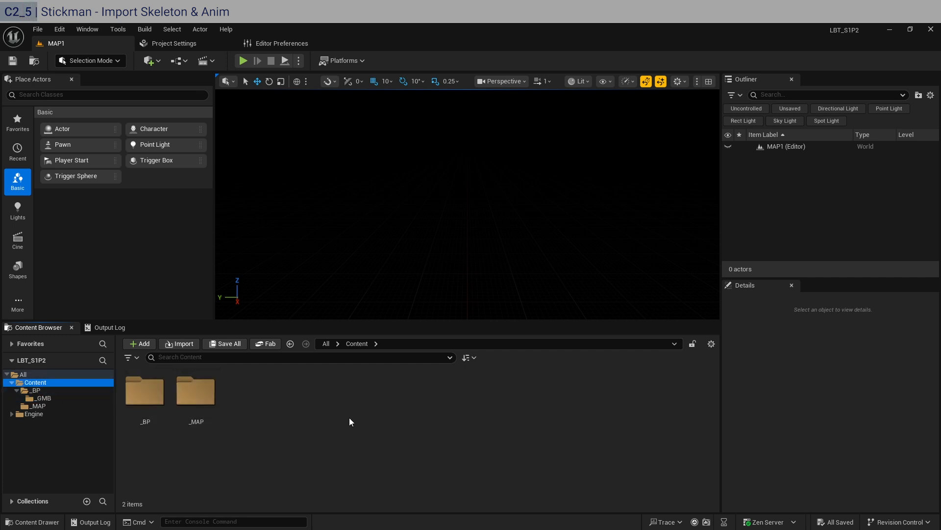
pyautogui.hotkey('ctrl', 'shift', 'n')
pyautogui.write('_G')
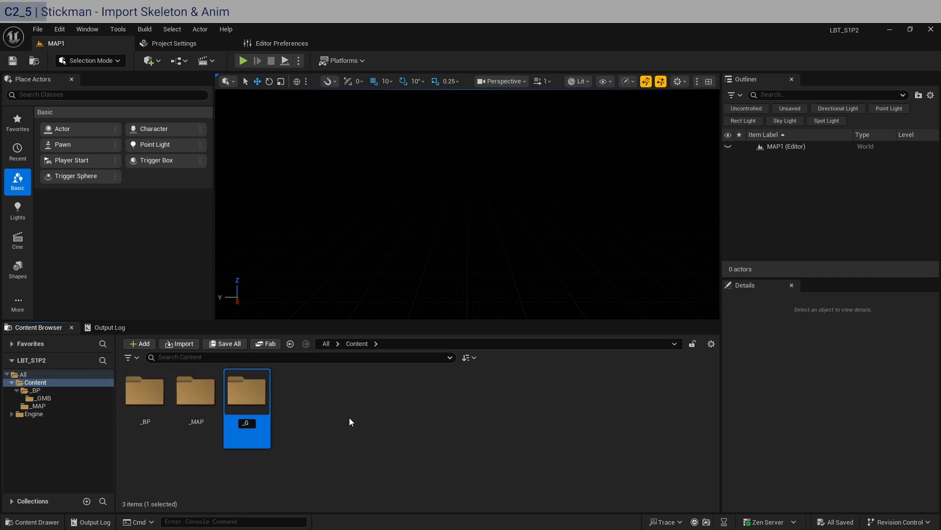
pyautogui.write('EO')
pyautogui.press('Return')
pyautogui.press('Return')
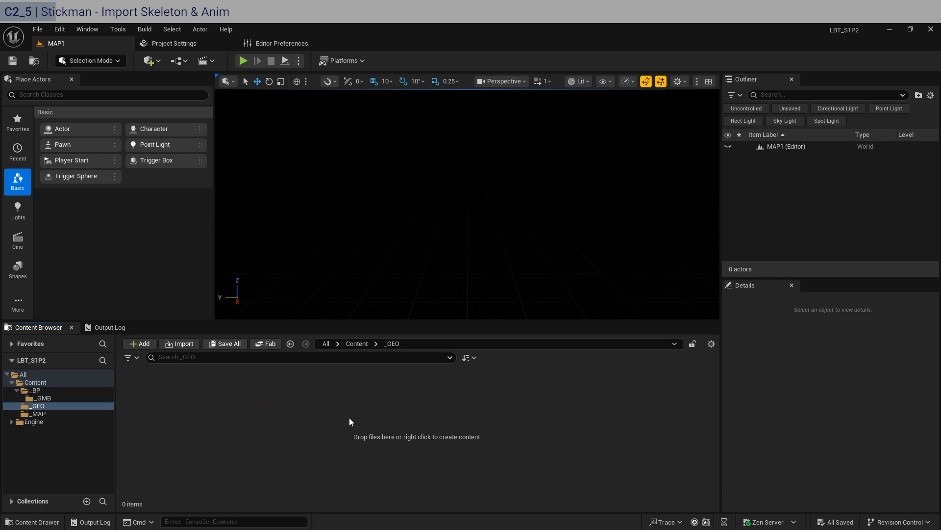
# Create two subfolders inside _GEO named _Stickman and _Spaceman.
pyautogui.rightClick(183, 419)
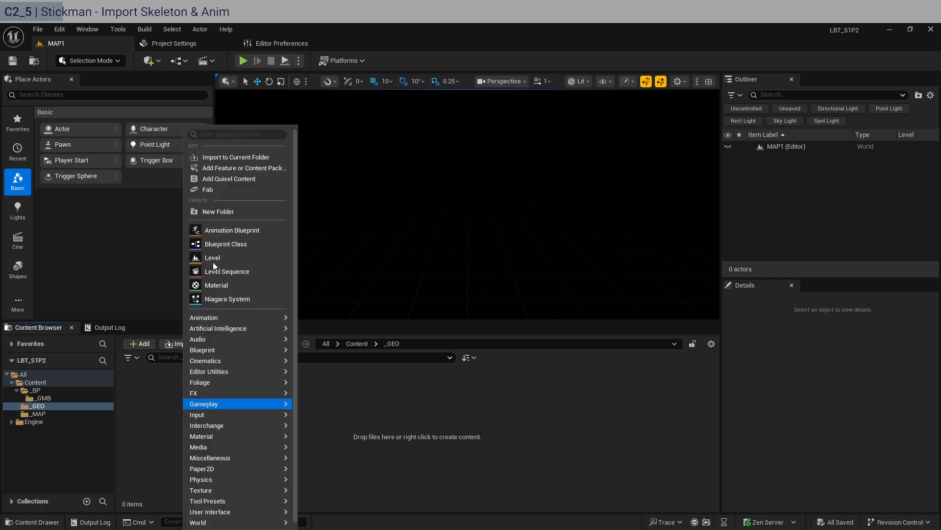
pyautogui.click(232, 213)
pyautogui.write('_Stickman')
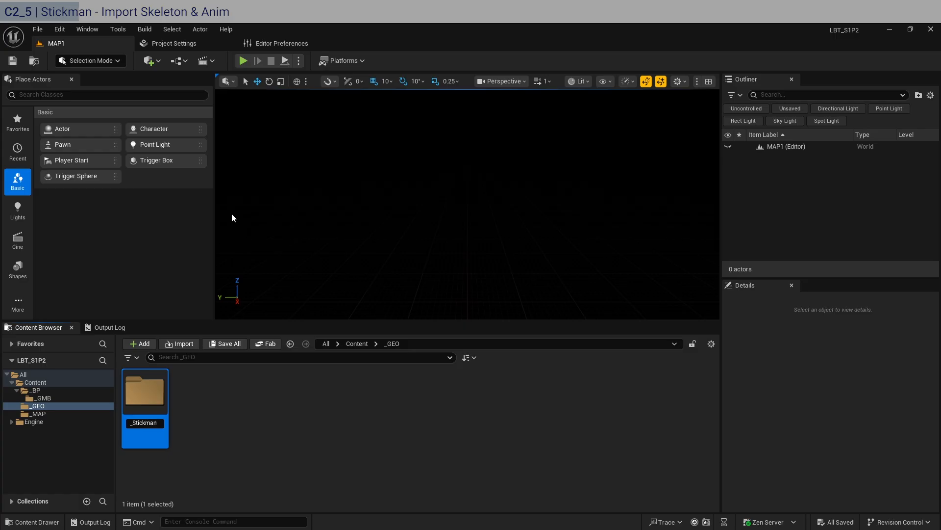
pyautogui.press('Return')
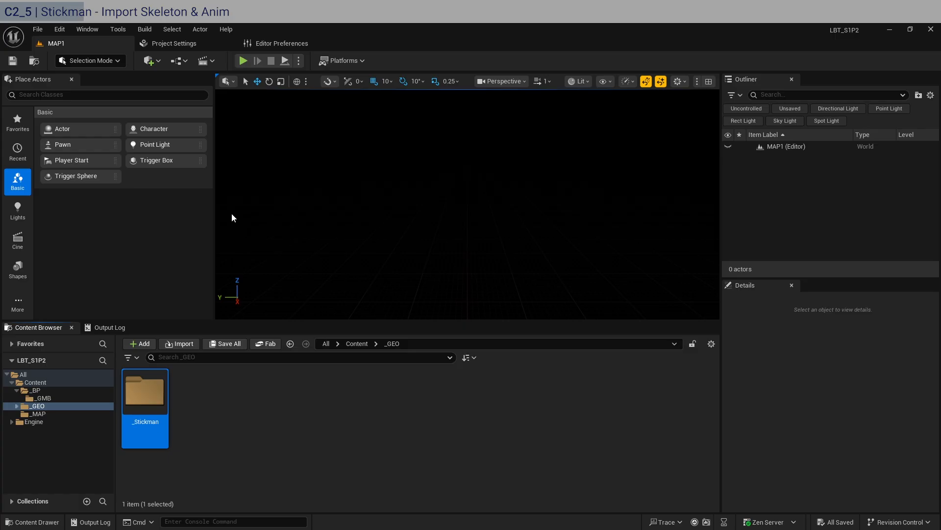
pyautogui.hotkey('ctrl', 'shift', 'n')
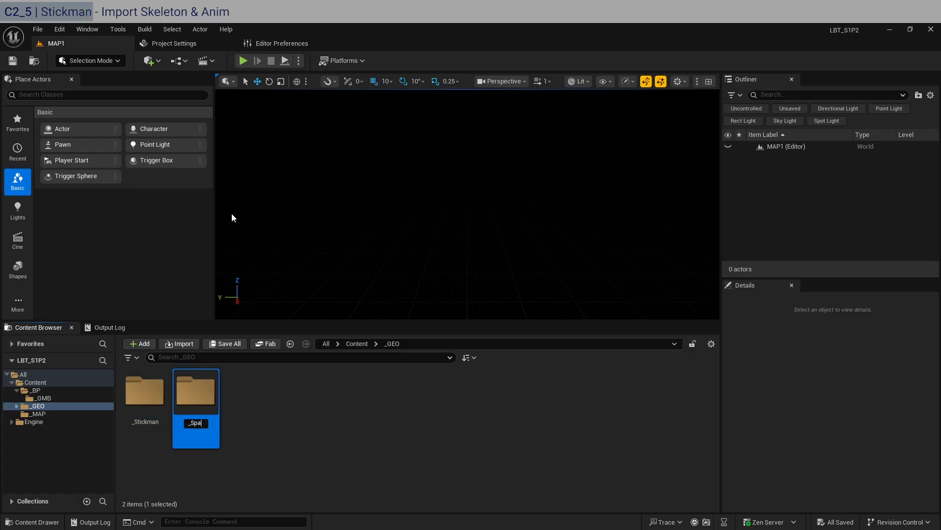
pyautogui.press('Return')
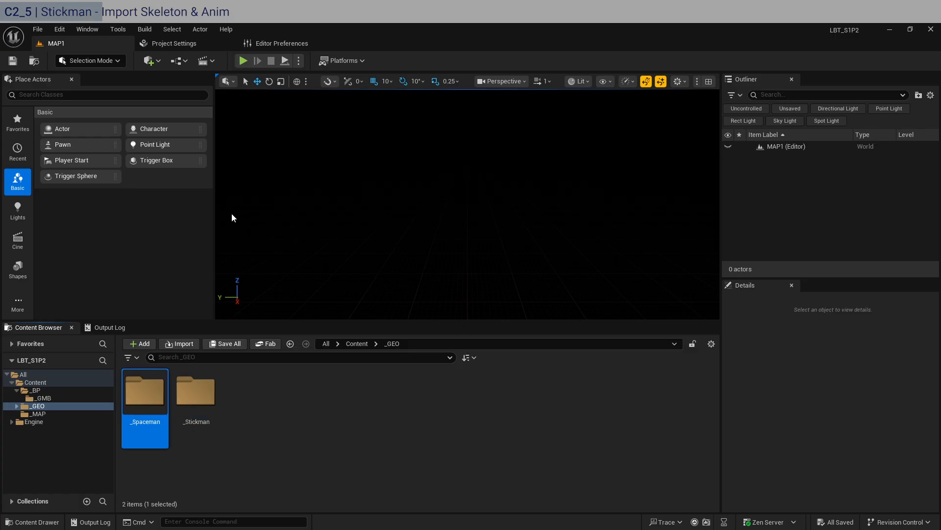
# Open the _Stickman content folder and browse to the stickman course files folder in File Explorer.
pyautogui.doubleClick(209, 423)
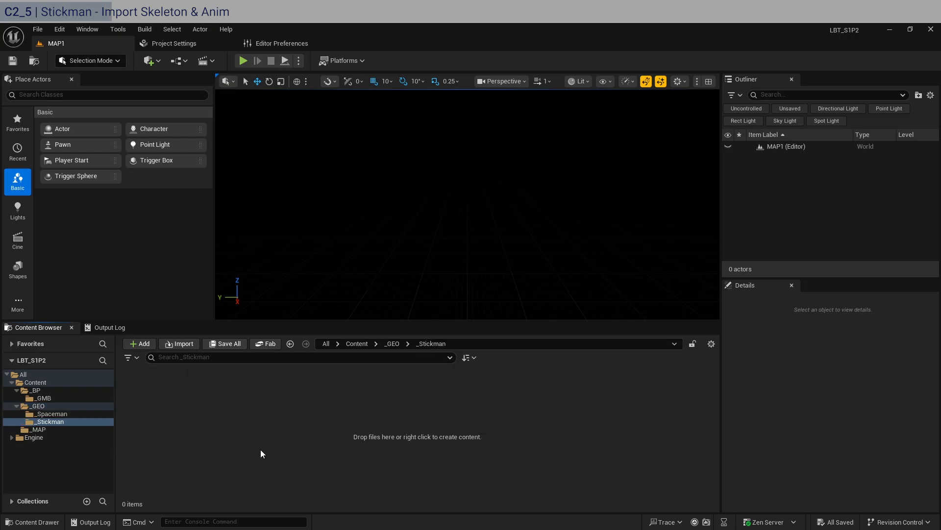
pyautogui.click(132, 493)
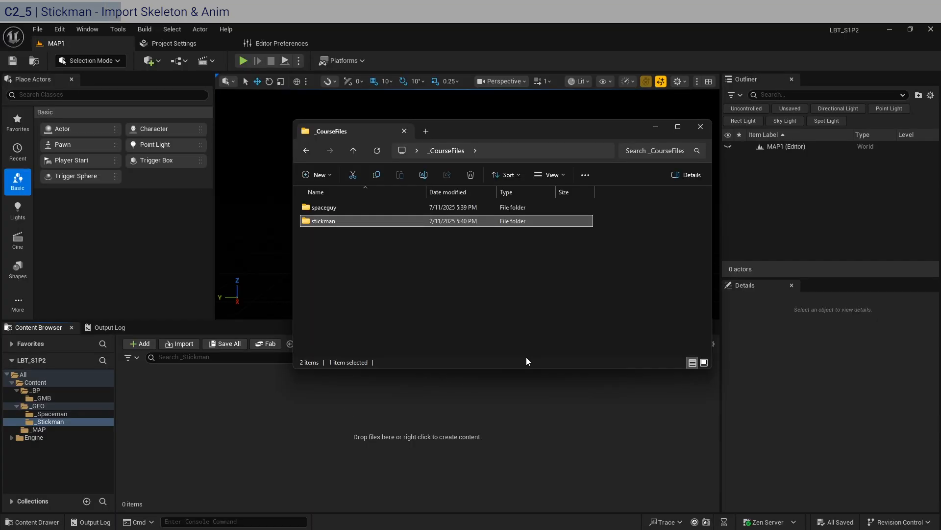
pyautogui.doubleClick(331, 221)
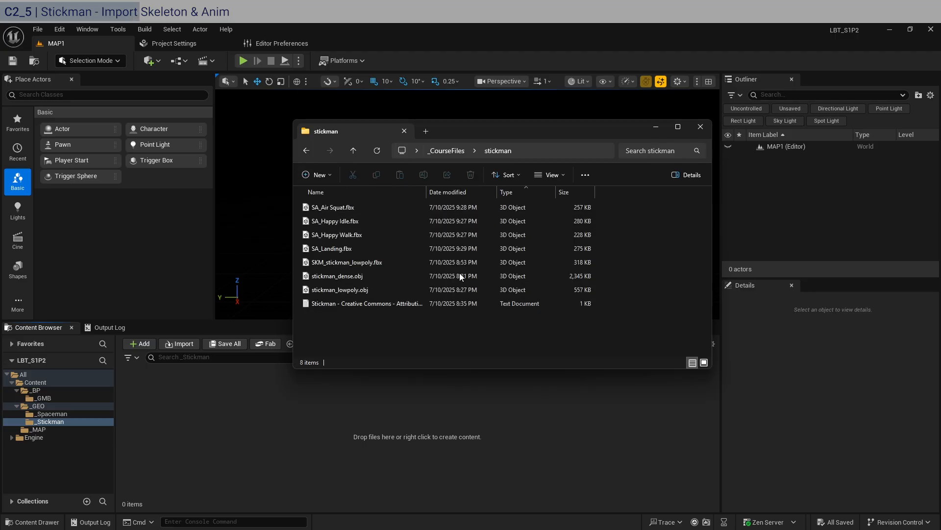
# Create a new folder named _MIXAMO inside the stickman course files folder.
pyautogui.click(360, 264)
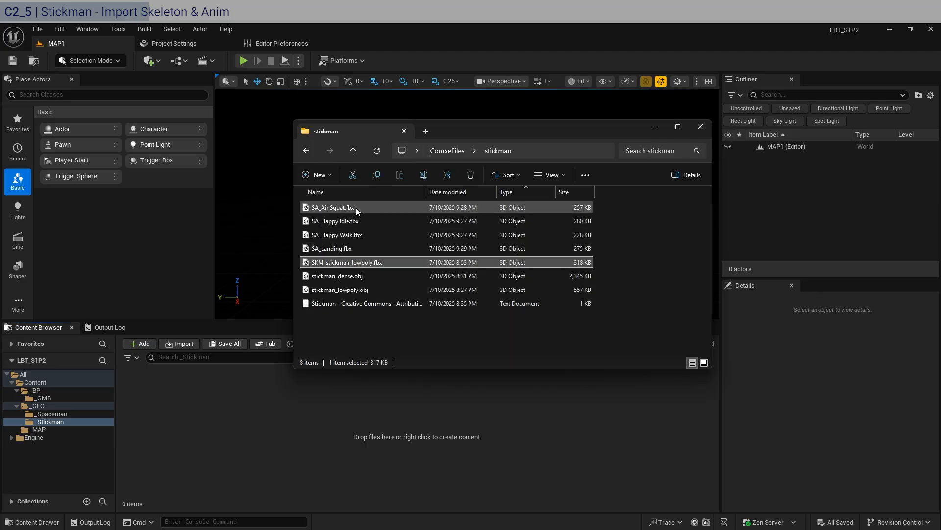
pyautogui.click(373, 325)
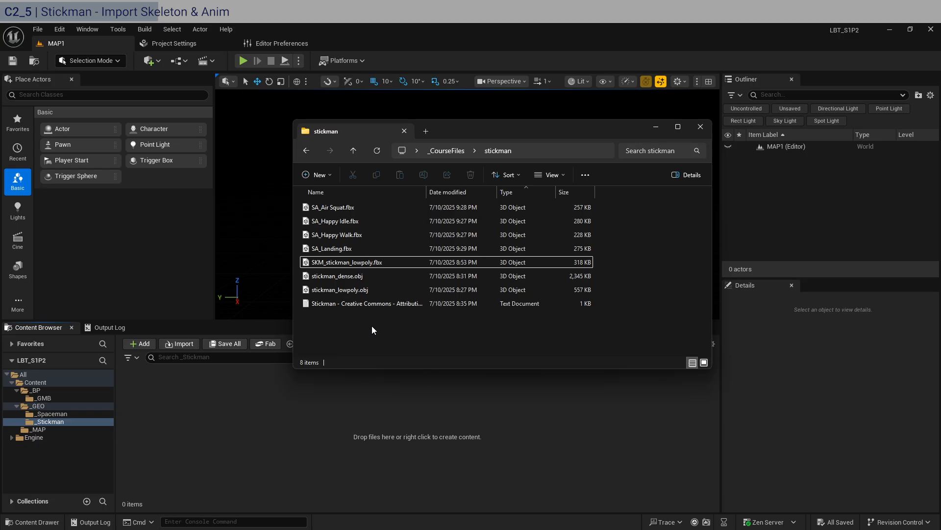
pyautogui.hotkey('ctrl', 'shift', 'n')
pyautogui.write('_M')
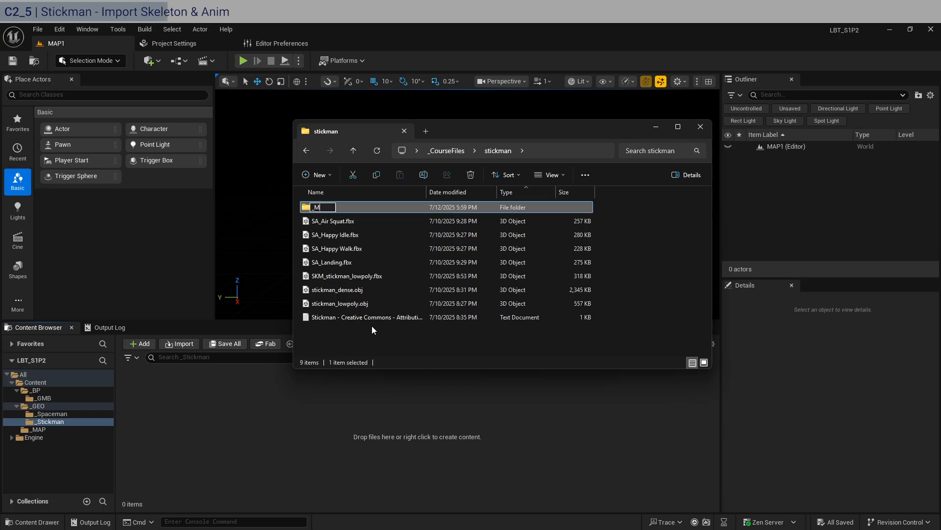
pyautogui.write('IXAMO')
pyautogui.press('Return')
# Move the four SA_ animation FBX files and SKM_stickman_lowpoly.fbx into _MIXAMO and open that folder.
pyautogui.click(362, 281)
pyautogui.keyDown('shift'); pyautogui.click(343, 222); pyautogui.keyUp('shift')
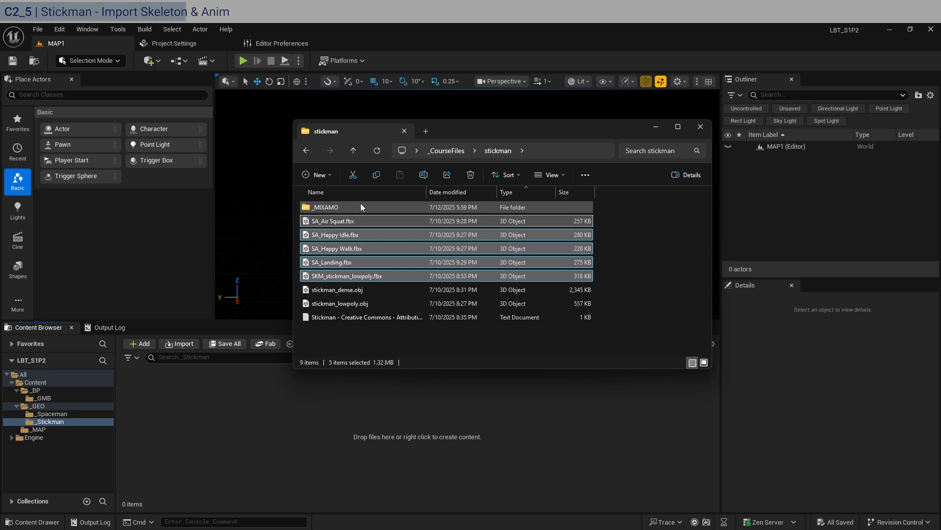
pyautogui.moveTo(323, 208); pyautogui.dragTo(343, 205)
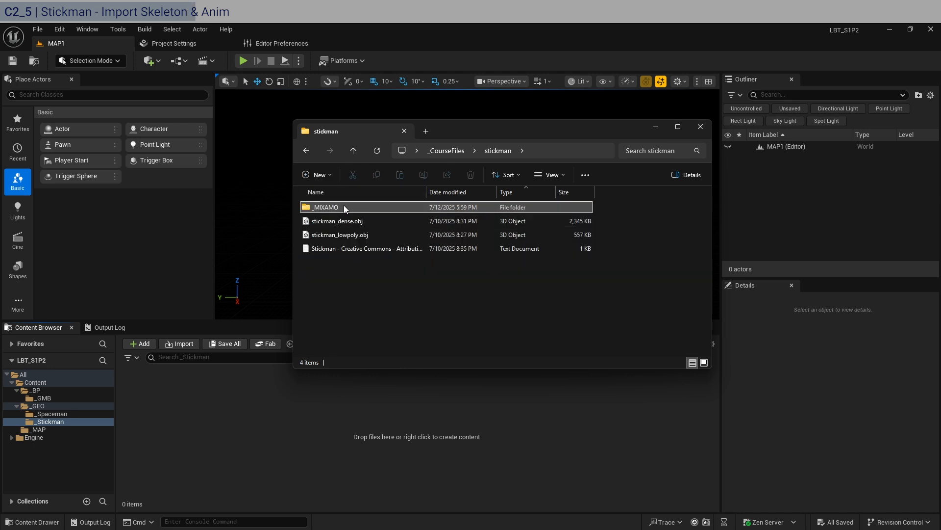
pyautogui.doubleClick(344, 205)
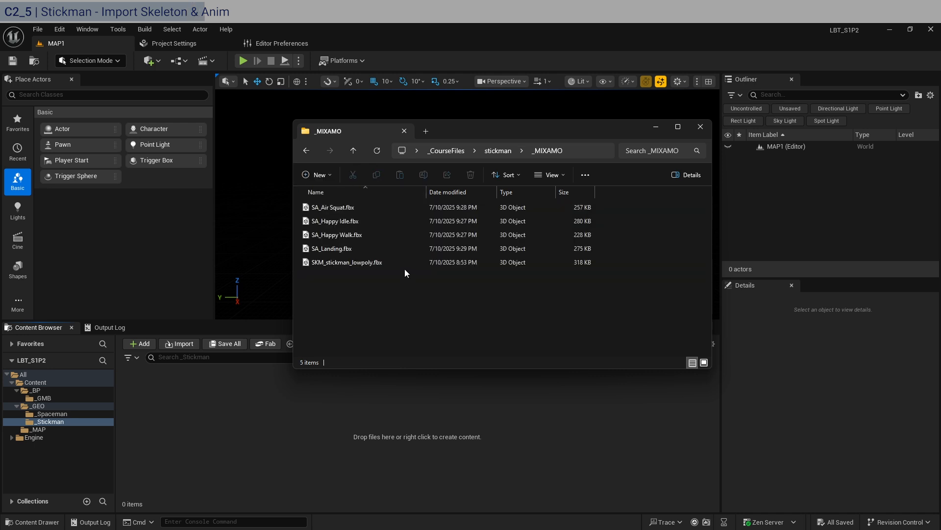
# Drop SKM_stickman_lowpoly.fbx into the _Stickman content folder and set Offset Uniform Scale to 10.0 in the import options.
pyautogui.click(317, 262)
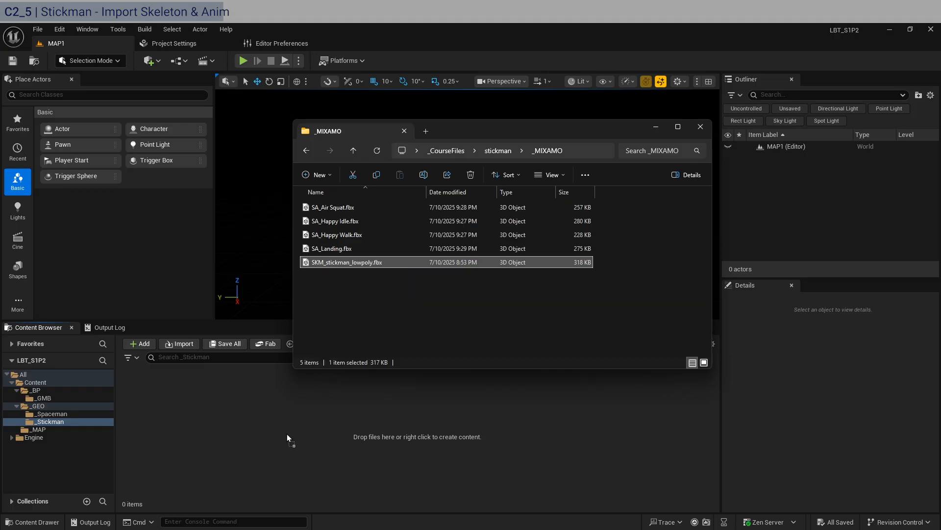
pyautogui.click(523, 434)
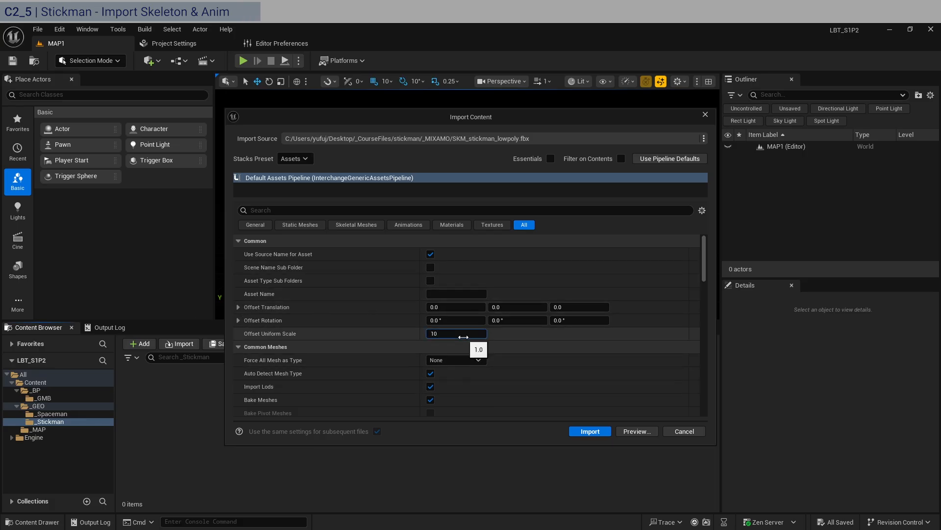
pyautogui.scroll(-2, 370, 295)
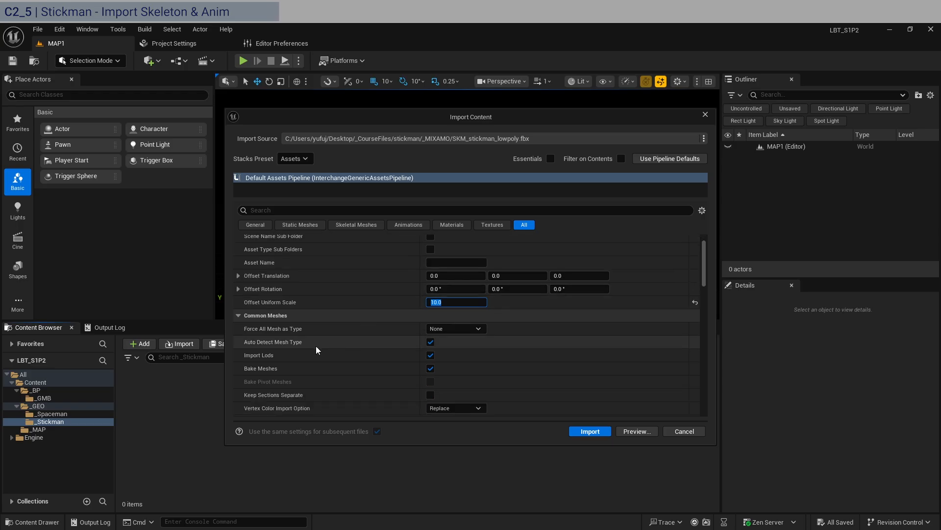
# Force all meshes to import as Skeletal Mesh and turn off Import Lods and Auto Detect Mesh Type.
pyautogui.click(485, 332)
pyautogui.click(446, 356)
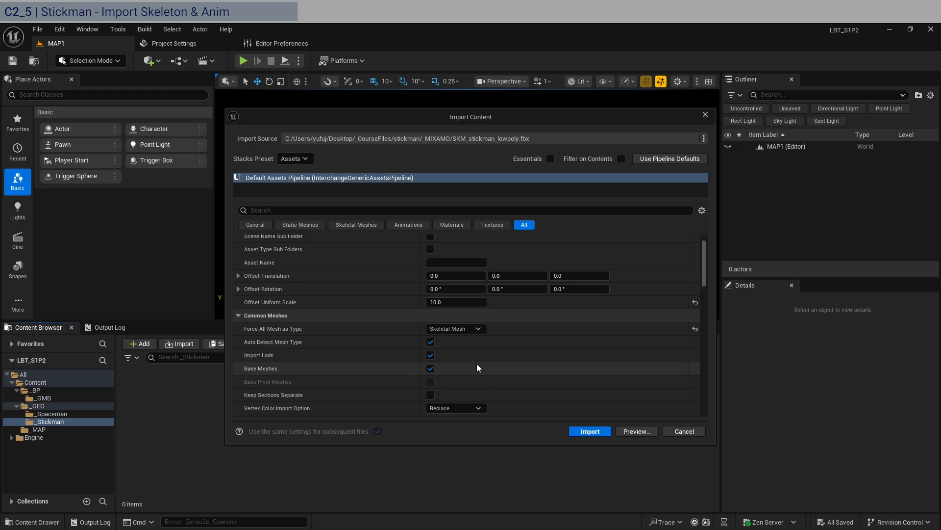
pyautogui.scroll(-2, 441, 354)
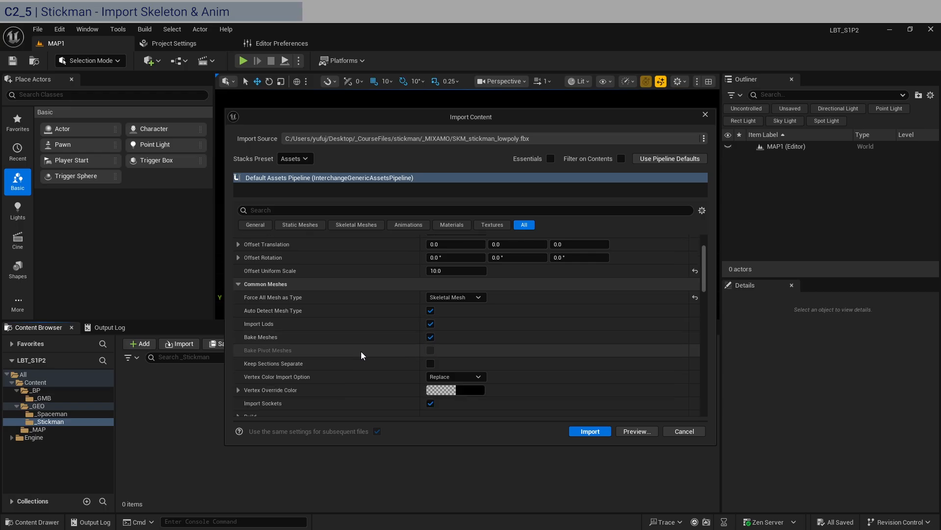
pyautogui.click(430, 324)
pyautogui.scroll(-1, 347, 348)
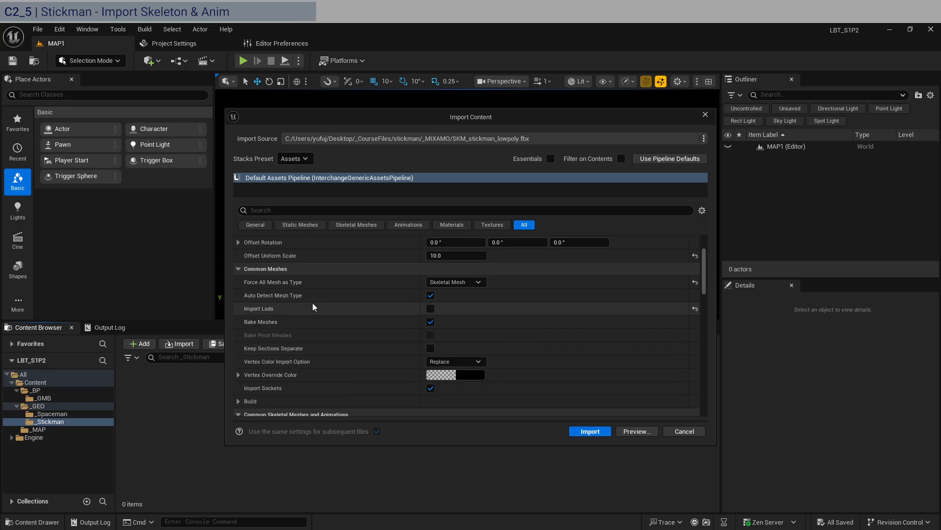
pyautogui.click(430, 296)
# Turn off Recompute Normals and Recompute Tangents in the common mesh Build options.
pyautogui.scroll(-3, 319, 339)
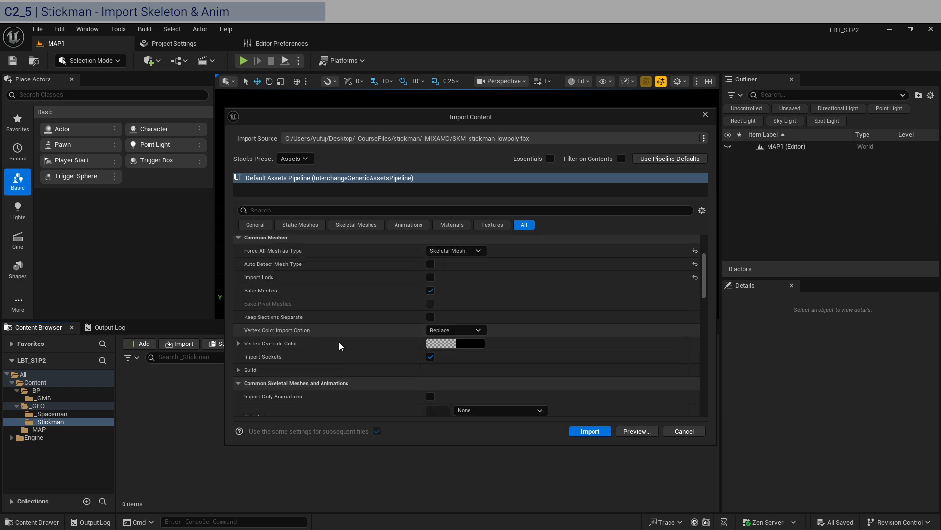
pyautogui.click(239, 355)
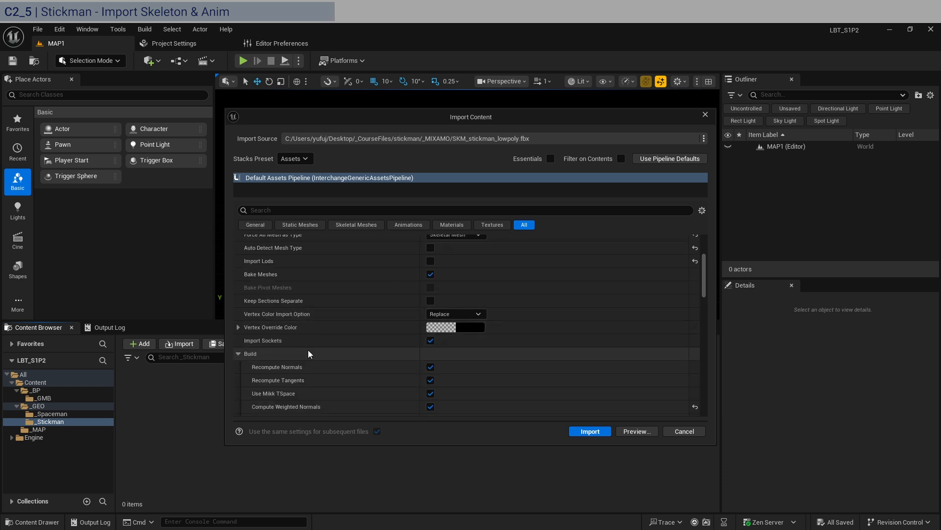
pyautogui.scroll(-3, 318, 351)
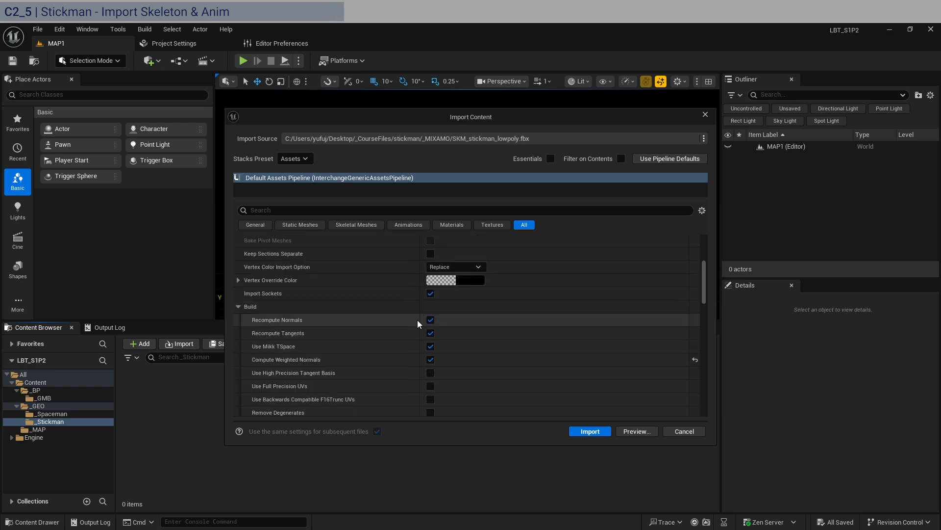
pyautogui.click(431, 319)
pyautogui.click(430, 333)
# Turn off Import Static Meshes in the import options.
pyautogui.scroll(3, 311, 372)
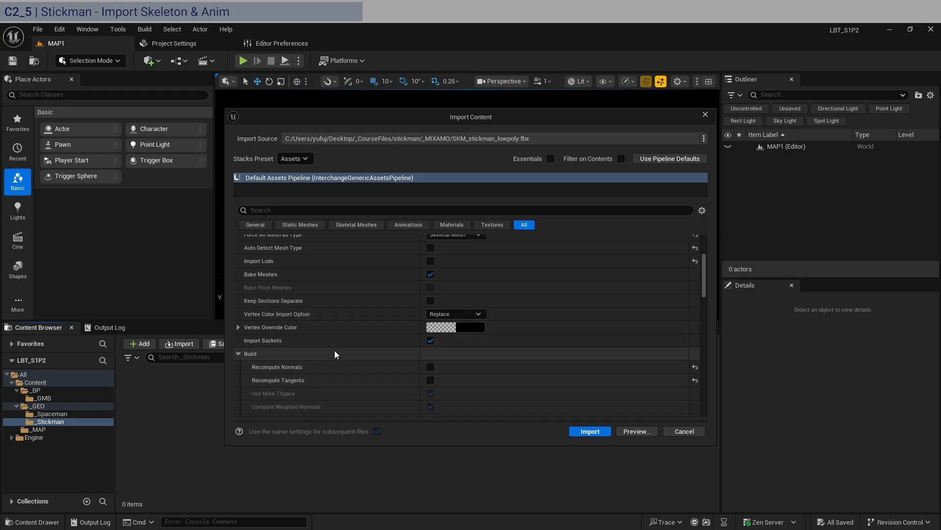
pyautogui.scroll(-4, 336, 353)
pyautogui.scroll(-4, 337, 354)
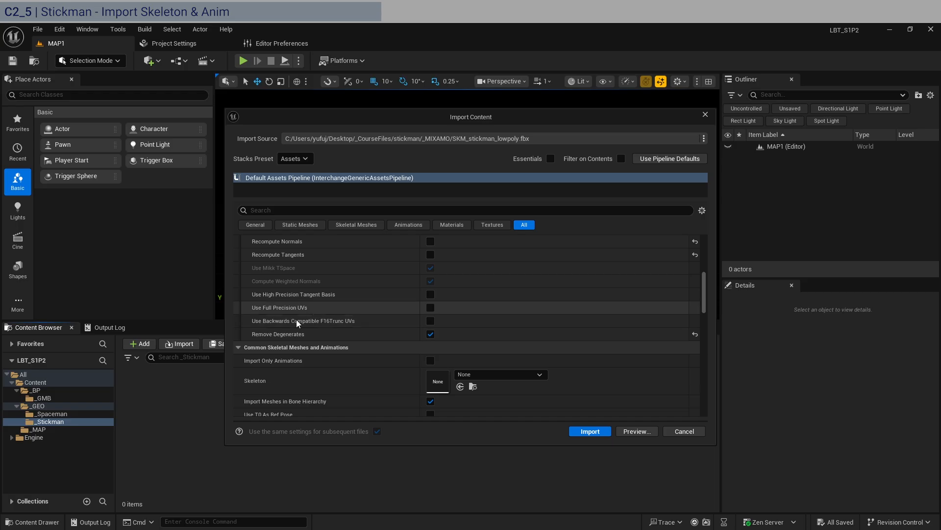
pyautogui.scroll(-8, 352, 340)
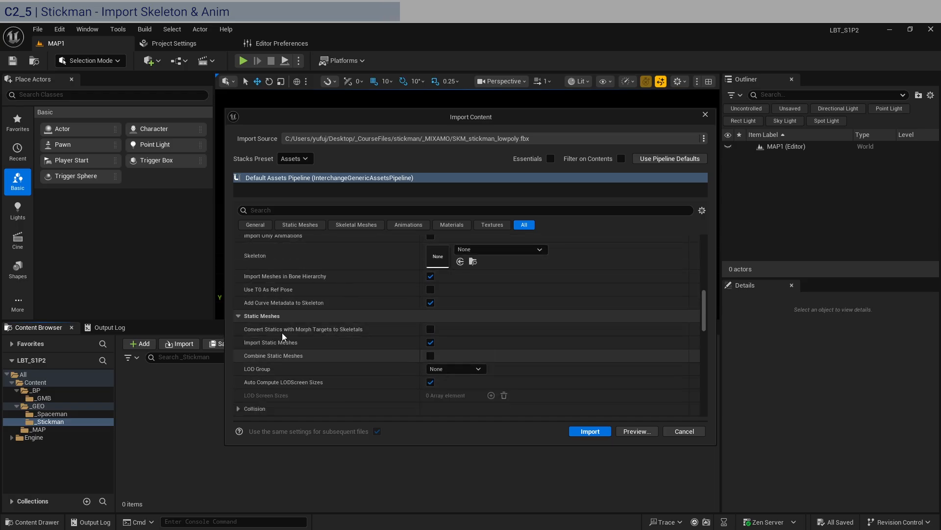
pyautogui.click(431, 343)
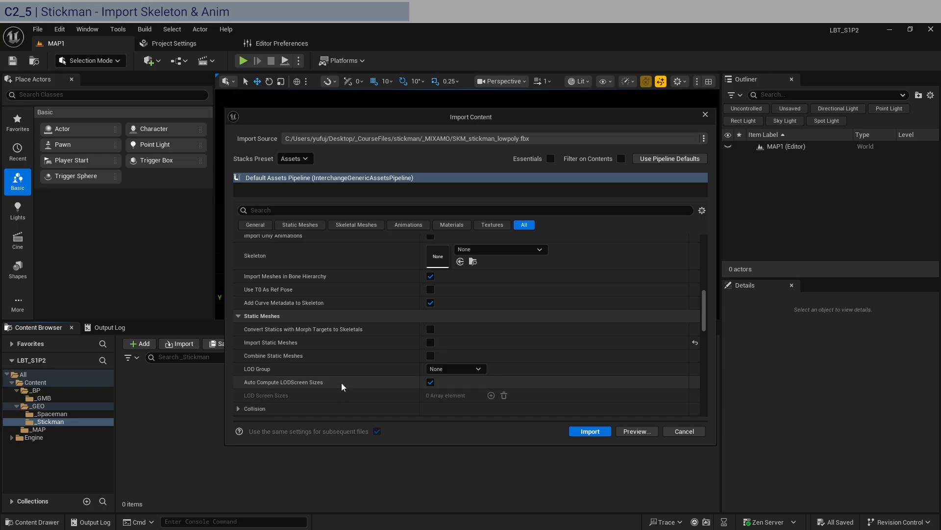
# Keep Import Content Type at Geometry and Skin Weights and turn off Import Morph Targets.
pyautogui.scroll(-6, 384, 385)
pyautogui.scroll(-3, 301, 354)
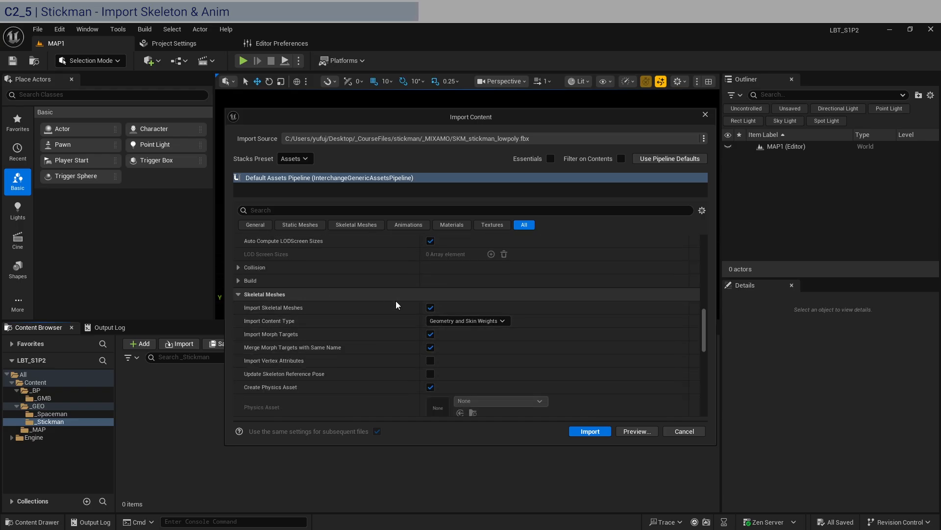
pyautogui.click(449, 322)
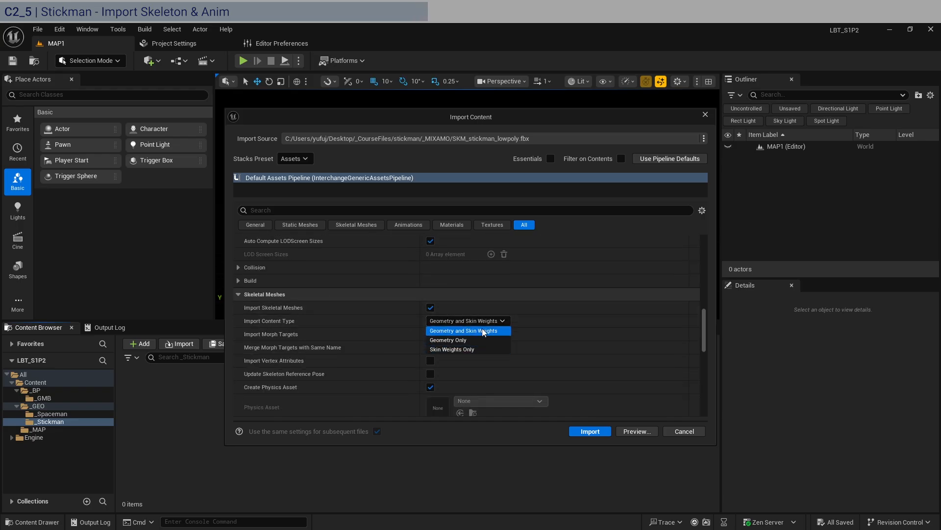
pyautogui.click(482, 329)
pyautogui.scroll(-2, 574, 330)
pyautogui.scroll(-1, 575, 330)
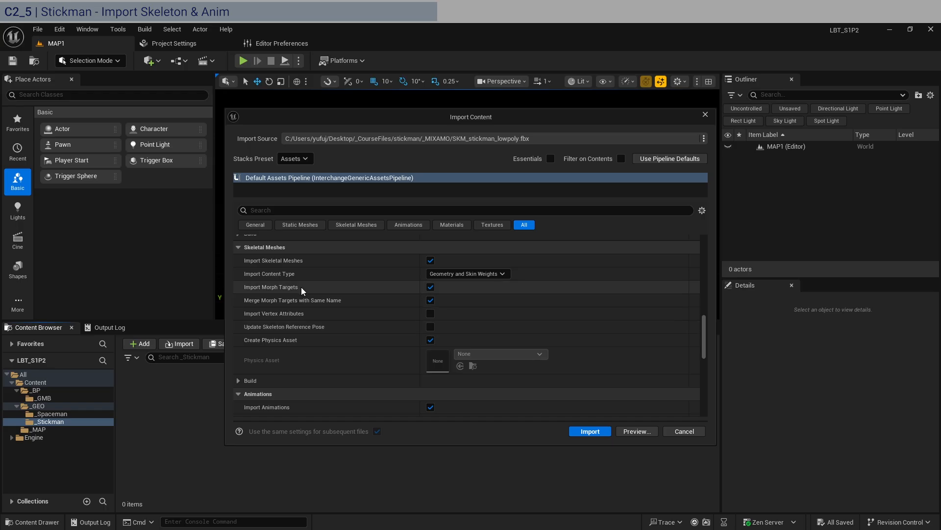
pyautogui.click(430, 288)
# Turn off Create Physics Asset for the skeletal mesh import and expand its Build options.
pyautogui.scroll(-2, 353, 336)
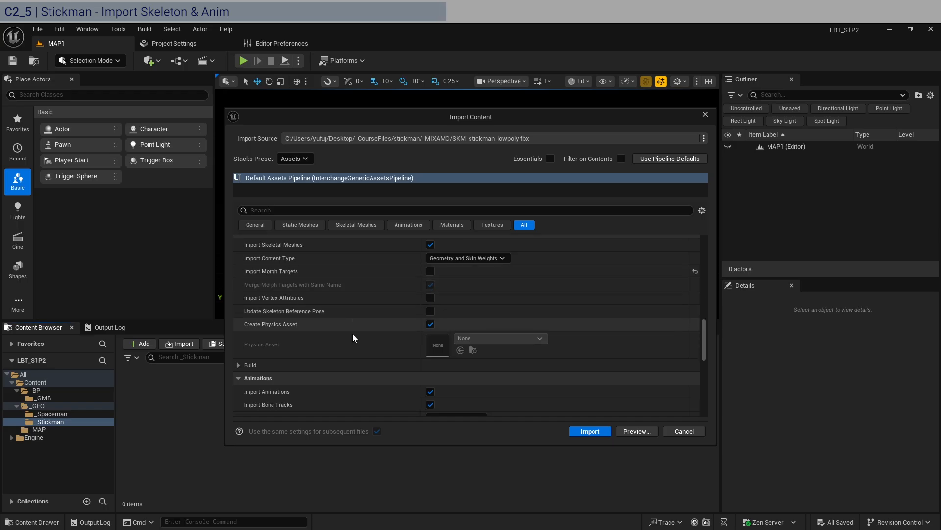
pyautogui.click(431, 309)
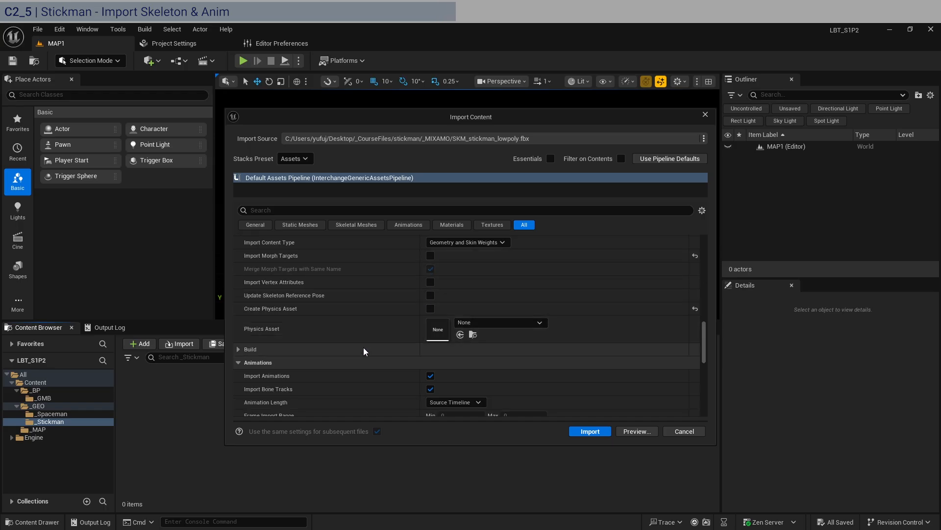
pyautogui.click(239, 349)
# Turn off Import Materials in the import options.
pyautogui.scroll(-3, 260, 353)
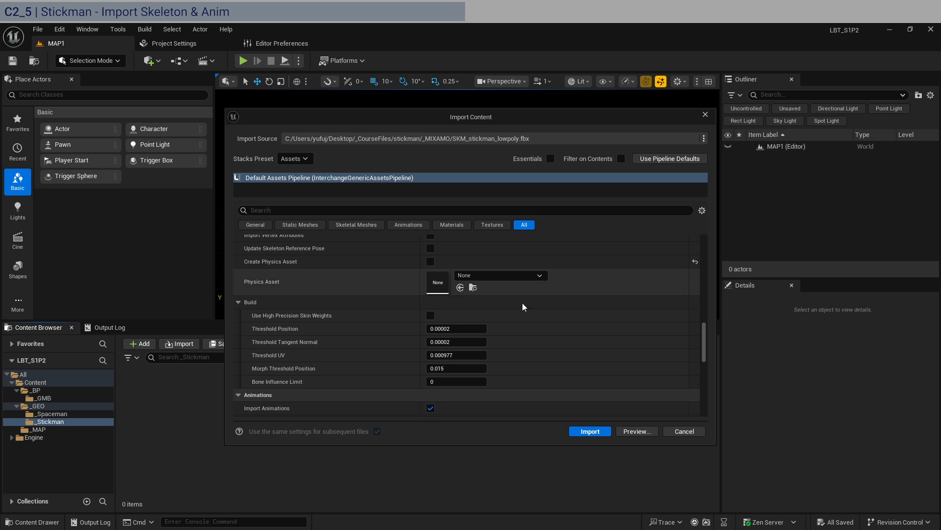
pyautogui.scroll(-4, 316, 365)
pyautogui.scroll(-2, 299, 334)
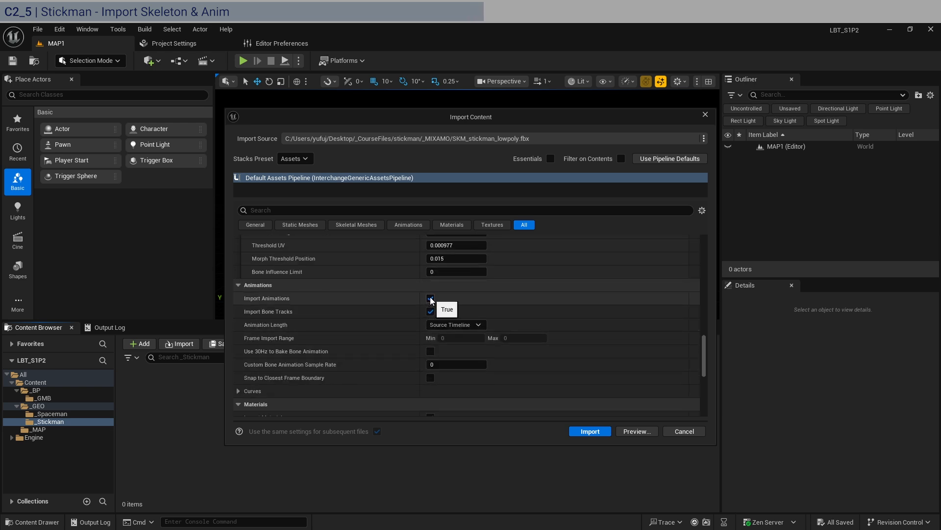
pyautogui.click(238, 390)
pyautogui.click(238, 391)
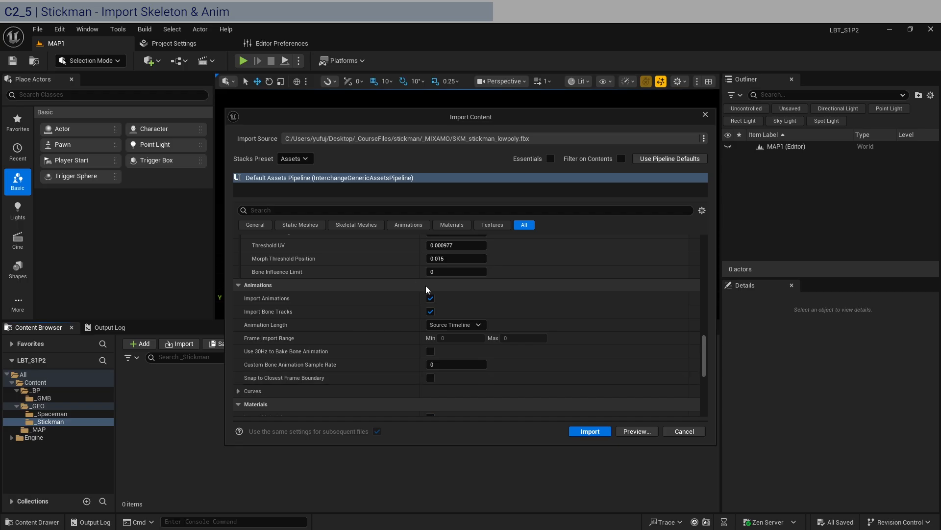
pyautogui.scroll(-5, 346, 350)
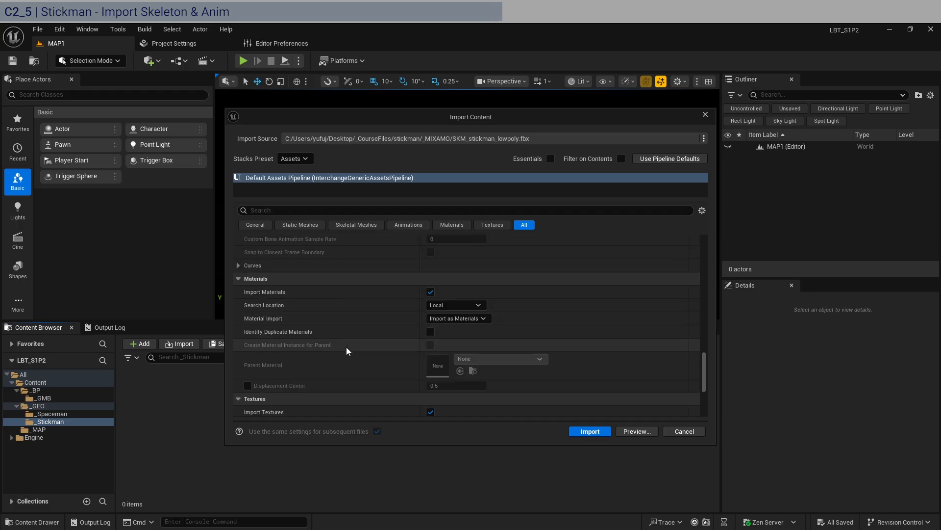
pyautogui.click(430, 292)
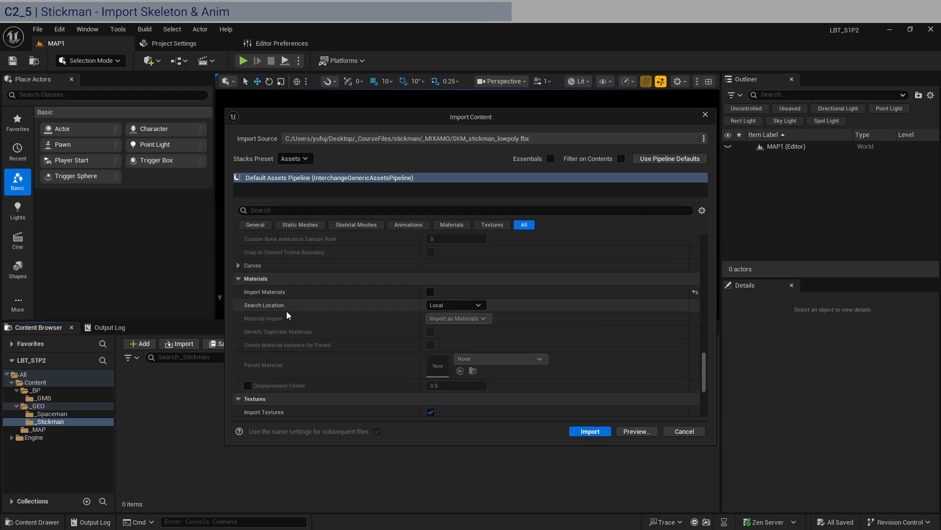
# Turn off Import Textures and run the import of the stickman skeletal mesh.
pyautogui.scroll(-3, 289, 315)
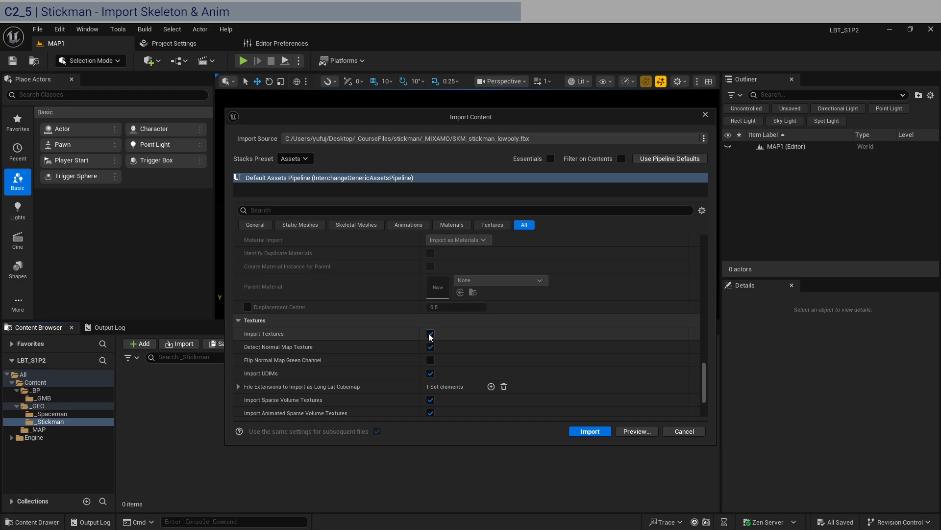
pyautogui.click(430, 334)
pyautogui.scroll(-4, 366, 369)
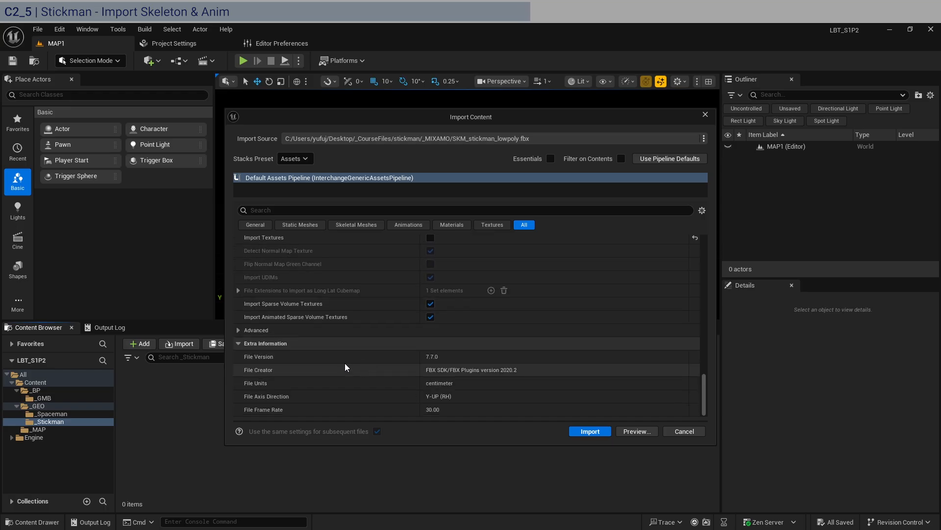
pyautogui.click(589, 431)
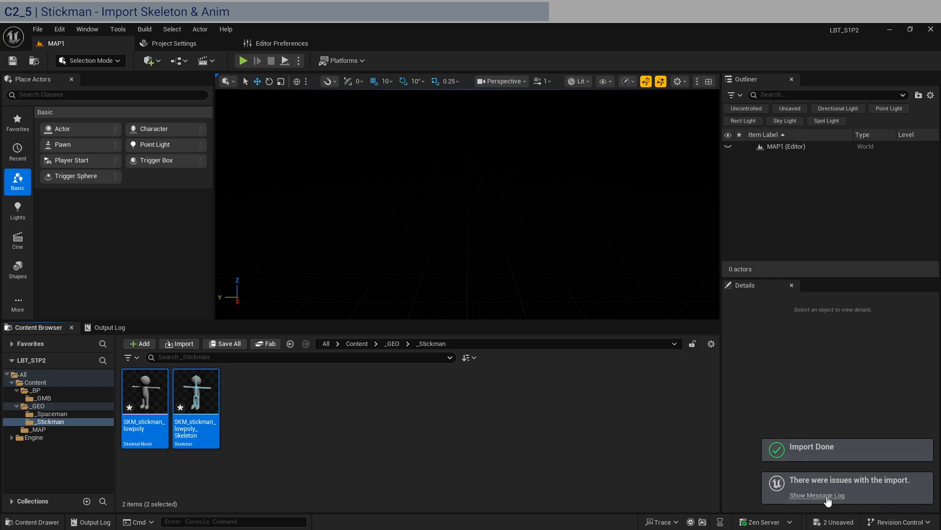
# Open the message log to read the import warnings, clear the log and close it.
pyautogui.click(837, 496)
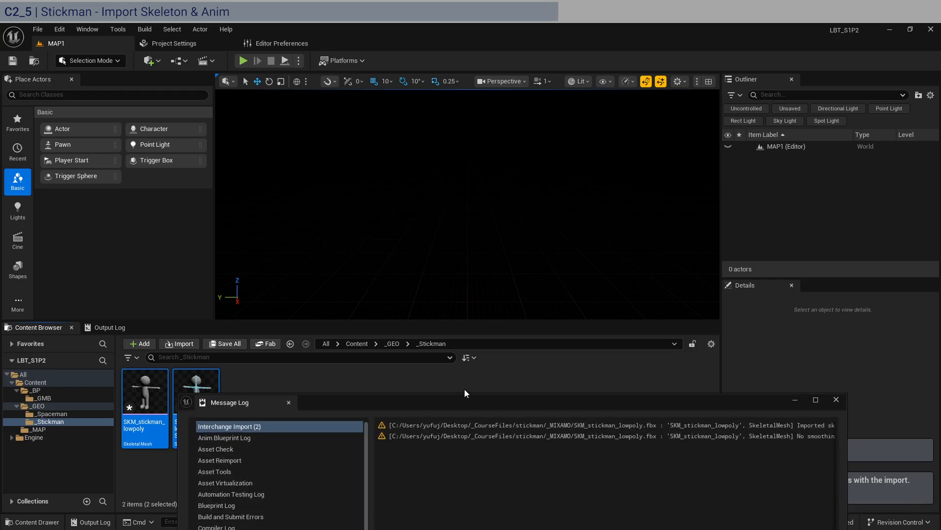
pyautogui.moveTo(566, 406); pyautogui.dragTo(486, 131)
pyautogui.moveTo(458, 315); pyautogui.dragTo(587, 310)
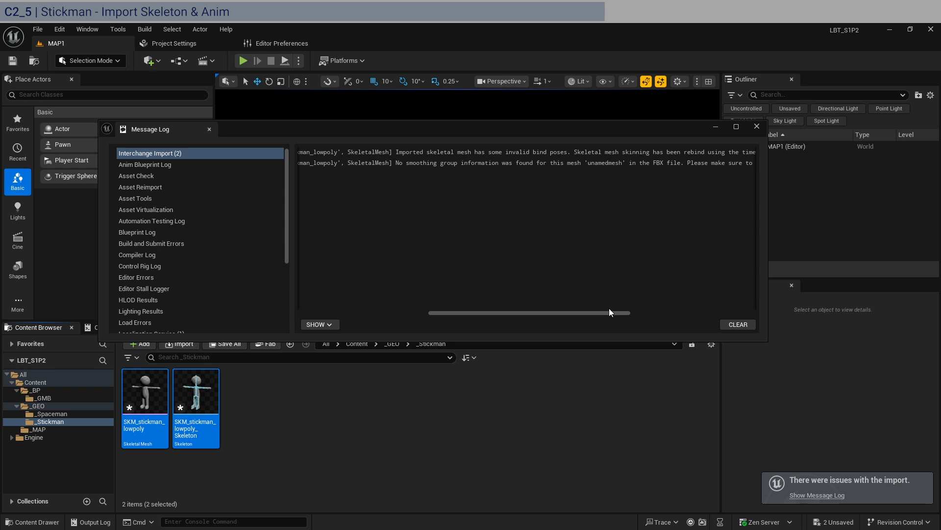
pyautogui.moveTo(609, 312); pyautogui.dragTo(678, 312)
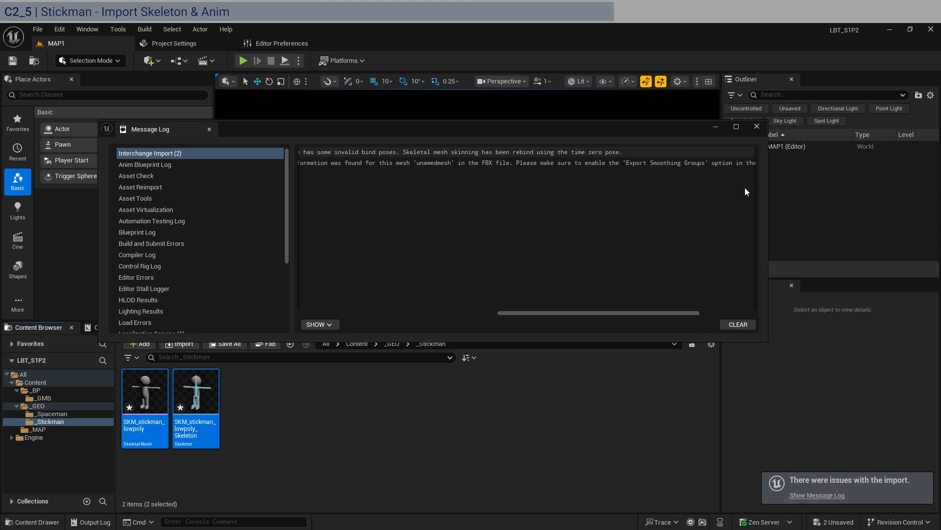
pyautogui.click(751, 322)
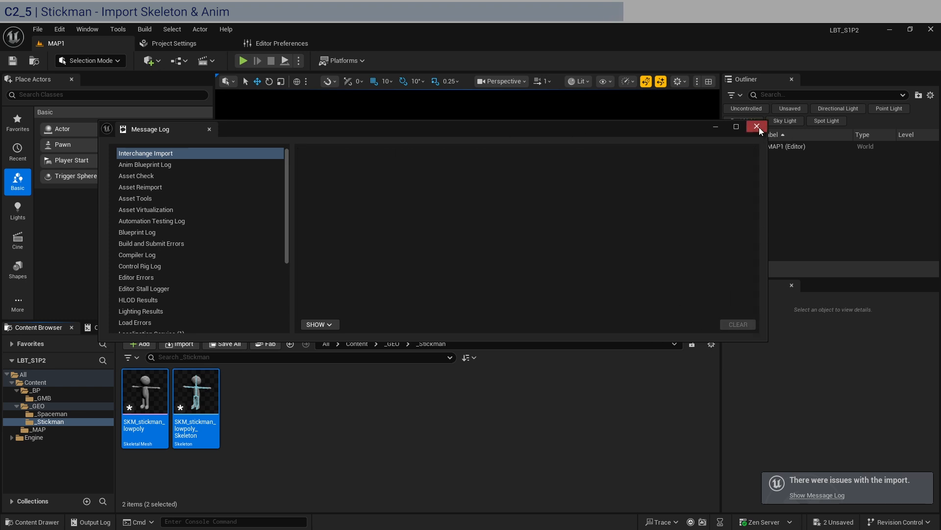
pyautogui.click(757, 127)
pyautogui.click(412, 437)
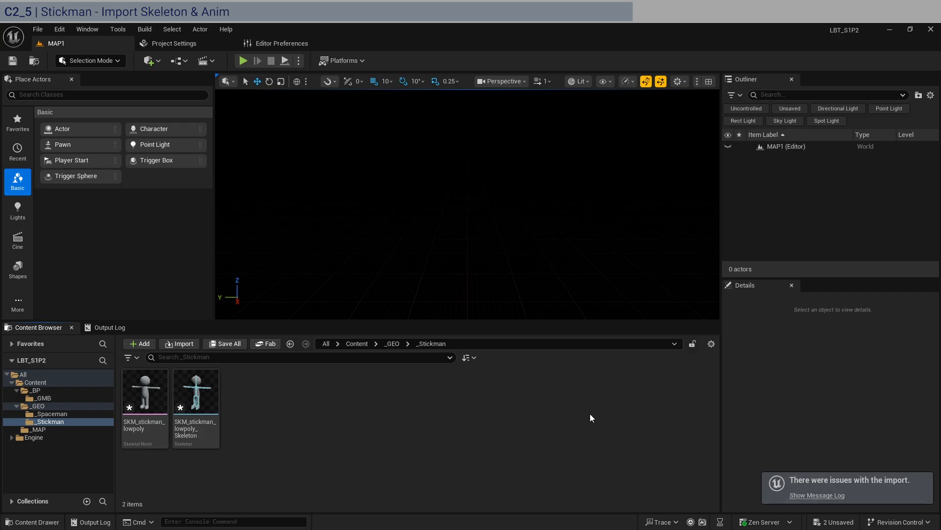
# Save all assets and drag the four SA animation FBX files from the _MIXAMO folder into the _Stickman folder.
pyautogui.hotkey('ctrl', 'shift', 's')
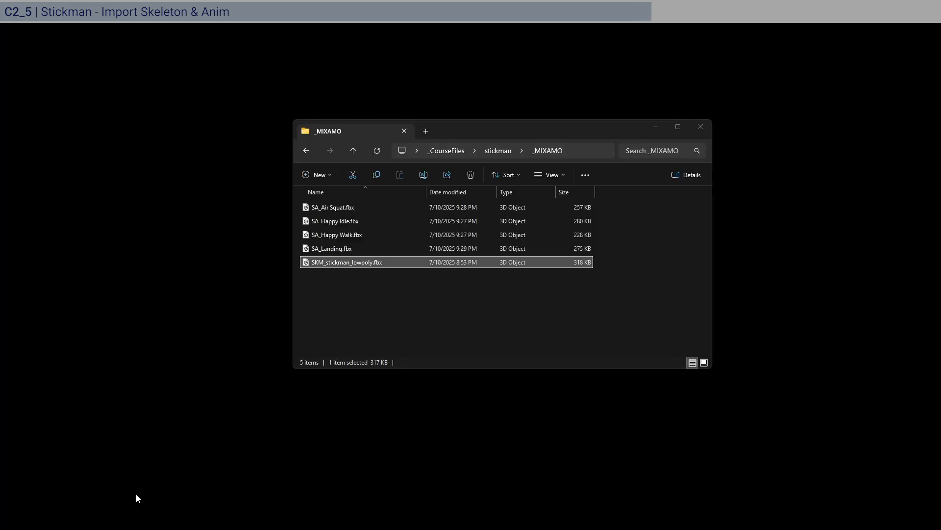
pyautogui.click(134, 498)
pyautogui.click(334, 250)
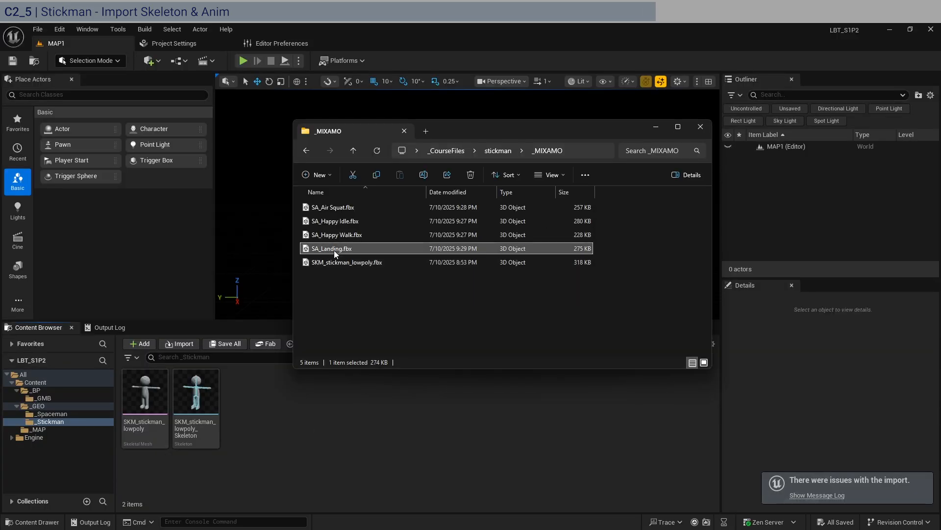
pyautogui.keyDown('shift'); pyautogui.click(349, 202); pyautogui.keyUp('shift')
pyautogui.moveTo(366, 431); pyautogui.dragTo(414, 446)
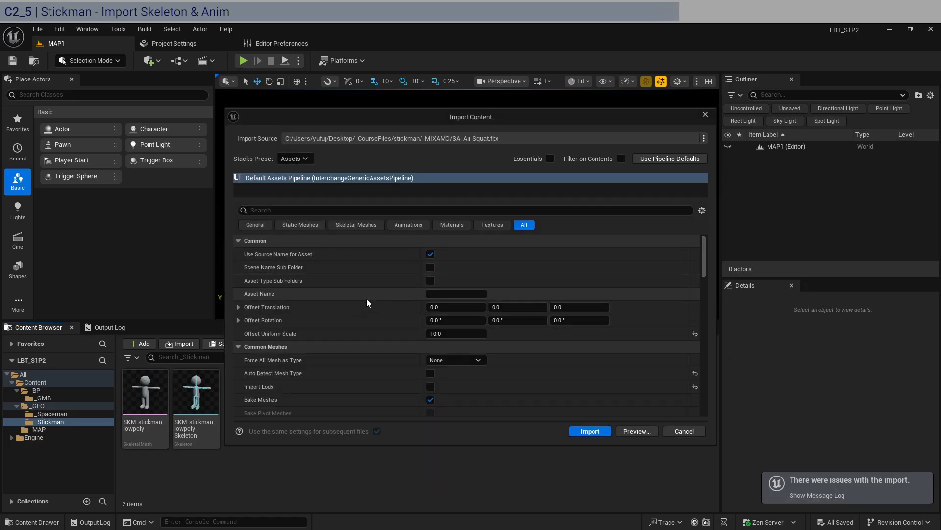
# Import the four animations using SKM_stickman_lowpoly_Skeleton as the skeleton.
pyautogui.scroll(-10, 369, 305)
pyautogui.scroll(-3, 369, 304)
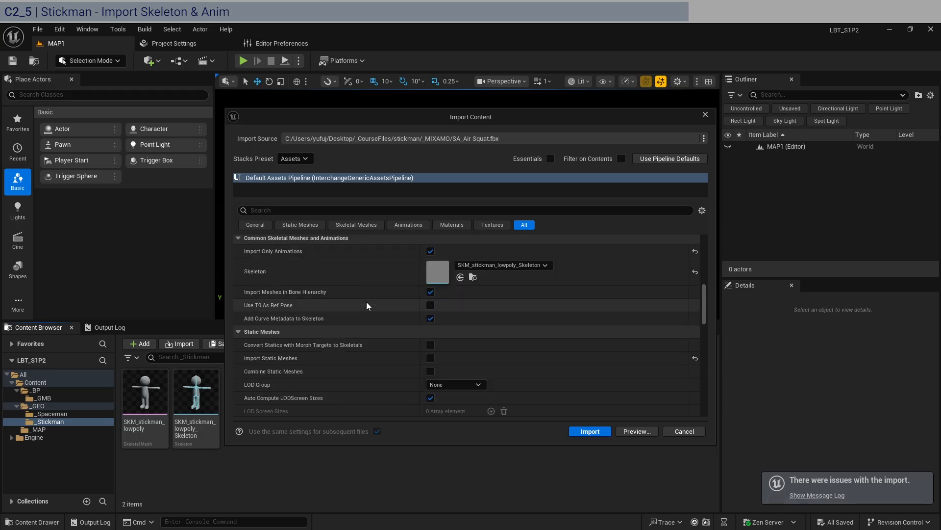
pyautogui.click(510, 266)
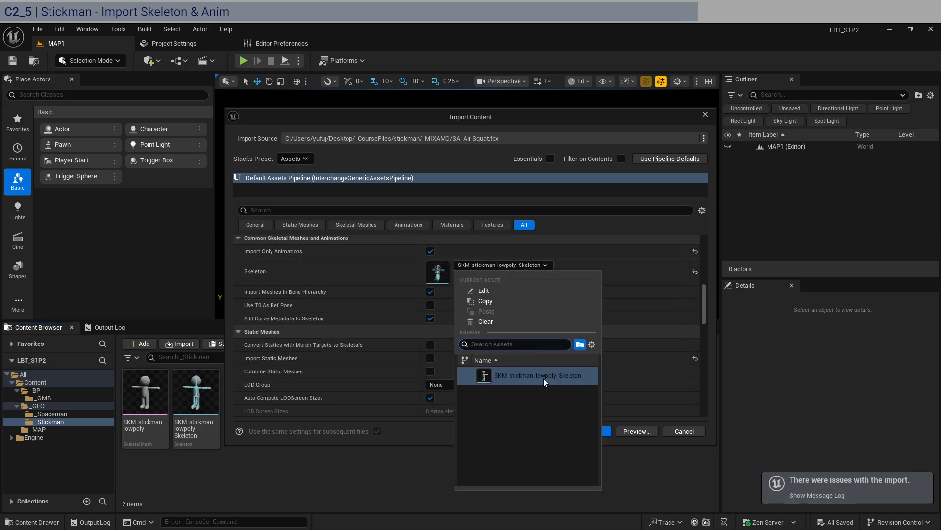
pyautogui.click(638, 294)
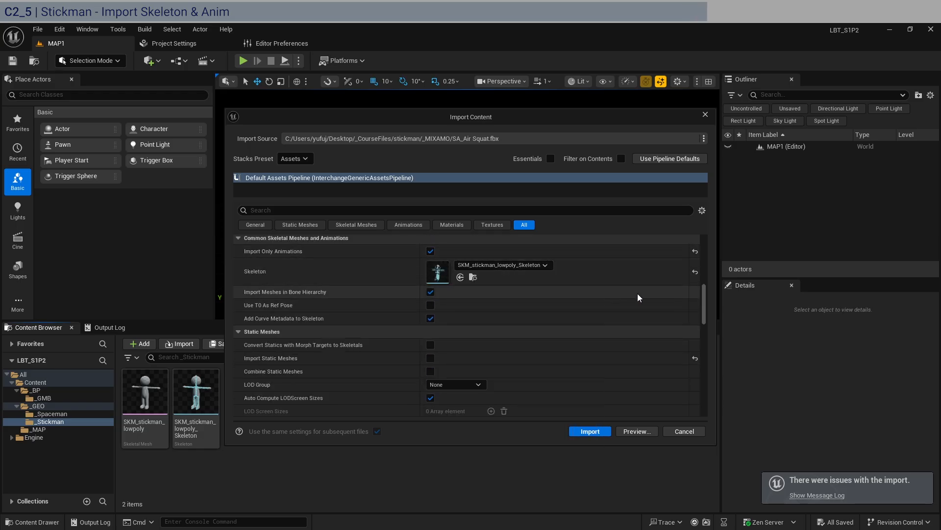
pyautogui.scroll(-10, 291, 285)
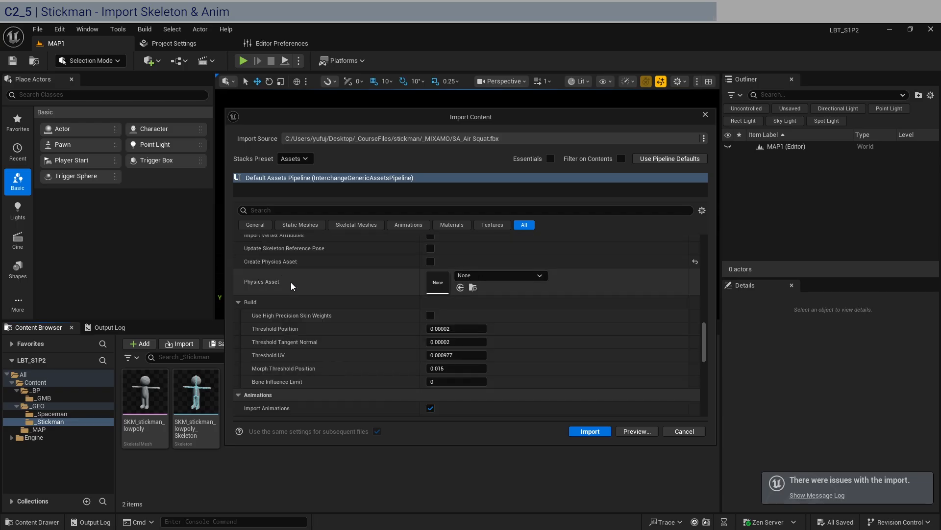
pyautogui.scroll(-10, 292, 286)
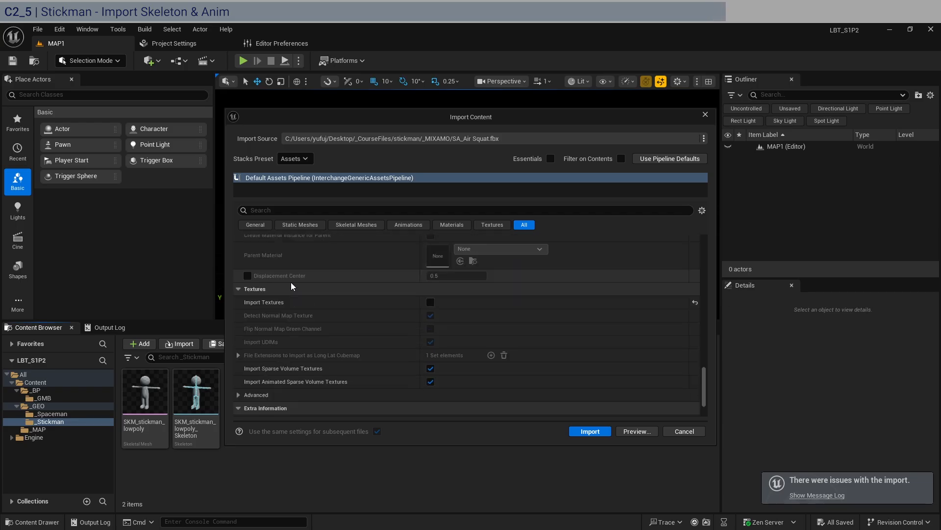
pyautogui.click(589, 431)
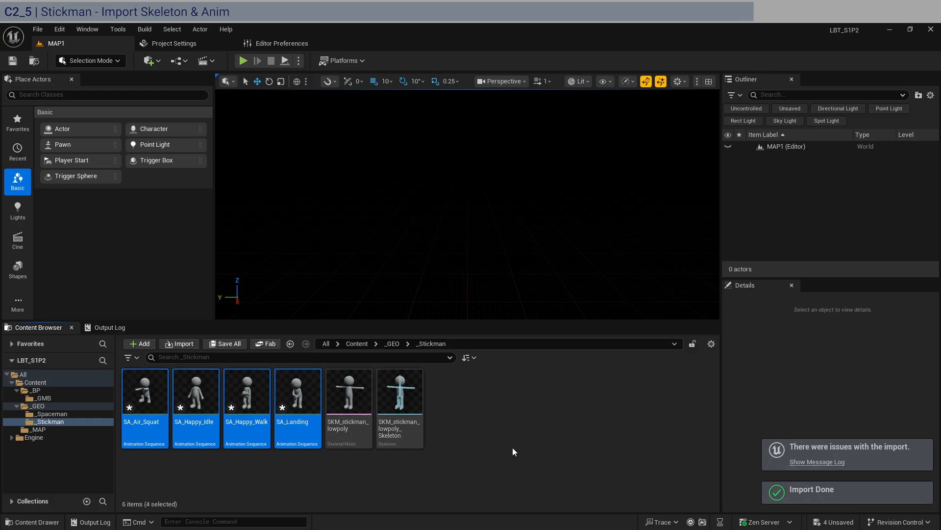
# Open the SKM_stickman_lowpoly skeletal mesh and browse through its asset details.
pyautogui.click(531, 451)
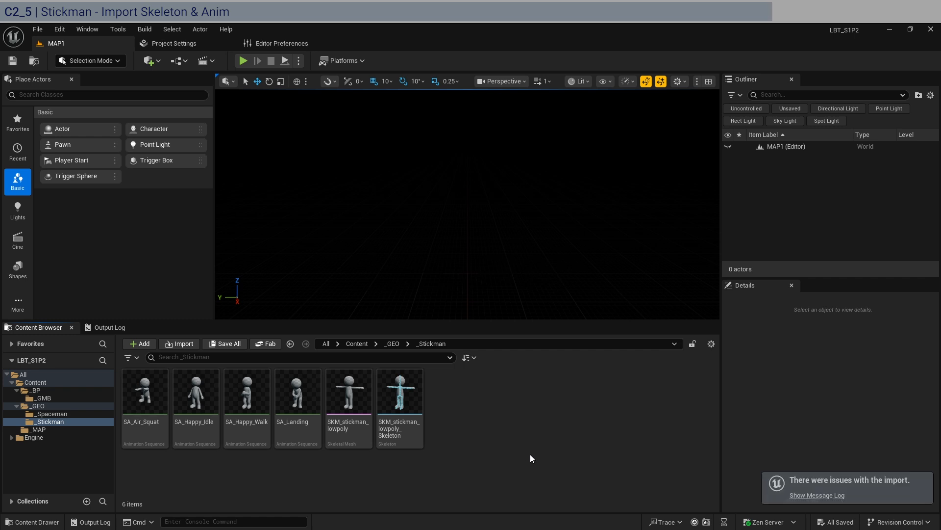
pyautogui.doubleClick(357, 444)
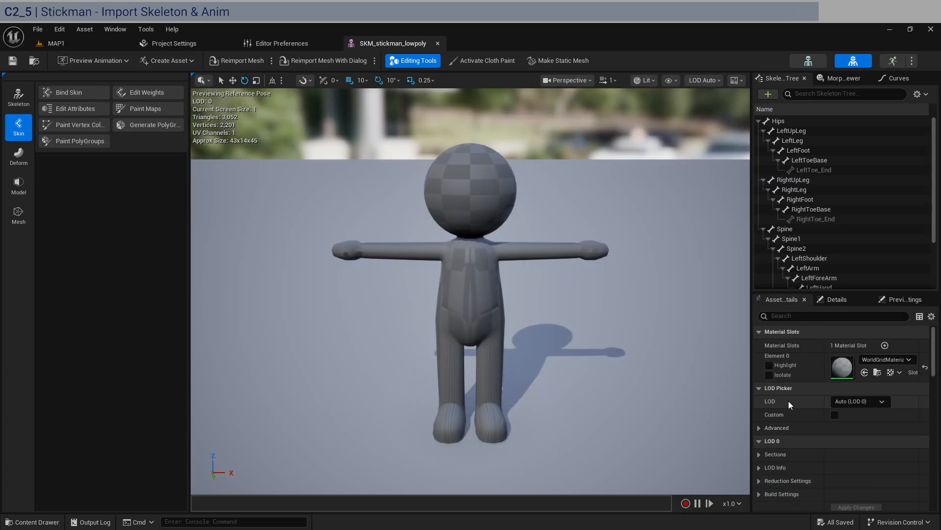
pyautogui.scroll(-5, 789, 401)
pyautogui.scroll(-8, 788, 401)
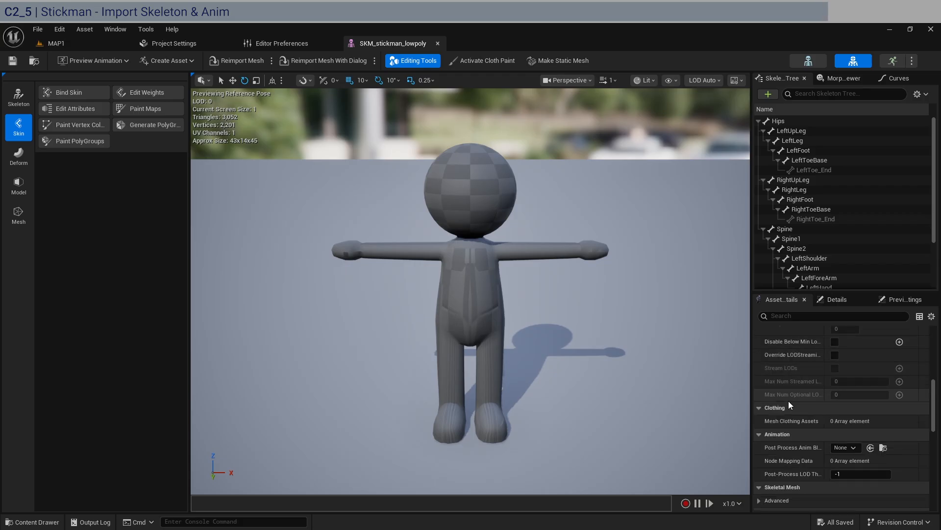
pyautogui.scroll(8, 788, 398)
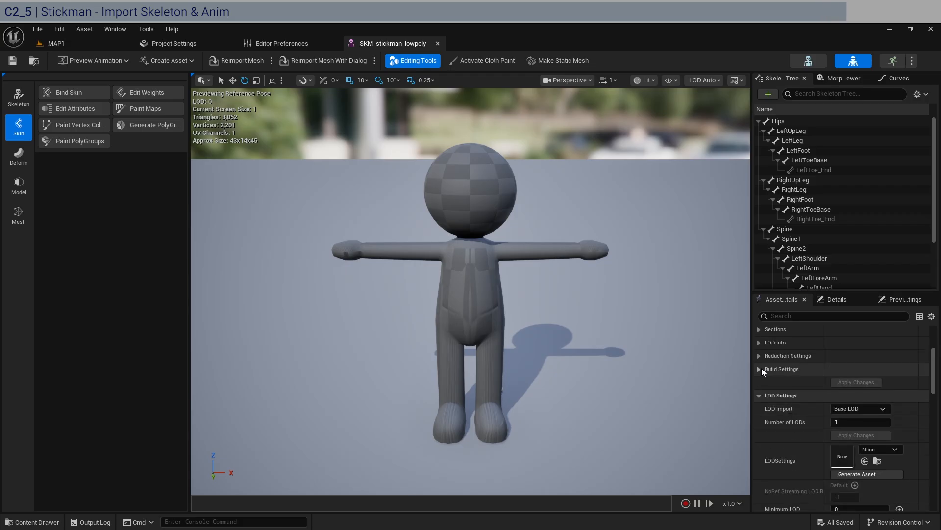
pyautogui.click(761, 368)
pyautogui.scroll(-2, 776, 372)
pyautogui.scroll(-6, 776, 373)
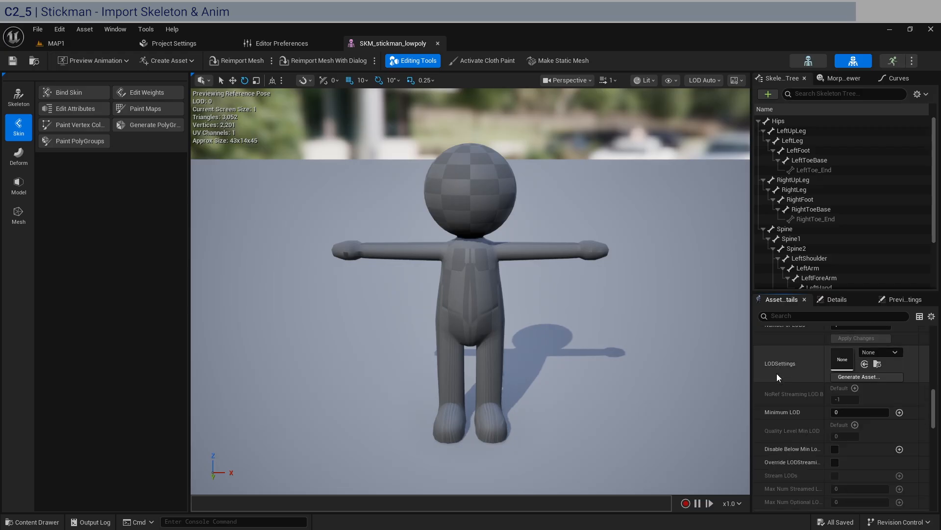
pyautogui.scroll(-5, 777, 376)
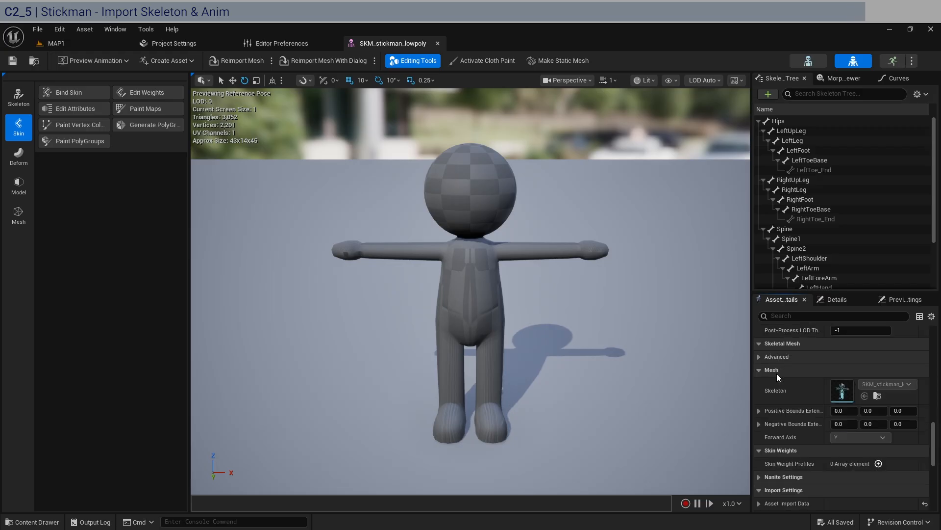
# Expand the mesh's Nanite Settings, apply the changes and save the skeletal mesh.
pyautogui.click(760, 428)
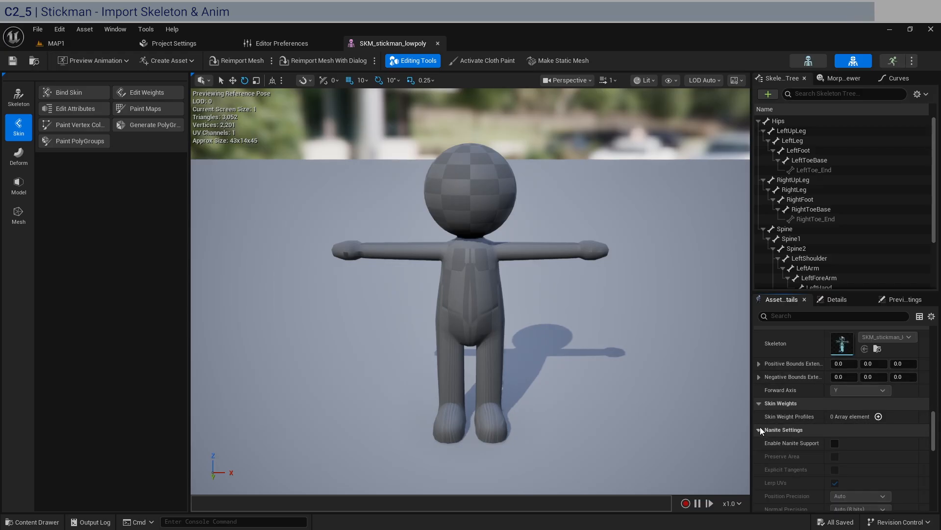
pyautogui.scroll(-2, 764, 428)
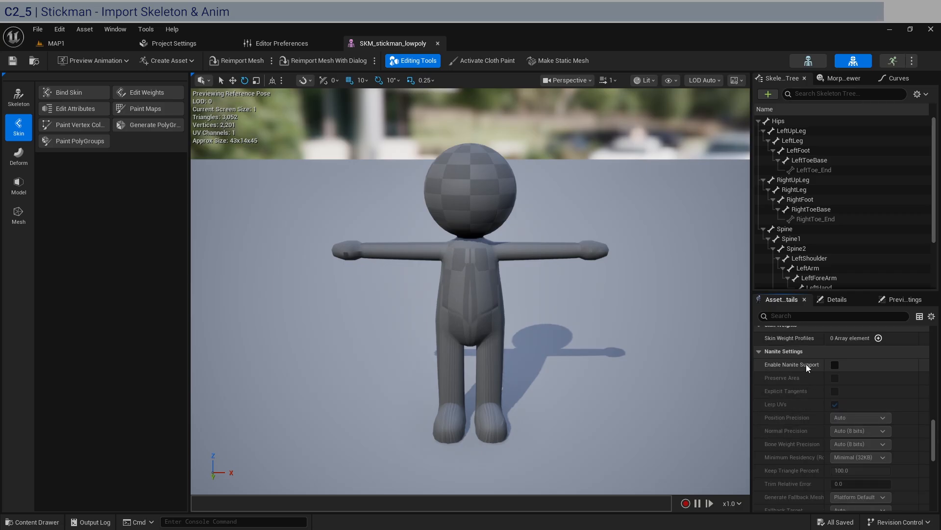
pyautogui.scroll(-3, 786, 401)
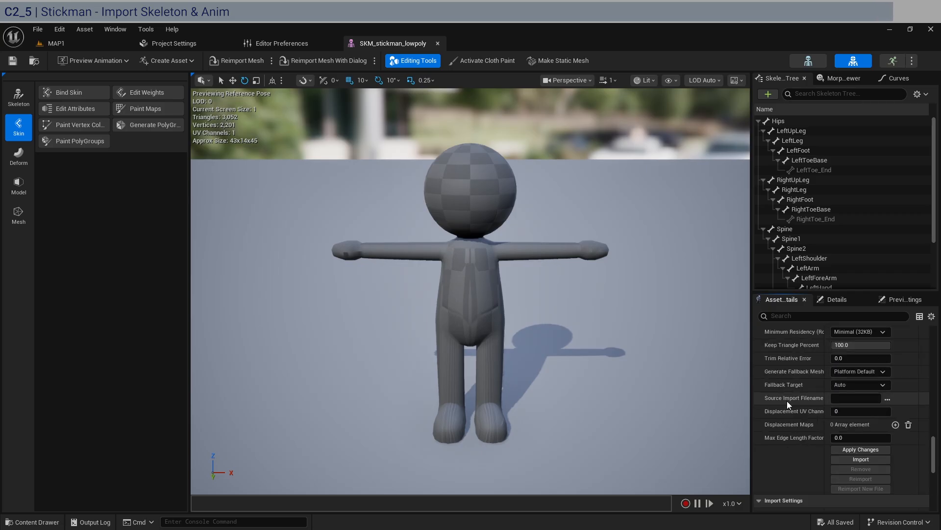
pyautogui.click(860, 449)
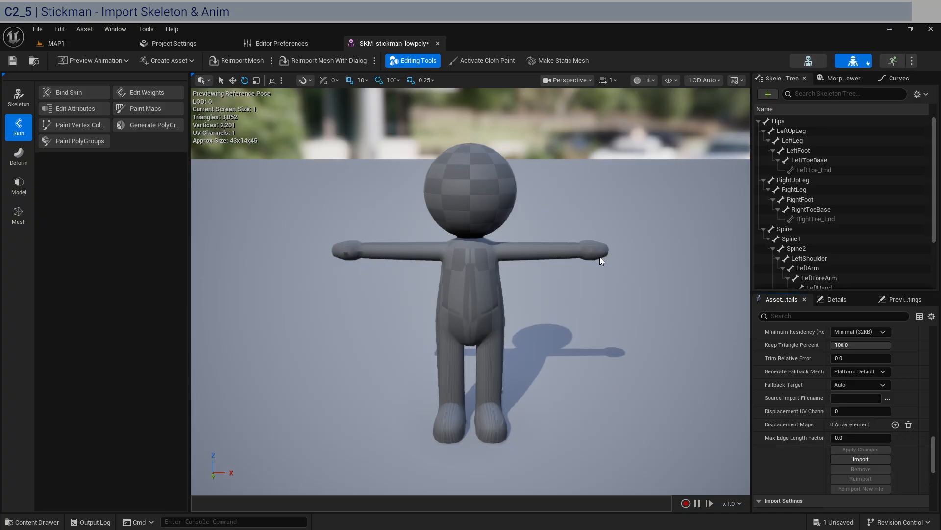
pyautogui.click(13, 61)
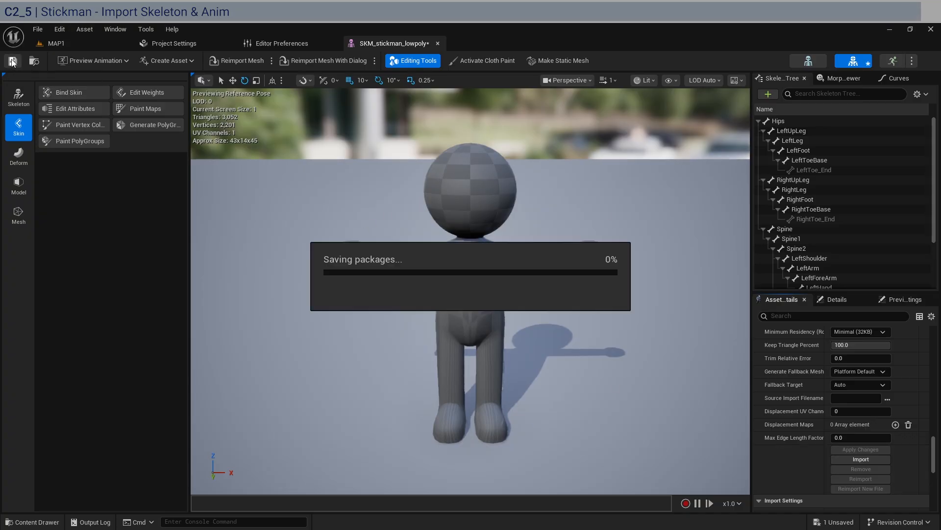
# Close the mesh editor, return to the level and open the _Spaceman folder.
pyautogui.click(437, 43)
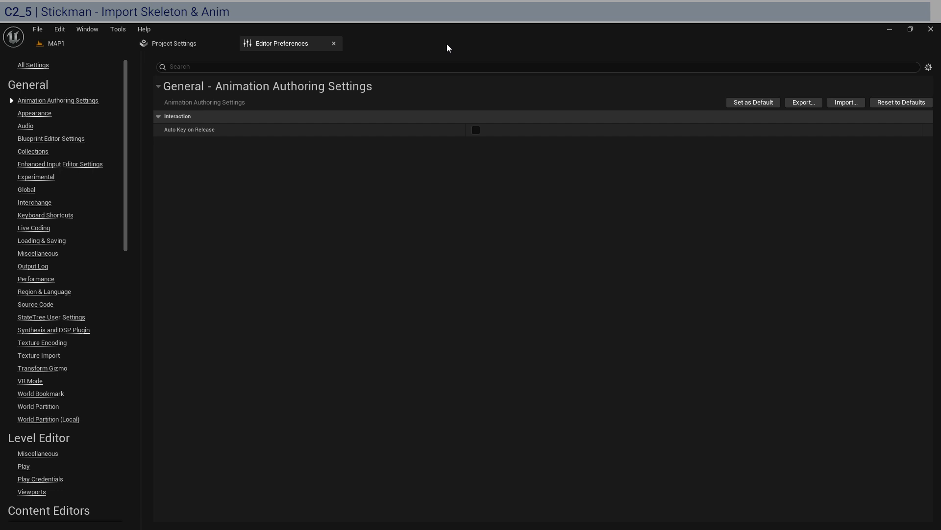
pyautogui.click(64, 44)
pyautogui.click(462, 385)
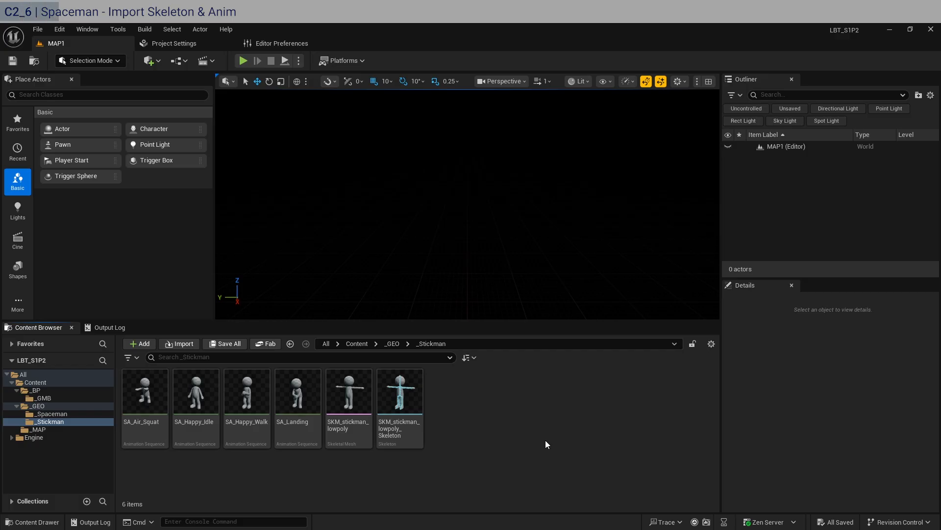
pyautogui.click(72, 413)
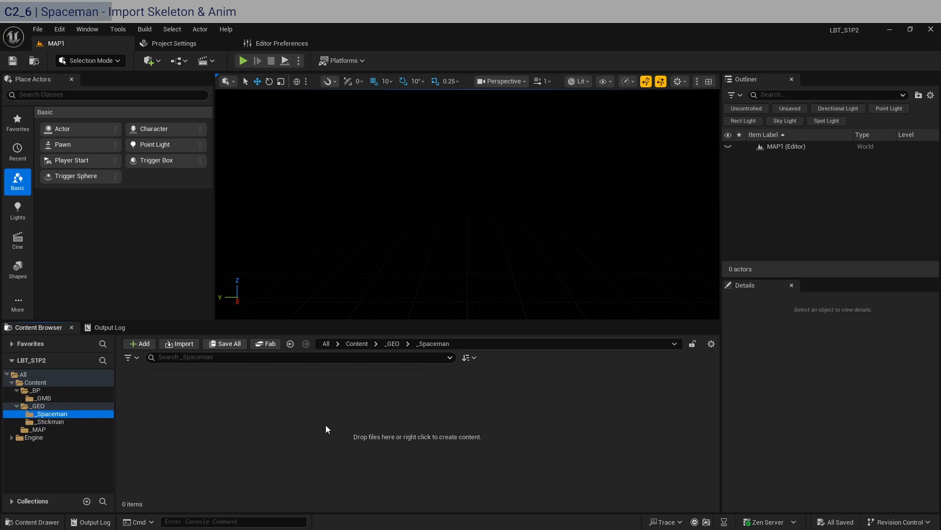
# Switch to File Explorer and open the spaceguy _MIXAMO folder in the course files.
pyautogui.moveTo(169, 529)
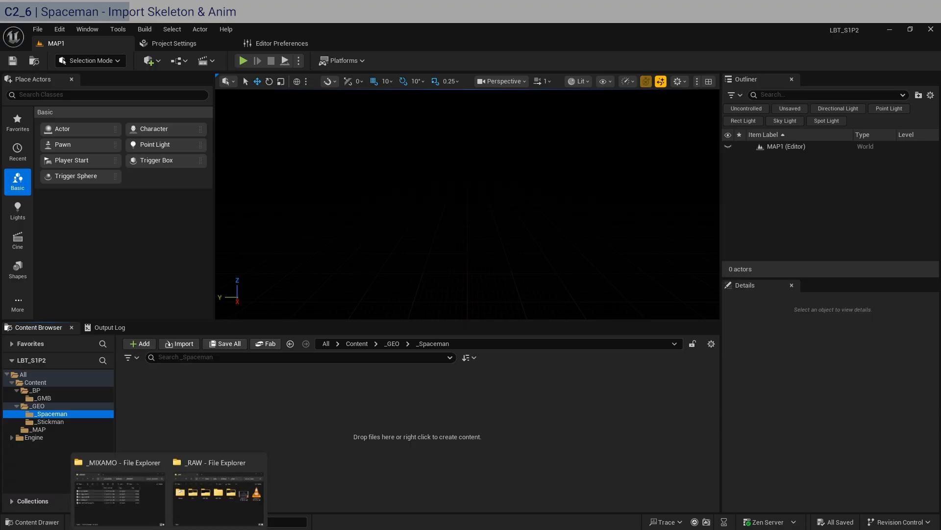
pyautogui.click(137, 497)
pyautogui.click(496, 152)
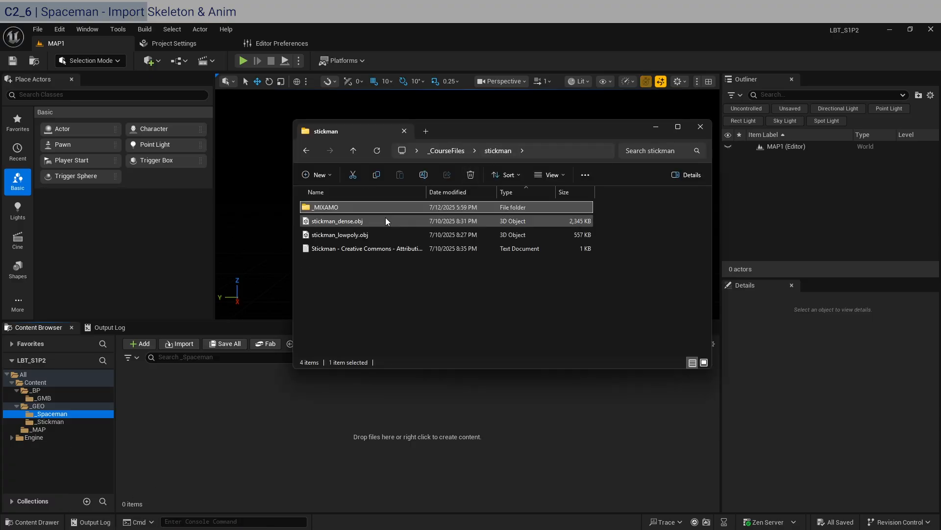
pyautogui.click(446, 151)
pyautogui.doubleClick(388, 206)
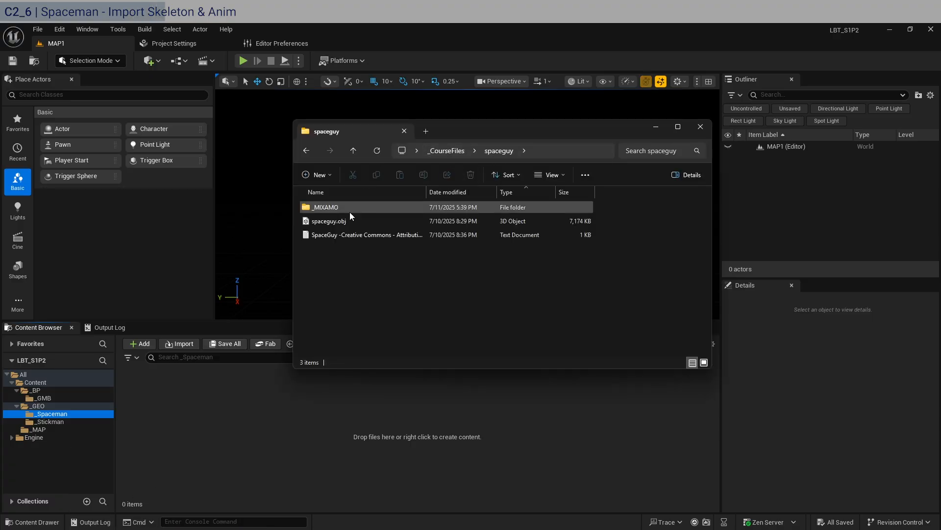
pyautogui.doubleClick(352, 207)
pyautogui.click(336, 276)
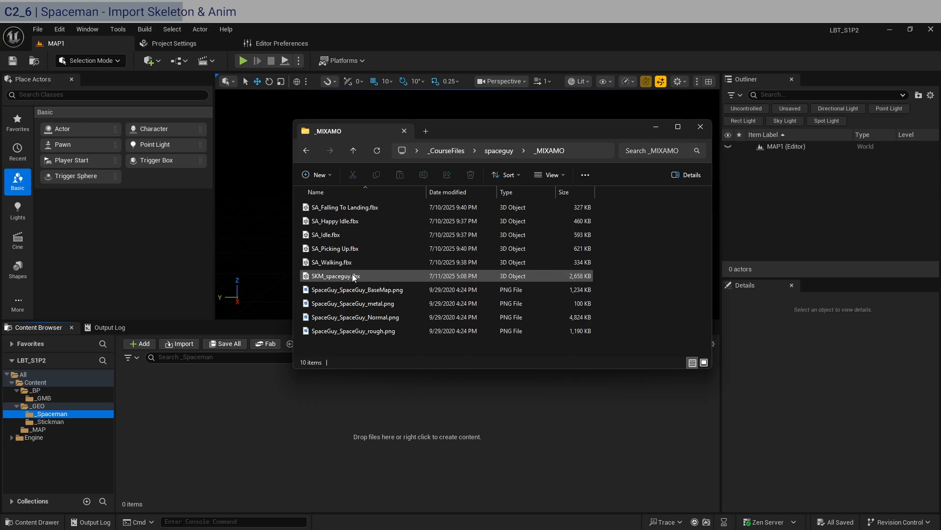
# Import SKM_spaceguy.fbx into the _Spaceman folder with Force All Mesh as Type set to Skeletal Mesh.
pyautogui.moveTo(328, 277); pyautogui.dragTo(269, 412)
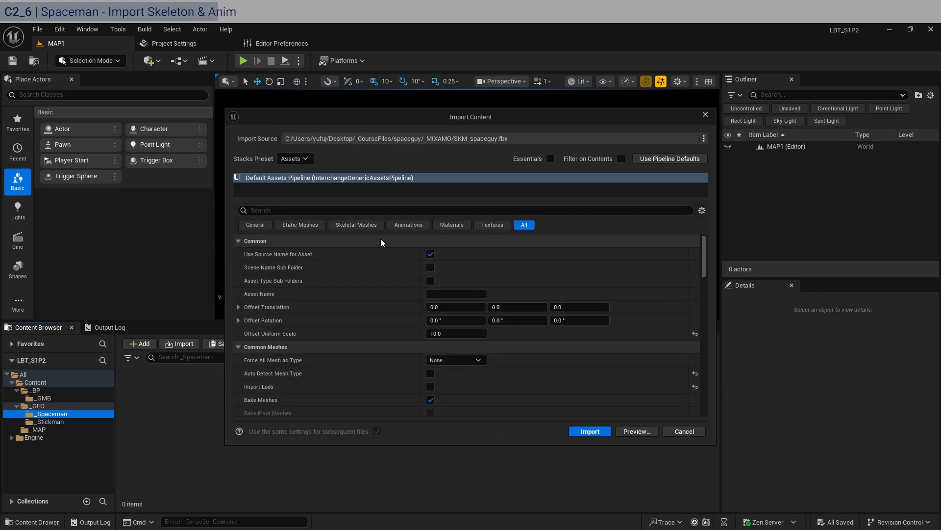
pyautogui.scroll(-3, 294, 313)
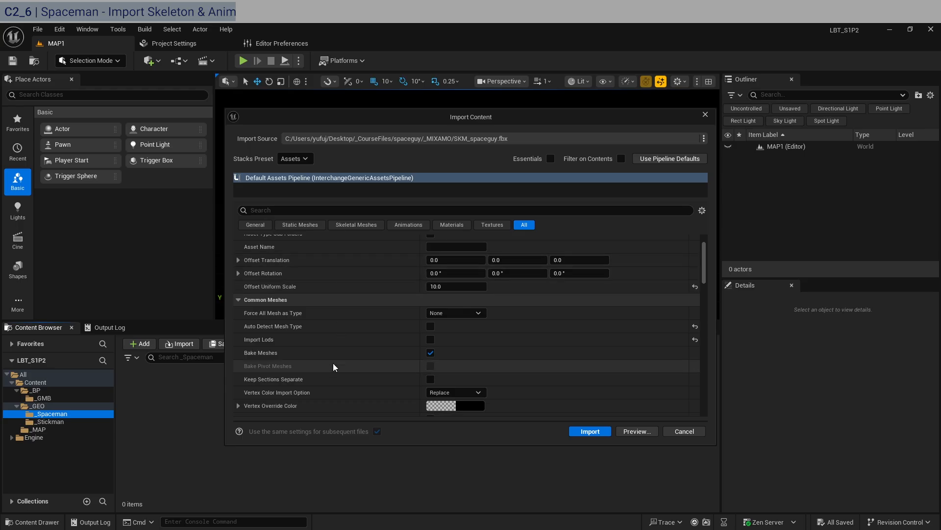
pyautogui.scroll(3, 343, 363)
pyautogui.scroll(-3, 370, 351)
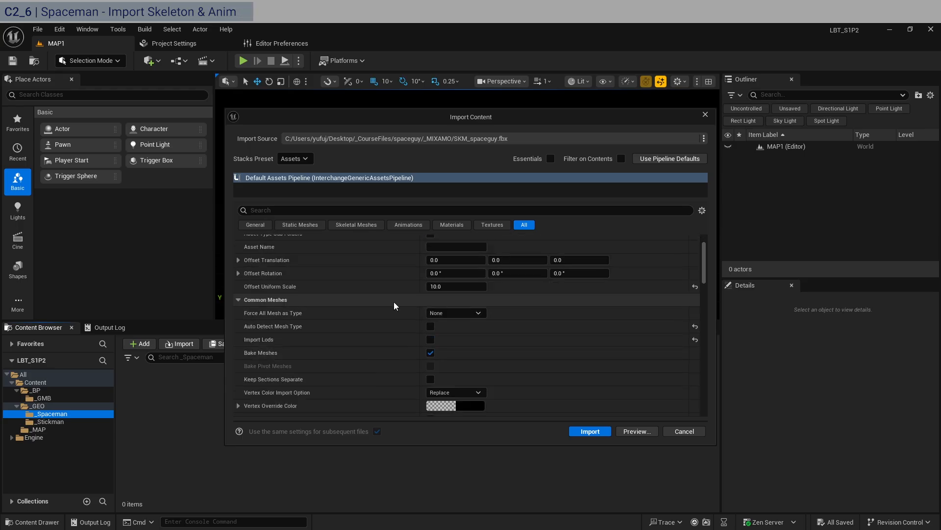
pyautogui.click(453, 313)
pyautogui.click(464, 343)
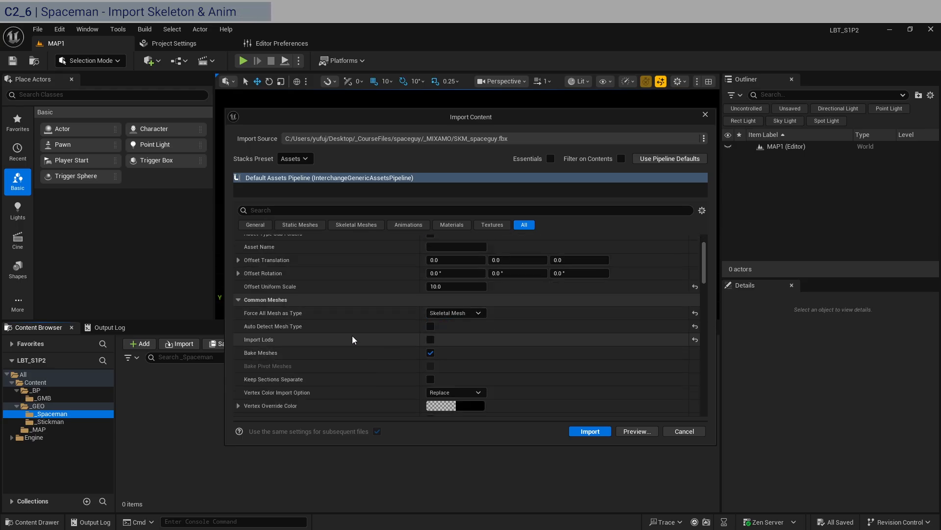
pyautogui.scroll(-10, 353, 336)
pyautogui.scroll(-12, 413, 332)
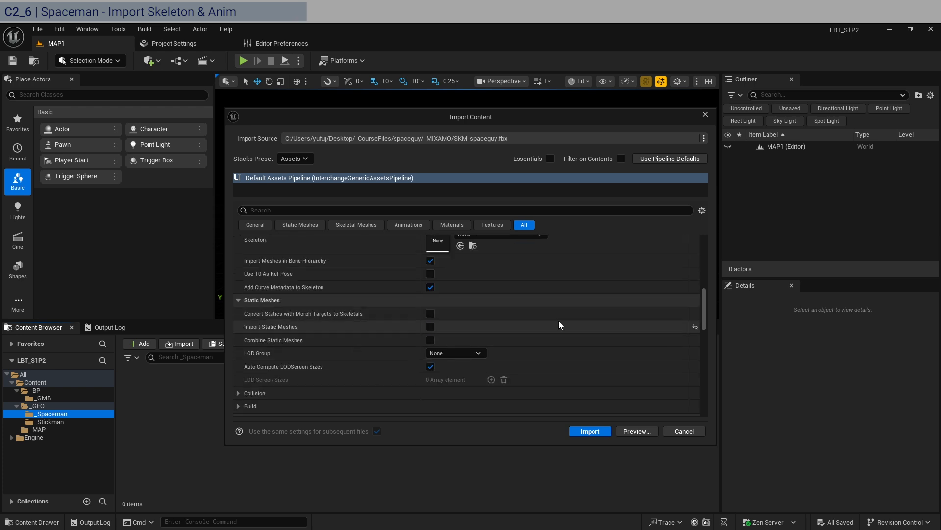
pyautogui.click(594, 433)
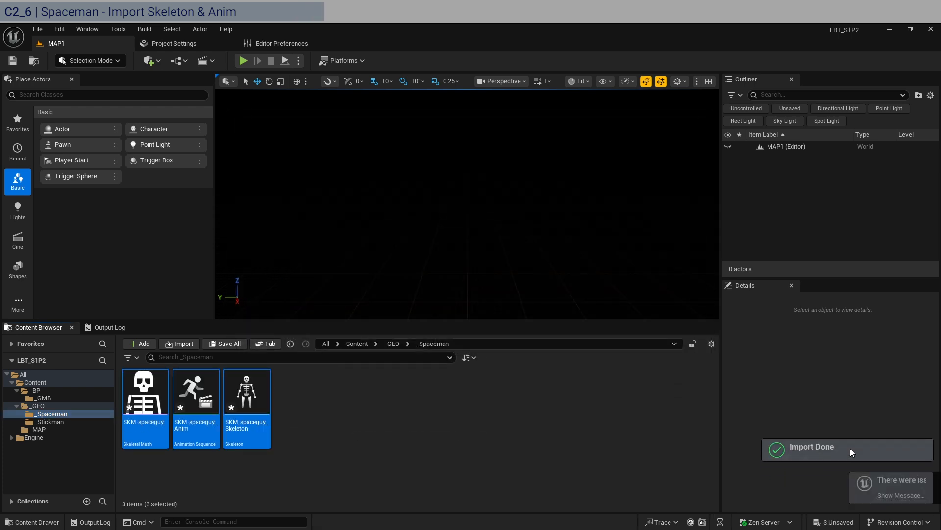
# Open the message log to read the import issues, then close it.
pyautogui.click(814, 495)
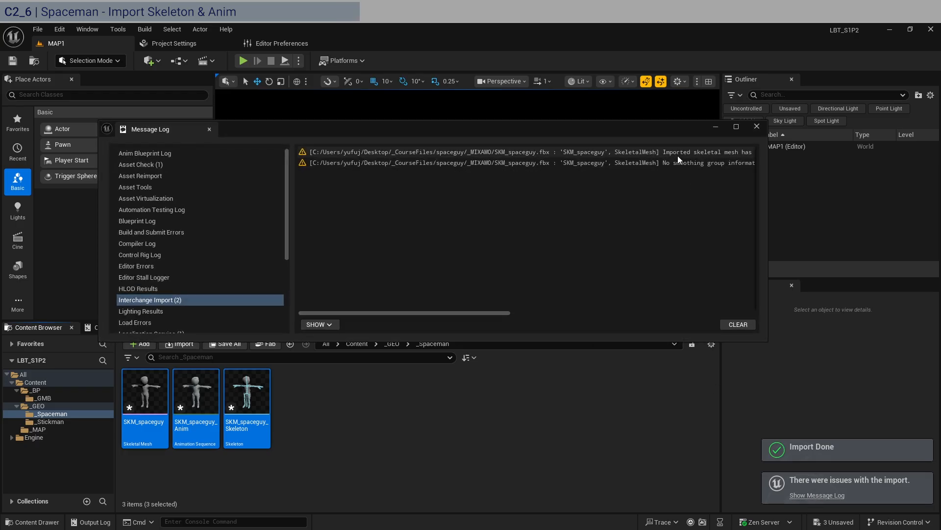
pyautogui.moveTo(502, 311); pyautogui.dragTo(750, 310)
pyautogui.click(757, 128)
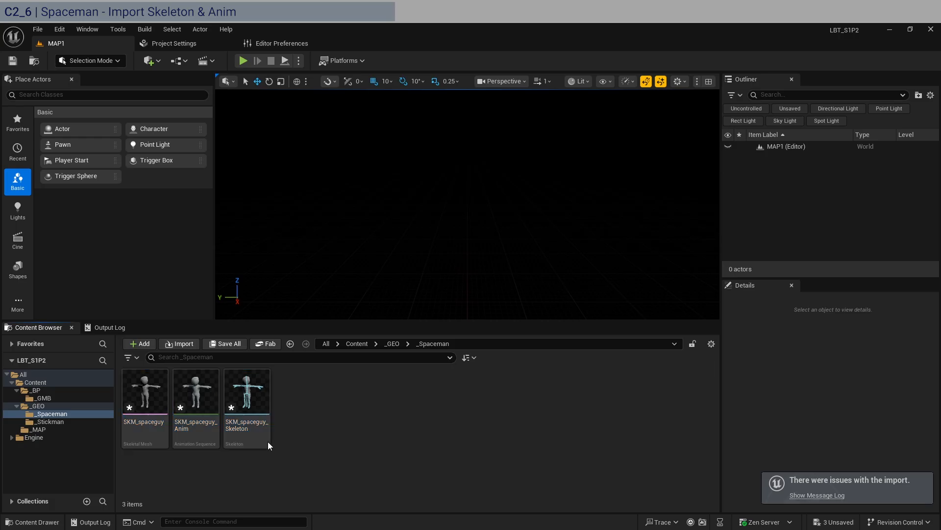
# Delete the imported SKM_spaceguy animation, skeletal mesh and skeleton from the _Spaceman folder.
pyautogui.click(193, 434)
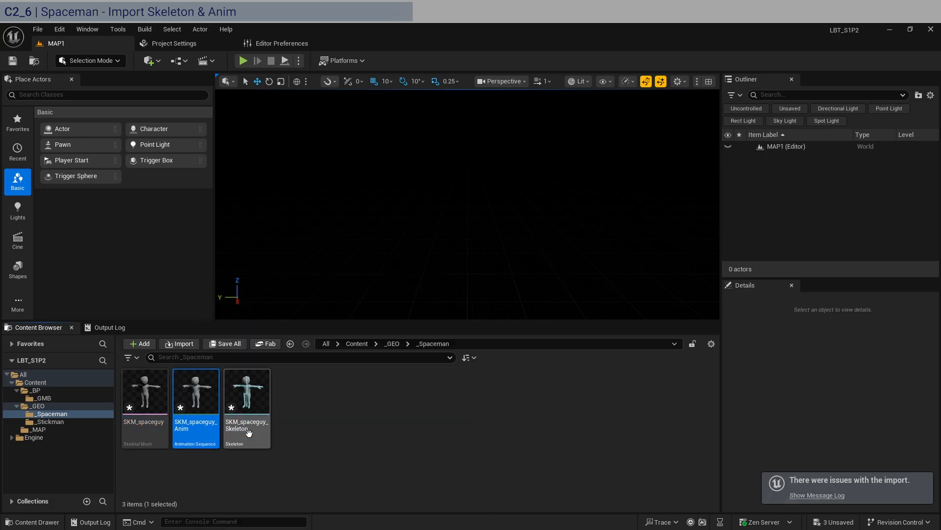
pyautogui.press('Delete')
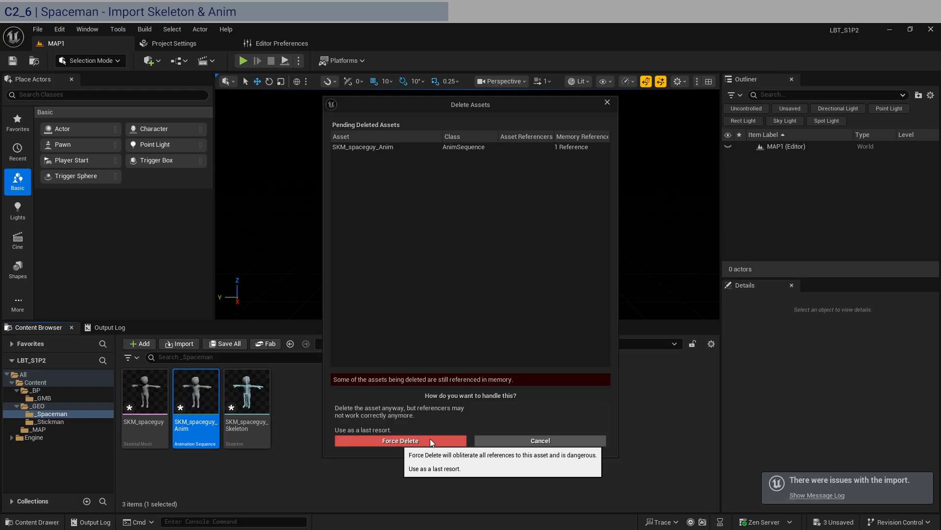
pyautogui.click(517, 441)
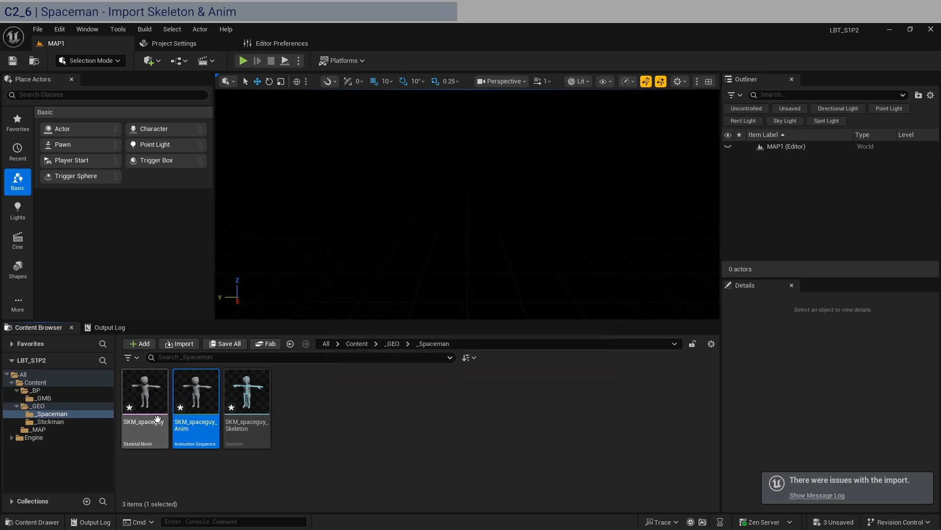
pyautogui.keyDown('shift'); pyautogui.click(265, 412); pyautogui.keyUp('shift')
pyautogui.press('Delete')
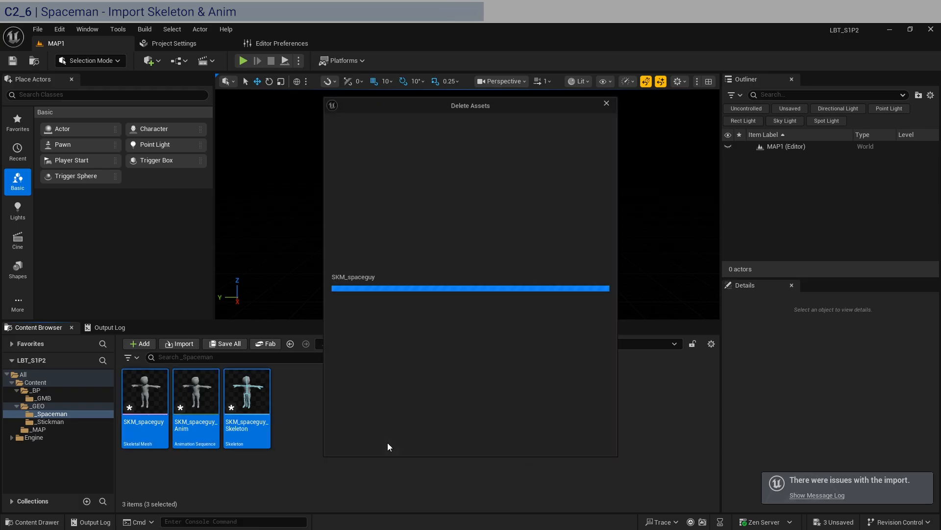
pyautogui.click(413, 441)
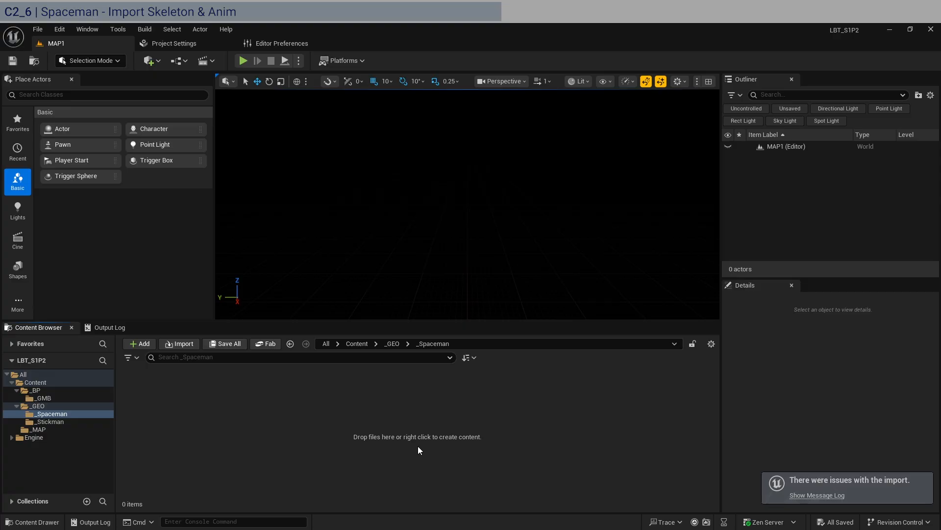
# Reimport SKM_spaceguy.fbx as a Skeletal Mesh with Import Animations turned off.
pyautogui.click(121, 486)
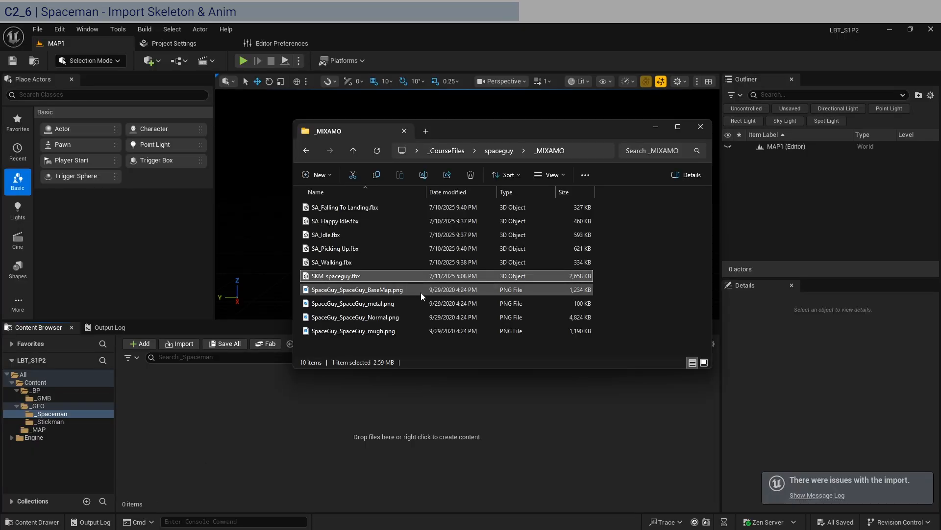
pyautogui.moveTo(220, 446); pyautogui.dragTo(290, 434)
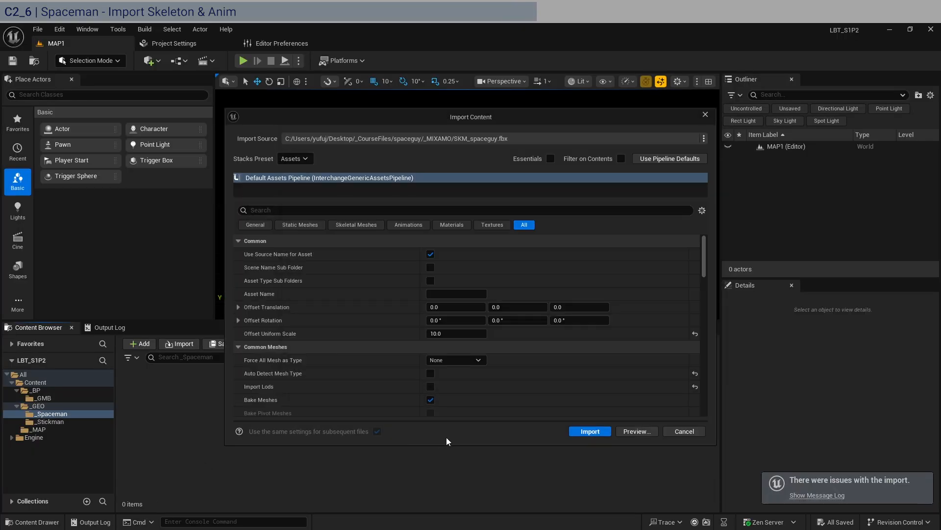
pyautogui.click(449, 360)
pyautogui.click(453, 387)
pyautogui.scroll(-10, 364, 363)
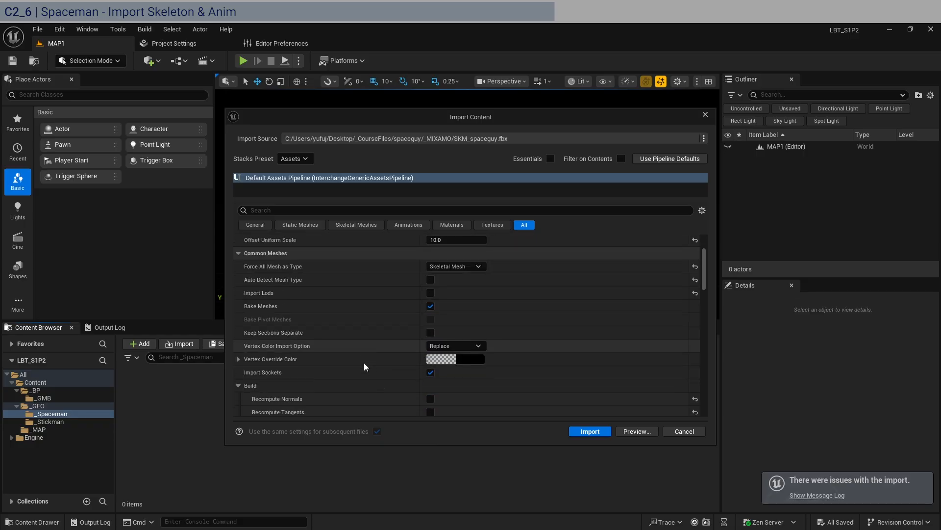
pyautogui.scroll(-10, 364, 363)
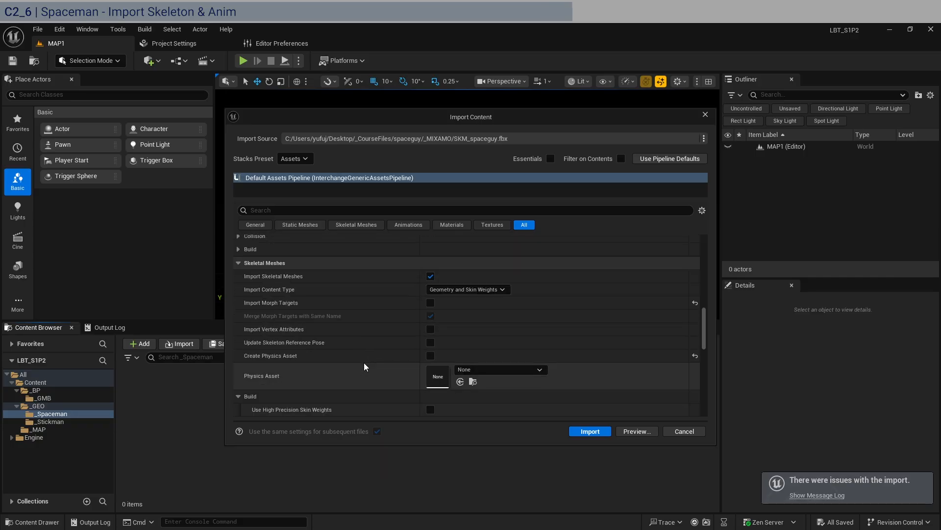
pyautogui.scroll(-5, 296, 345)
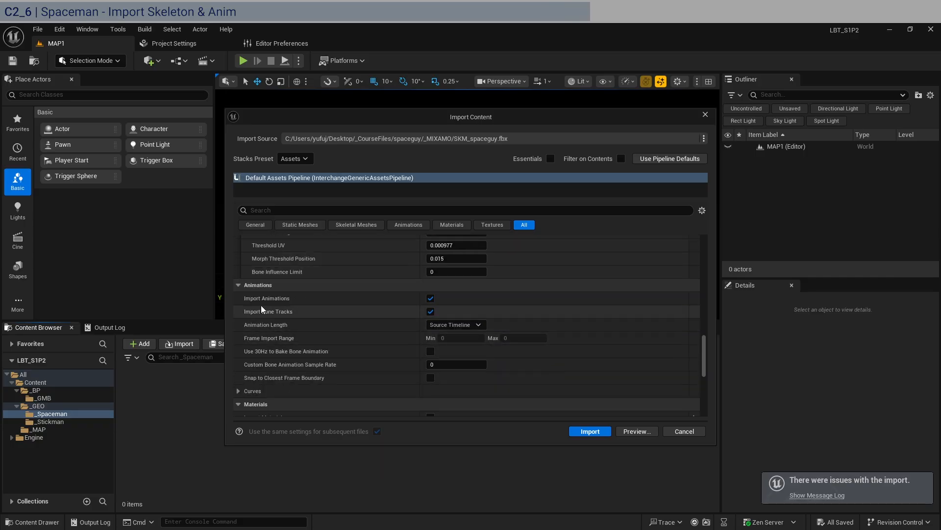
pyautogui.click(430, 298)
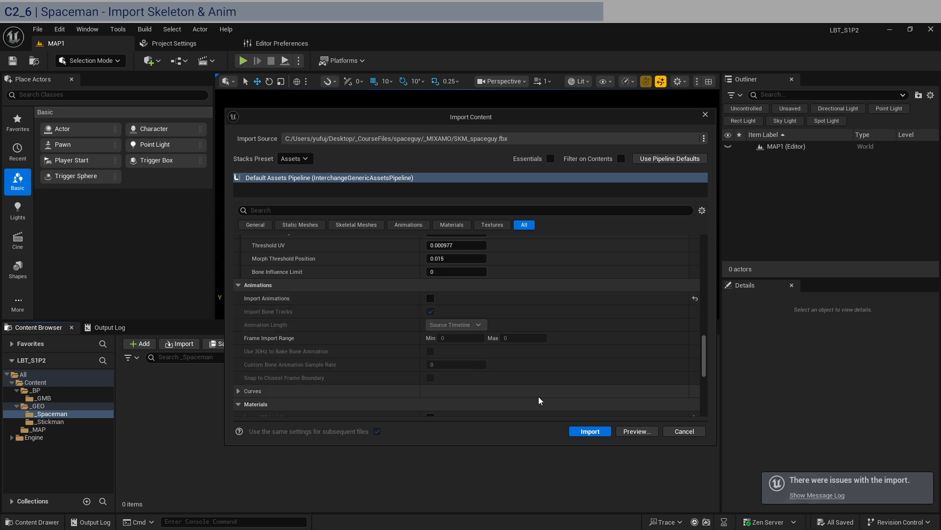
pyautogui.click(602, 433)
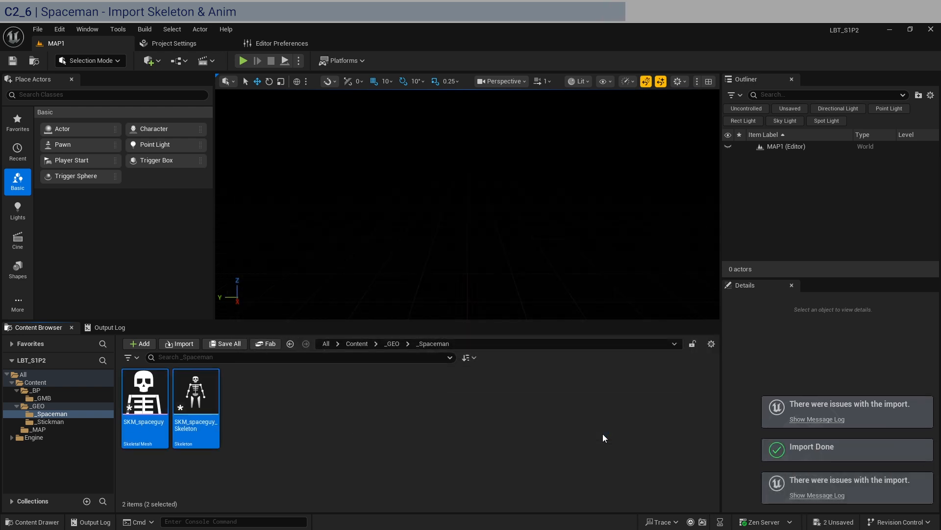
# Clear the import message log, close it and save all assets.
pyautogui.click(829, 496)
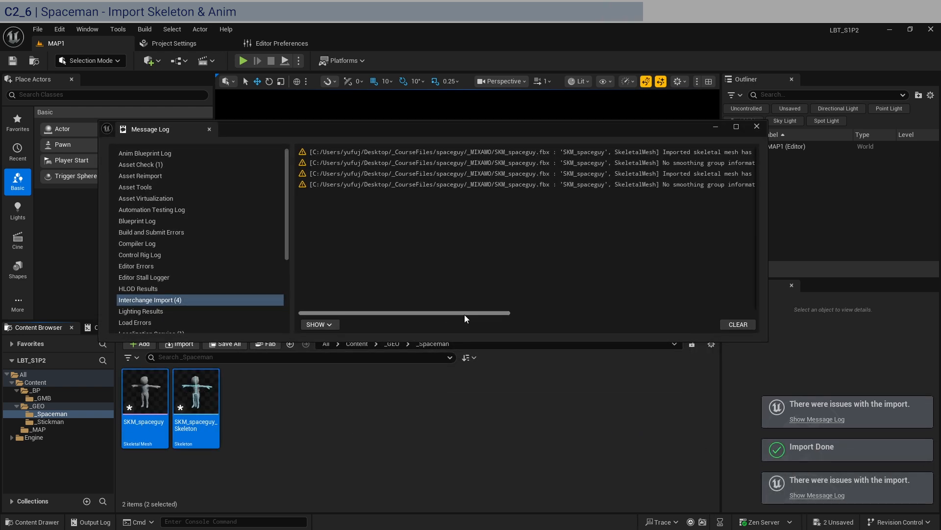
pyautogui.moveTo(467, 314); pyautogui.dragTo(602, 314)
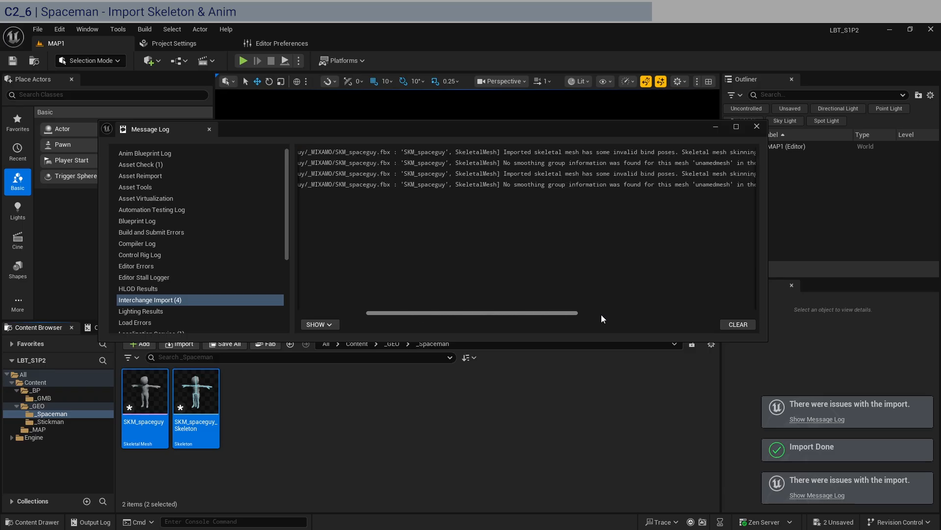
pyautogui.click(746, 322)
pyautogui.click(757, 126)
pyautogui.click(496, 399)
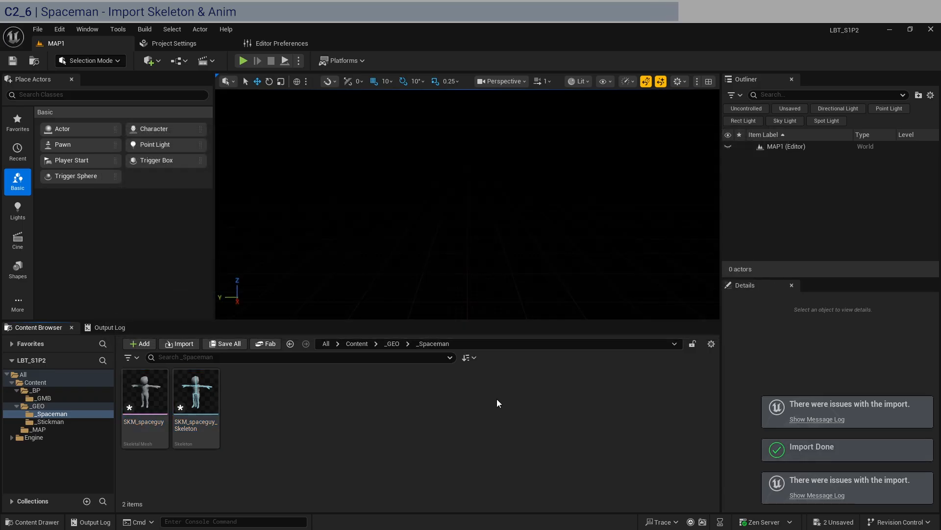
pyautogui.hotkey('ctrl', 'shift', 's')
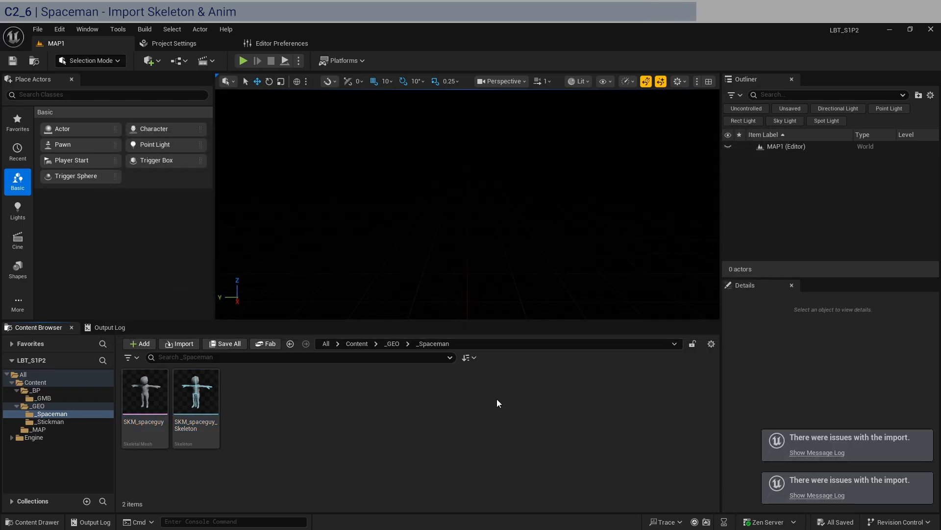
# Import the five SA_ Mixamo animation files into the _Spaceman folder and save all assets.
pyautogui.click(145, 489)
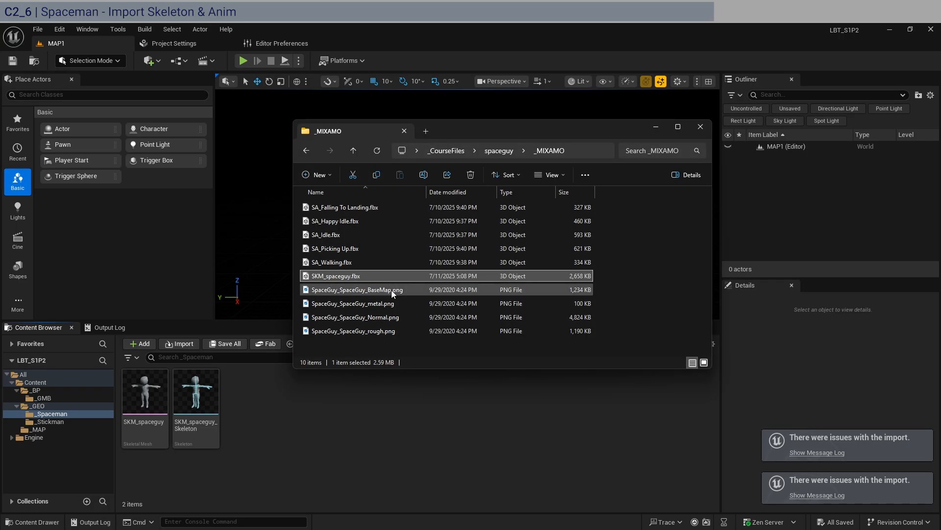
pyautogui.click(364, 263)
pyautogui.keyDown('shift'); pyautogui.click(360, 211); pyautogui.keyUp('shift')
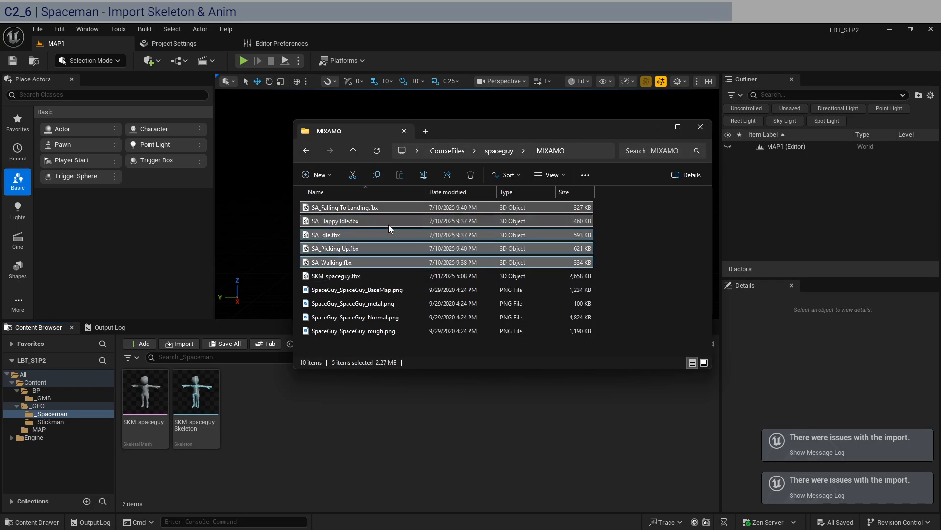
pyautogui.moveTo(388, 224); pyautogui.dragTo(323, 453)
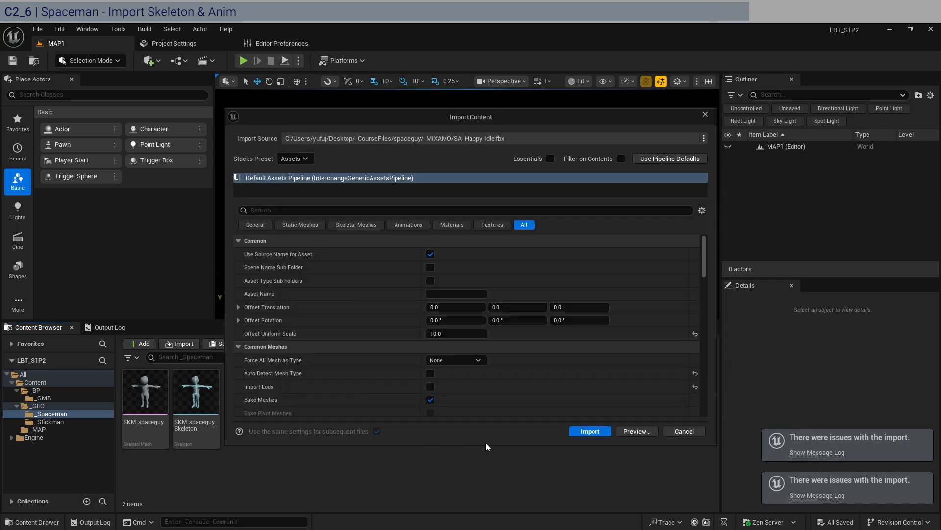
pyautogui.scroll(-10, 301, 337)
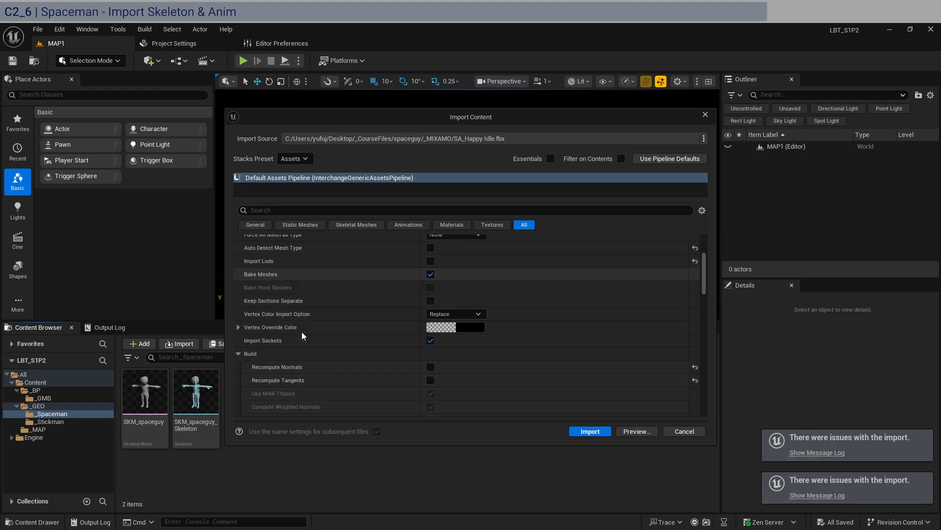
pyautogui.click(589, 431)
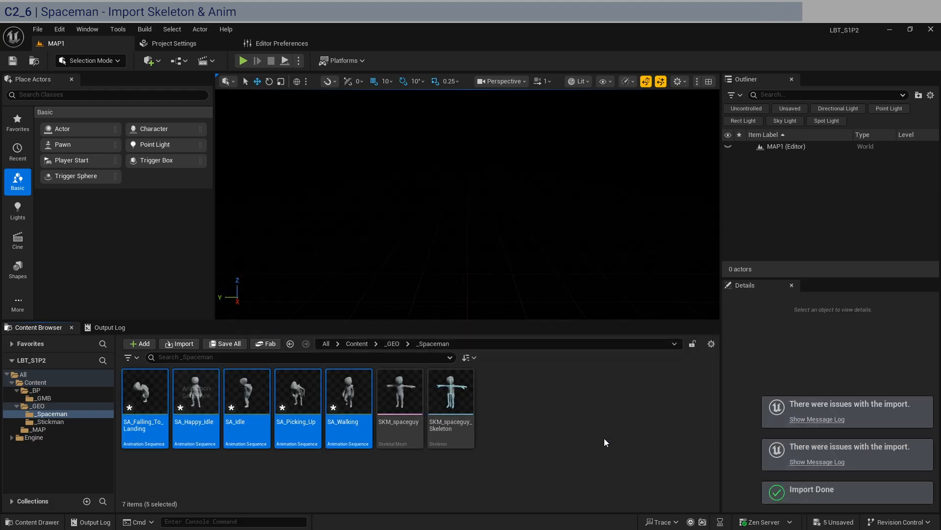
pyautogui.click(569, 439)
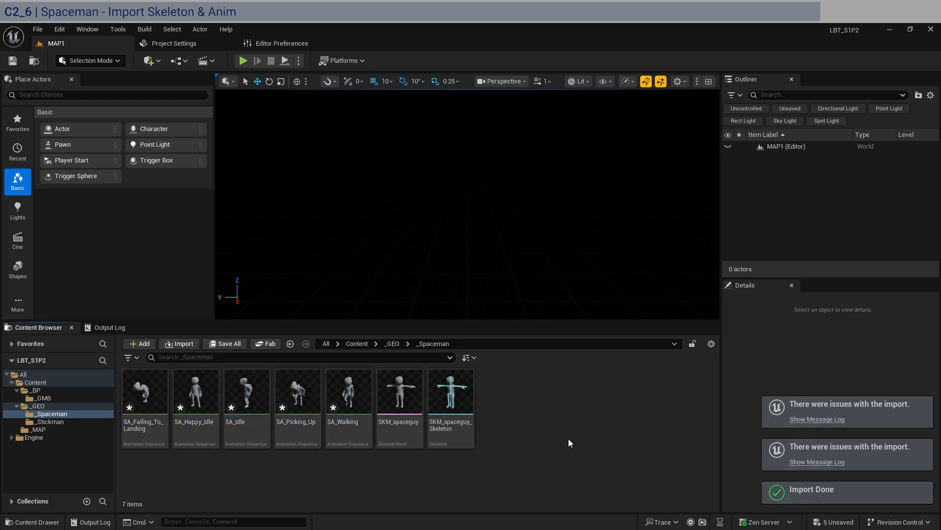
pyautogui.hotkey('ctrl', 'shift', 's')
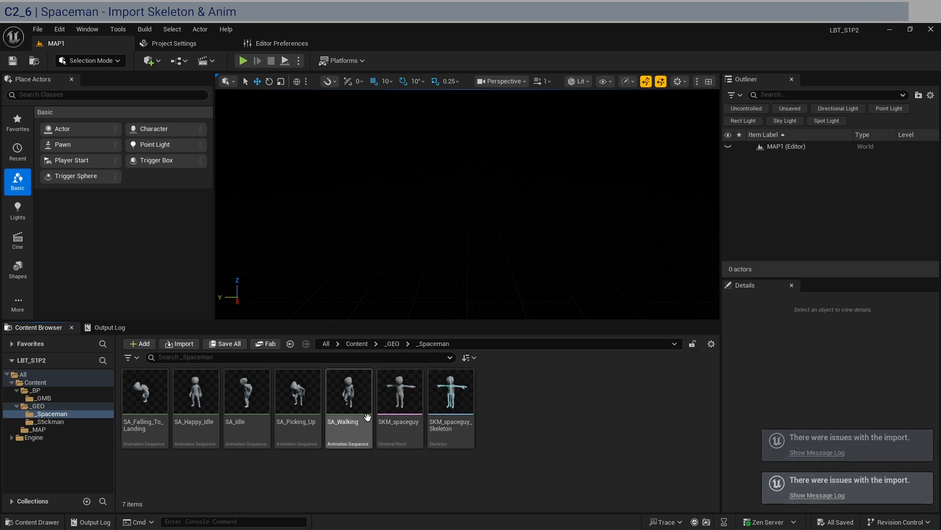
# Create a new folder named _MAT in the Content folder.
pyautogui.click(46, 383)
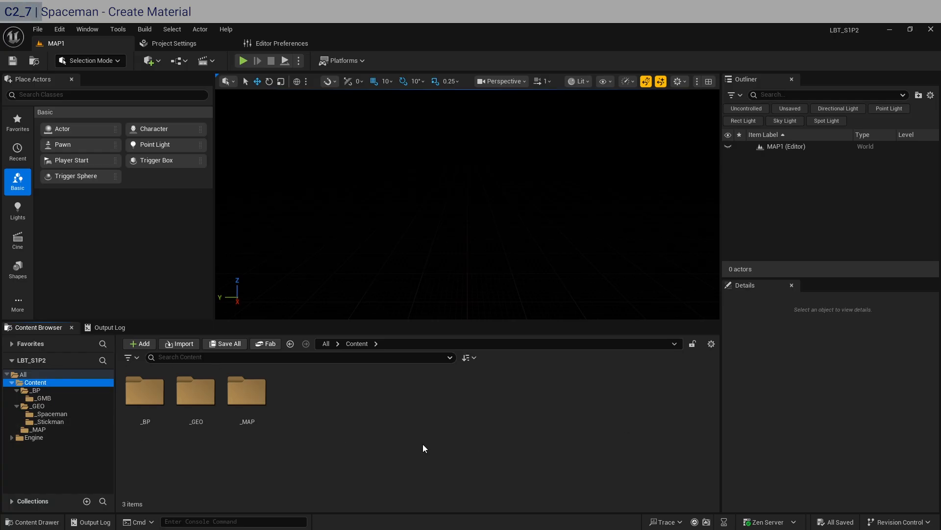
pyautogui.hotkey('ctrl', 'shift', 'n')
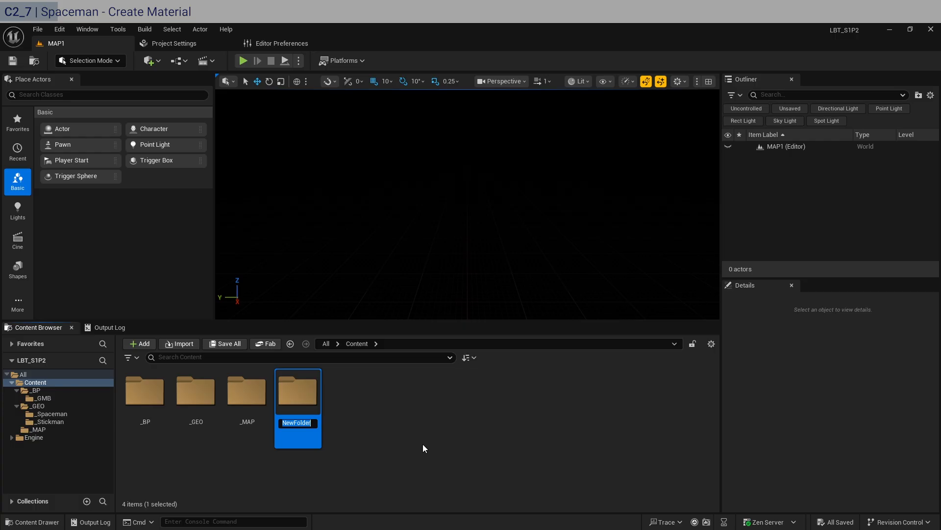
pyautogui.write('_MAT')
pyautogui.press('Return')
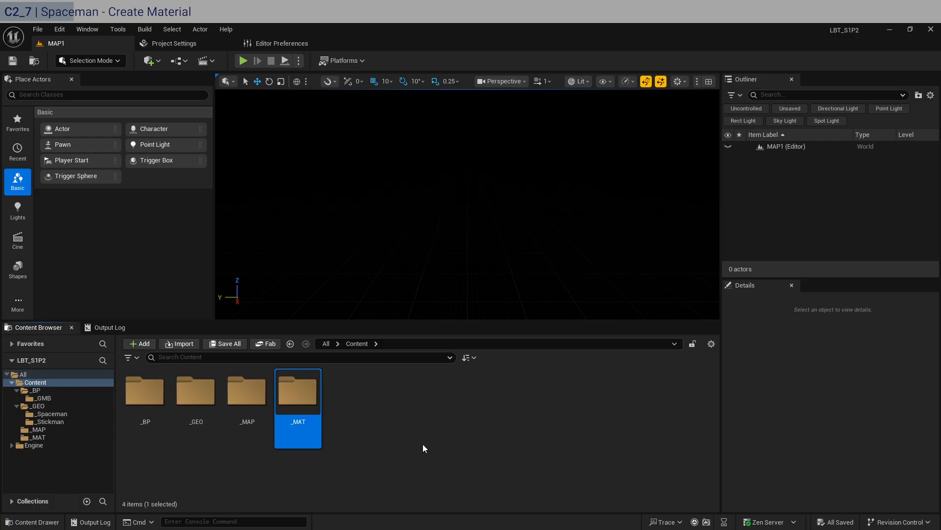
# Open the _MAT folder and create a _Spaceman subfolder inside it.
pyautogui.press('Return')
pyautogui.hotkey('ctrl', 'shift', 'n')
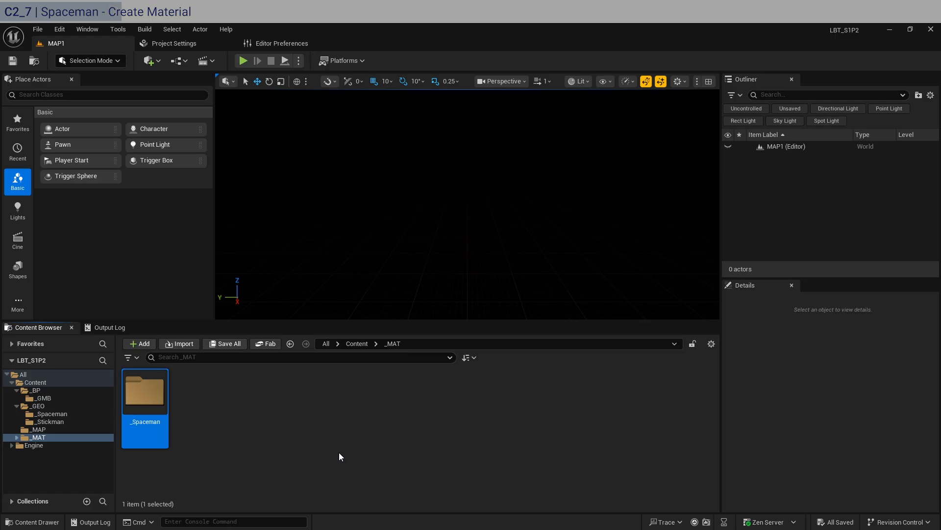
pyautogui.click(339, 452)
pyautogui.hotkey('ctrl', 'shift', 'n')
pyautogui.press('Return')
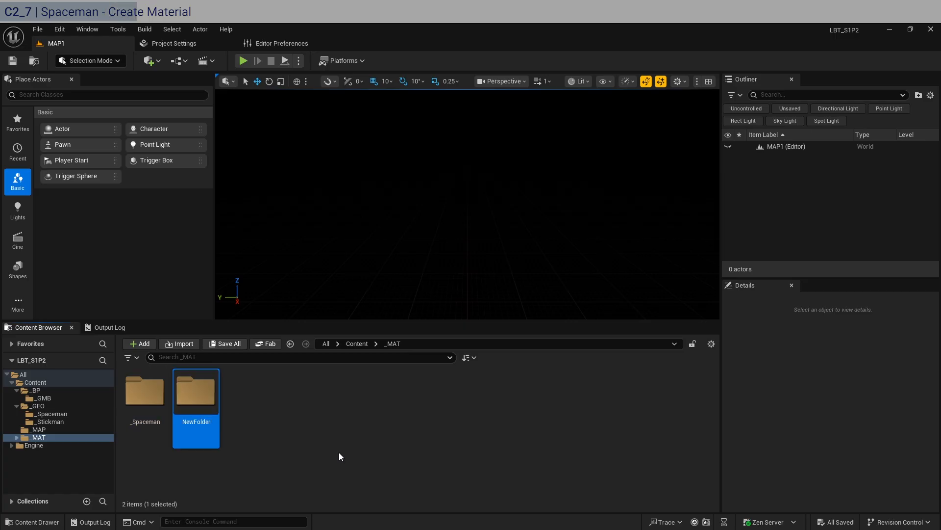
pyautogui.press('Delete')
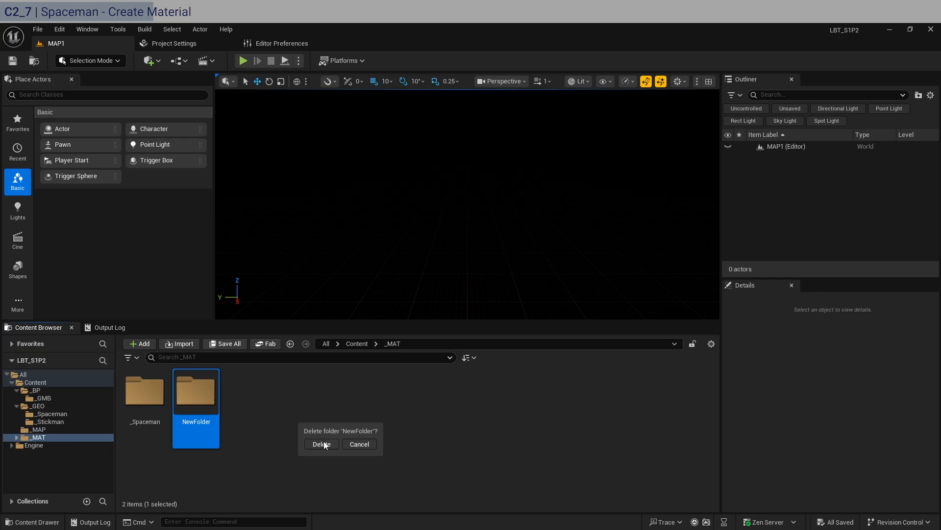
pyautogui.click(322, 444)
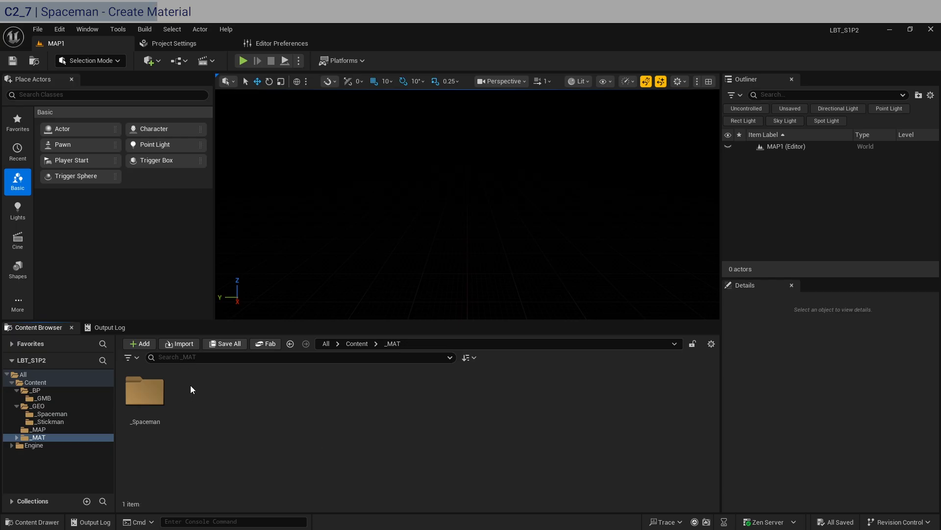
# Import the four SpaceGuy PNG textures from the _MIXAMO folder into _MAT/_Spaceman and save all assets.
pyautogui.doubleClick(145, 392)
pyautogui.click(140, 492)
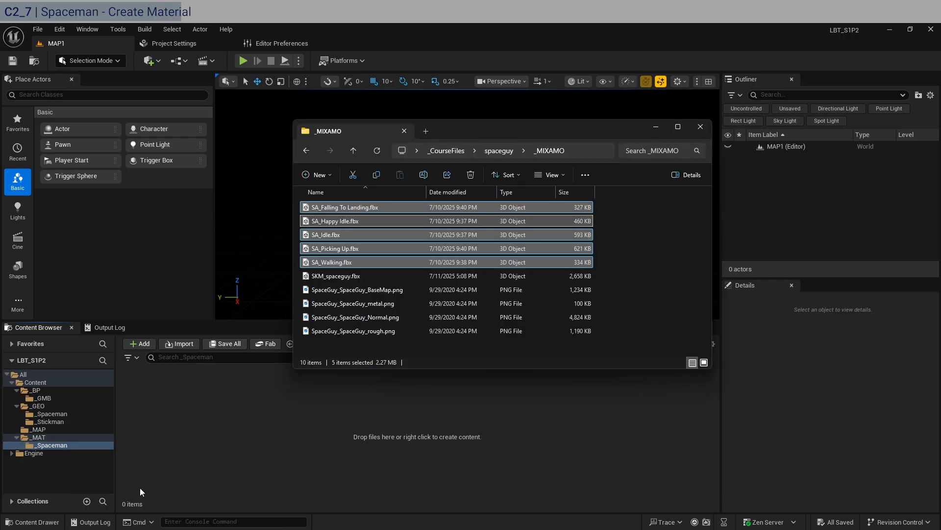
pyautogui.click(388, 291)
pyautogui.keyDown('shift'); pyautogui.click(388, 333); pyautogui.keyUp('shift')
pyautogui.moveTo(416, 301); pyautogui.dragTo(264, 446)
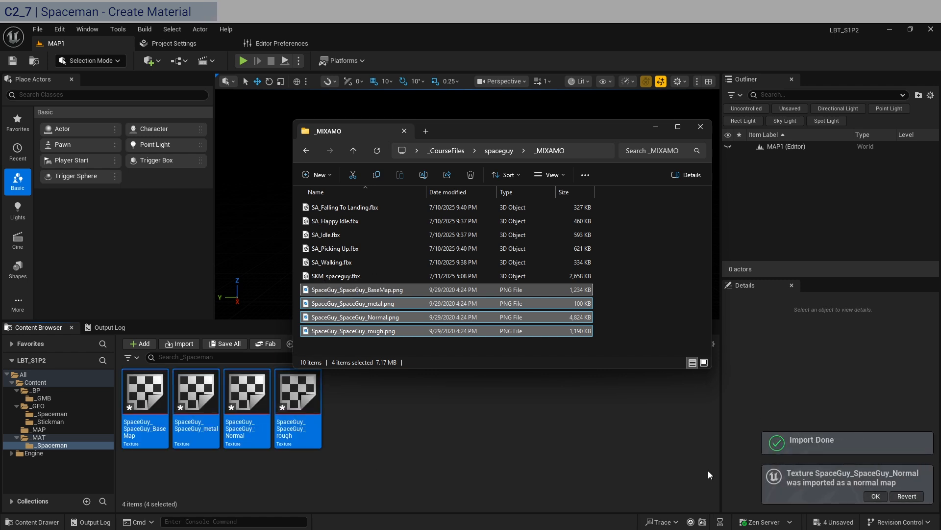
pyautogui.click(440, 458)
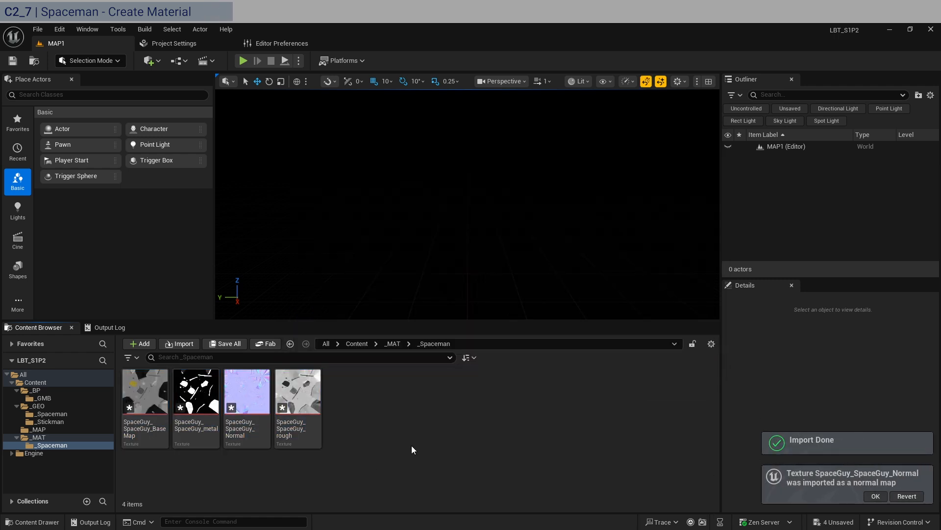
pyautogui.hotkey('ctrl', 'shift', 's')
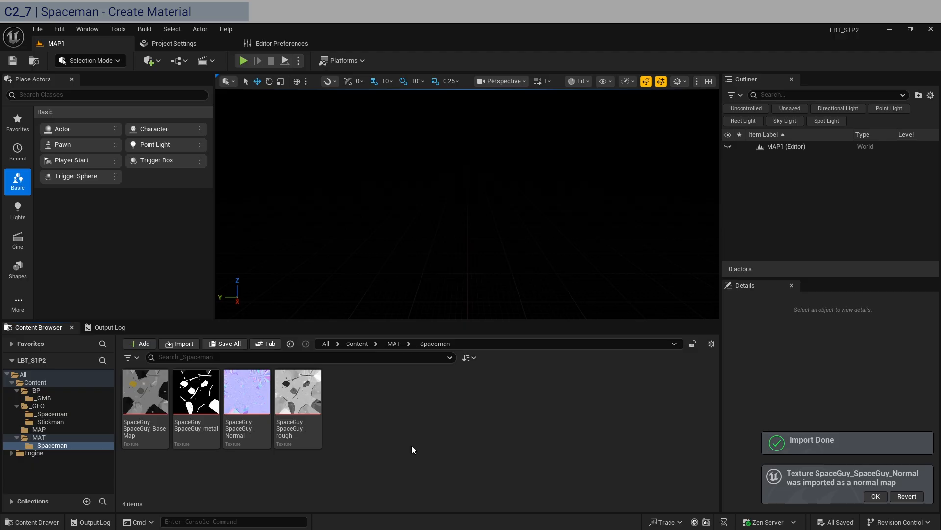
# Create a new material named M_Spaceman1 in the _MAT/_Spaceman folder and open it.
pyautogui.rightClick(356, 418)
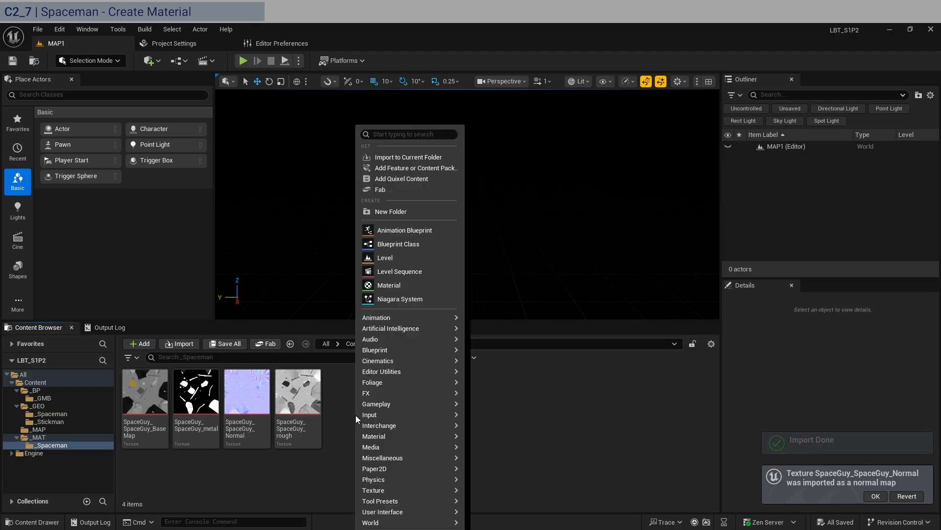
pyautogui.click(399, 284)
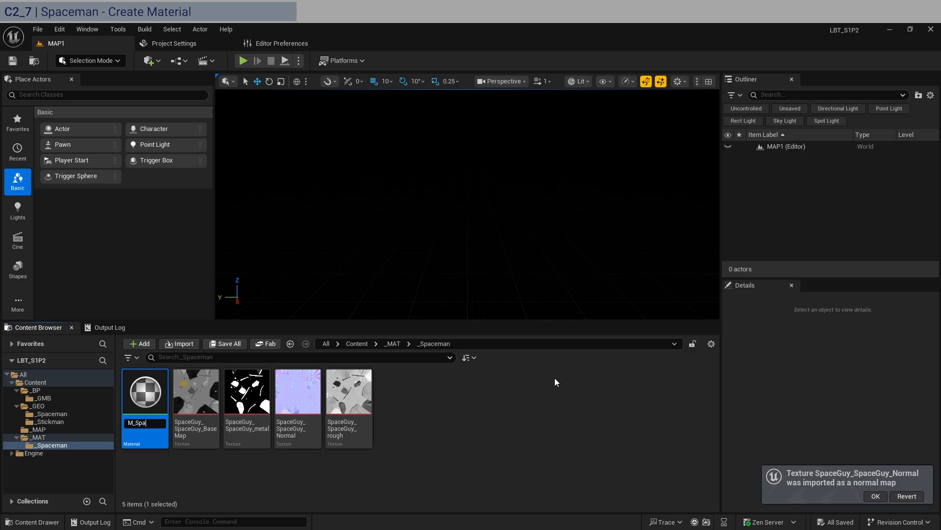
pyautogui.press('Return')
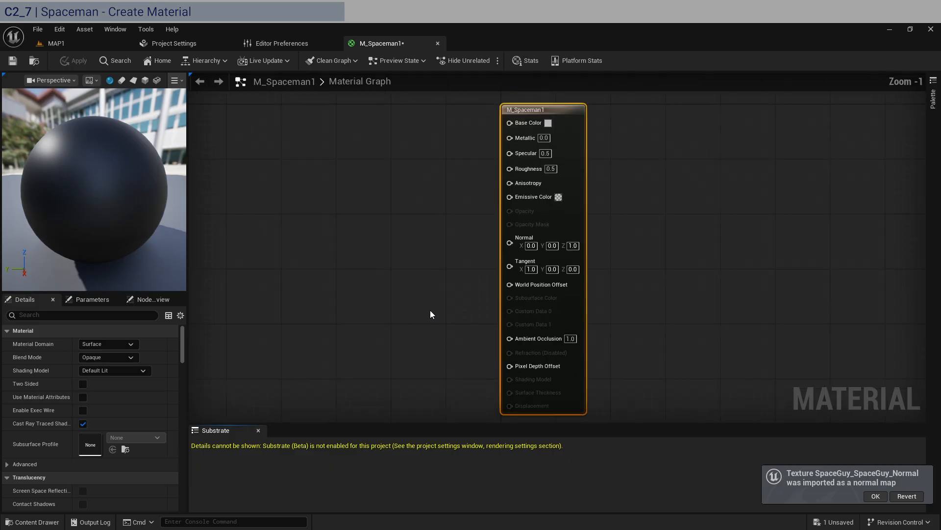
# Add four Texture Sample nodes to the material graph and arrange them beside the material output node.
pyautogui.scroll(-1, 431, 310)
pyautogui.moveTo(342, 272); pyautogui.dragTo(489, 265, button='right')
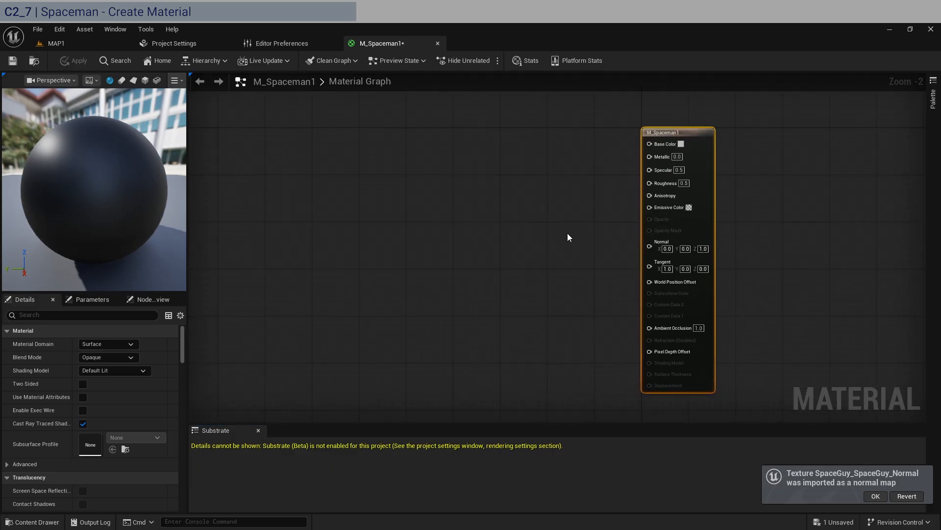
pyautogui.click(409, 188)
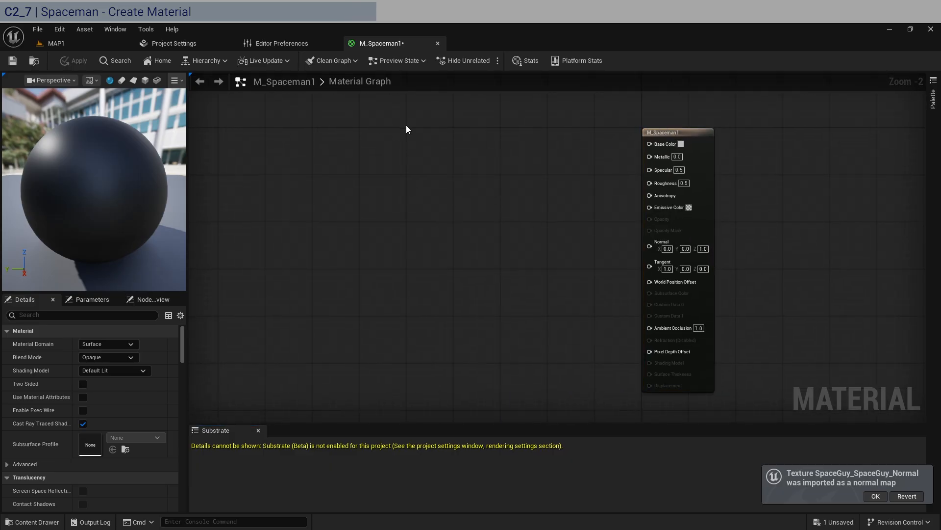
pyautogui.click(367, 120)
pyautogui.moveTo(483, 287); pyautogui.dragTo(484, 238, button='right')
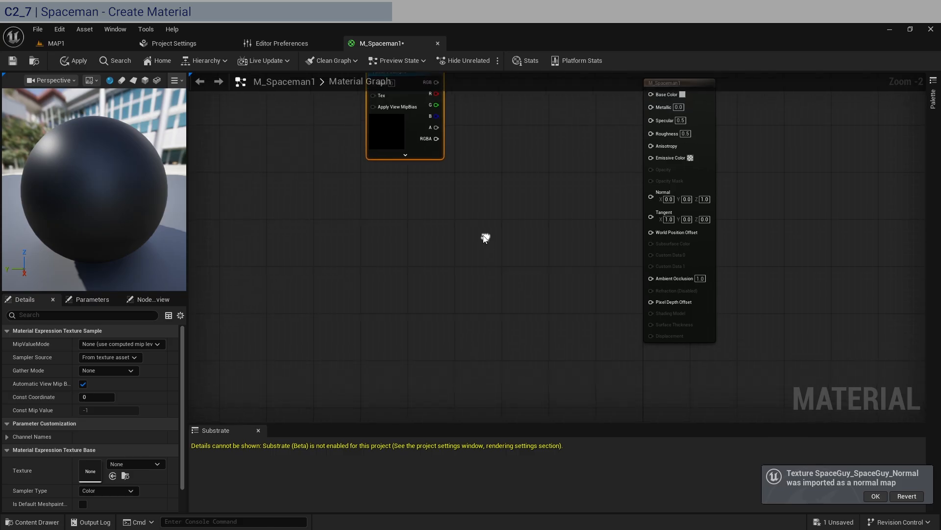
pyautogui.click(363, 193)
pyautogui.click(369, 323)
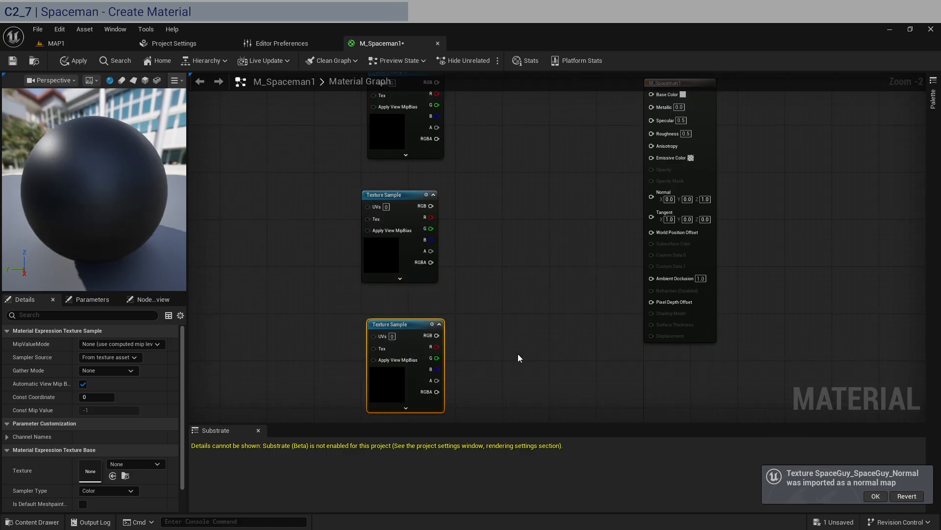
pyautogui.click(516, 350)
pyautogui.moveTo(401, 136); pyautogui.dragTo(394, 209, button='right')
pyautogui.click(394, 209)
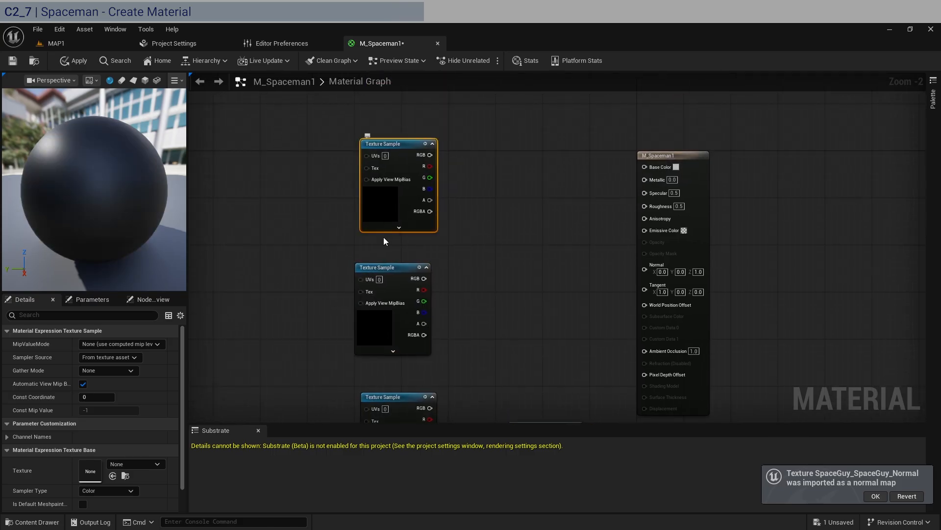
# Assign the SpaceGuy_SpaceGuy_BaseMap texture to the first Texture Sample and connect its RGB to Base Color.
pyautogui.click(131, 463)
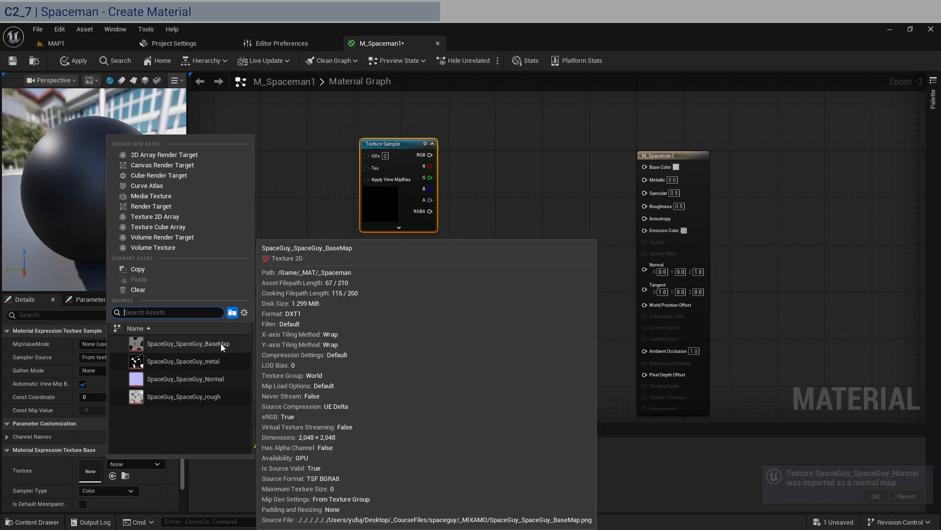
pyautogui.click(209, 342)
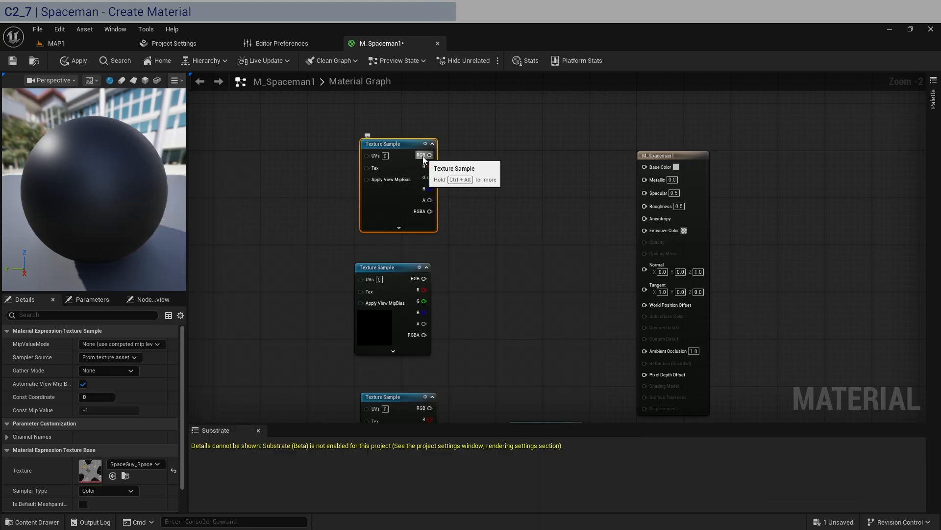
pyautogui.moveTo(430, 154); pyautogui.dragTo(644, 166)
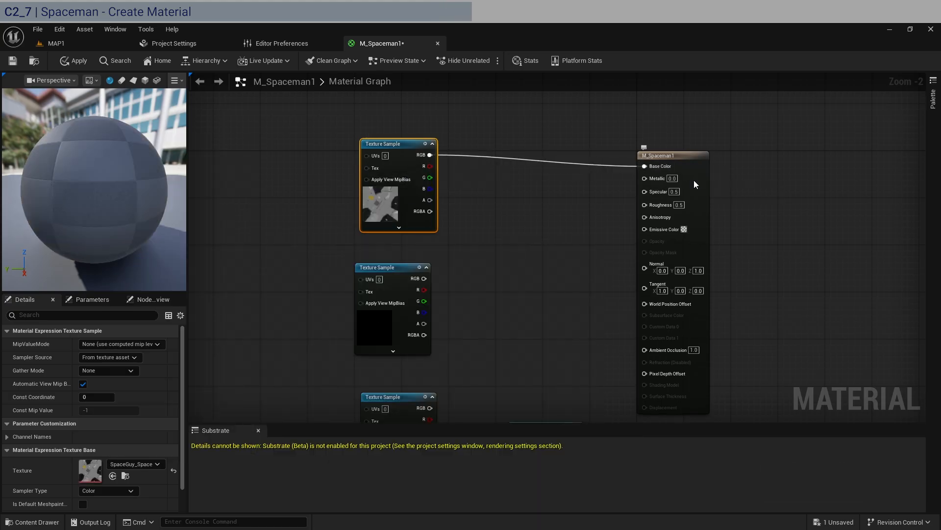
pyautogui.moveTo(692, 187); pyautogui.dragTo(697, 181)
# Assign the SpaceGuy_SpaceGuy_metal texture to the second Texture Sample and connect its RGB to Metallic.
pyautogui.click(363, 340)
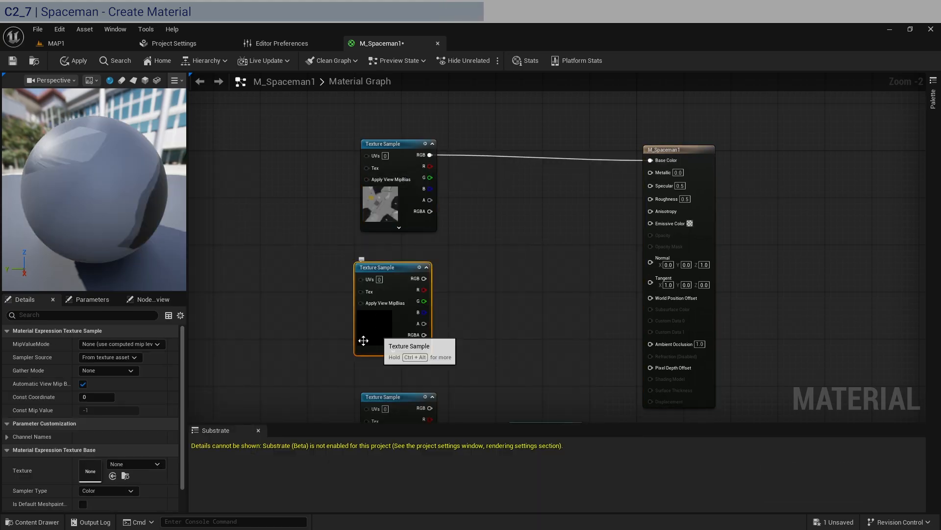
pyautogui.click(136, 463)
pyautogui.click(199, 368)
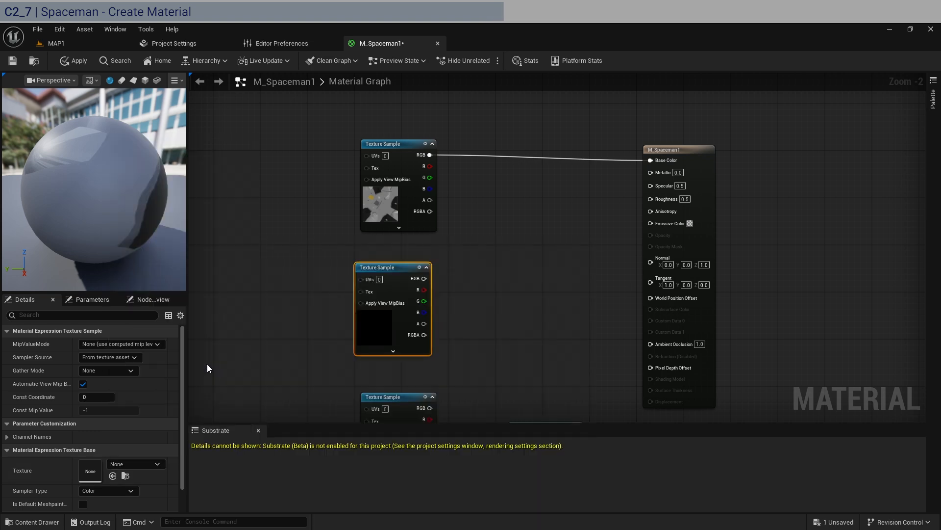
pyautogui.moveTo(425, 279); pyautogui.dragTo(650, 172)
pyautogui.moveTo(387, 273); pyautogui.dragTo(394, 255)
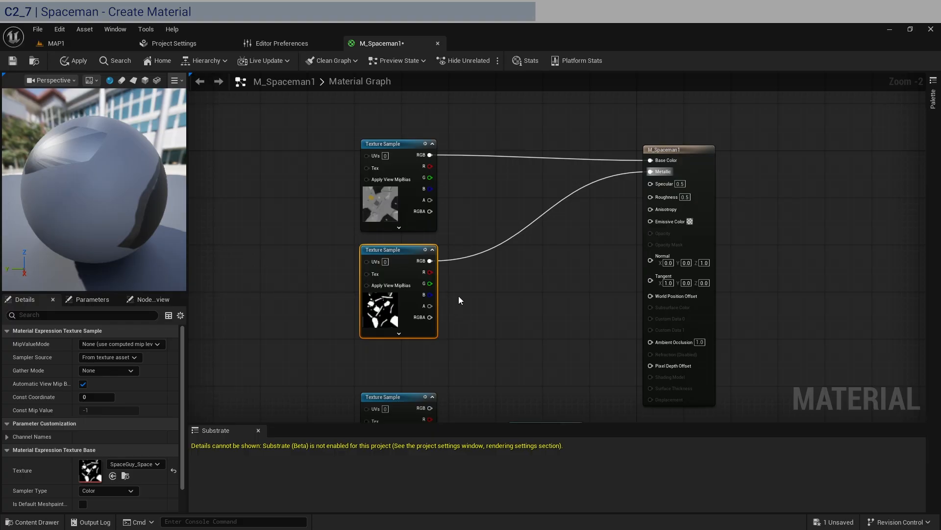
# Assign the SpaceGuy_SpaceGuy_rough texture to the third Texture Sample and connect its RGB to Roughness.
pyautogui.moveTo(458, 295); pyautogui.dragTo(449, 236, button='right')
pyautogui.moveTo(365, 340); pyautogui.dragTo(369, 302)
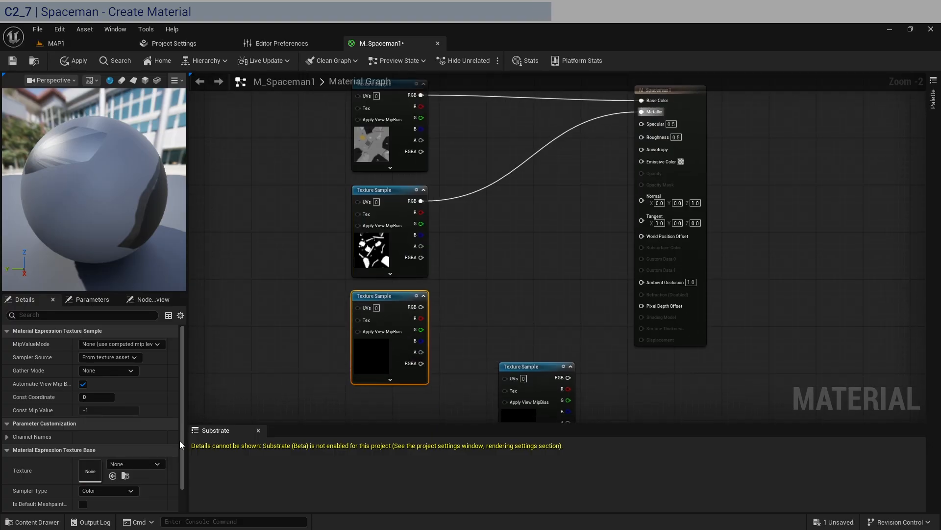
pyautogui.click(156, 464)
pyautogui.click(198, 399)
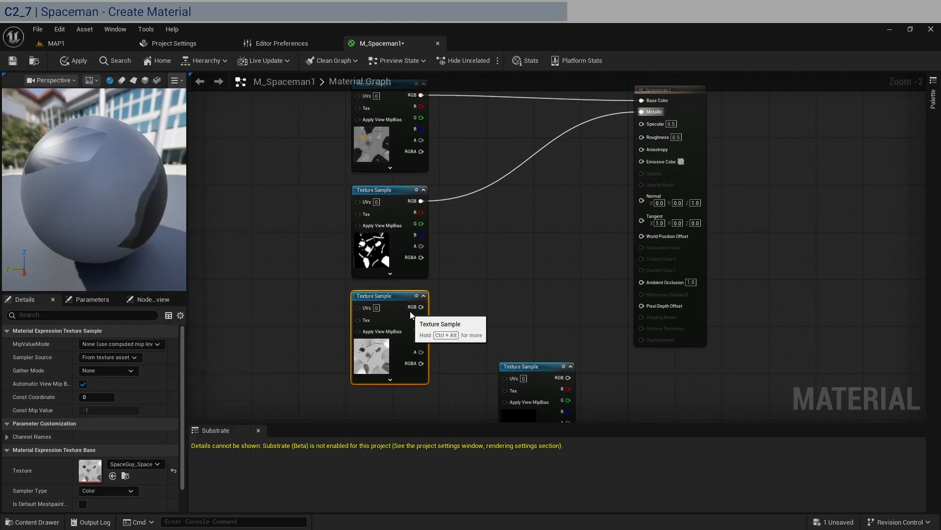
pyautogui.moveTo(421, 307); pyautogui.dragTo(643, 136)
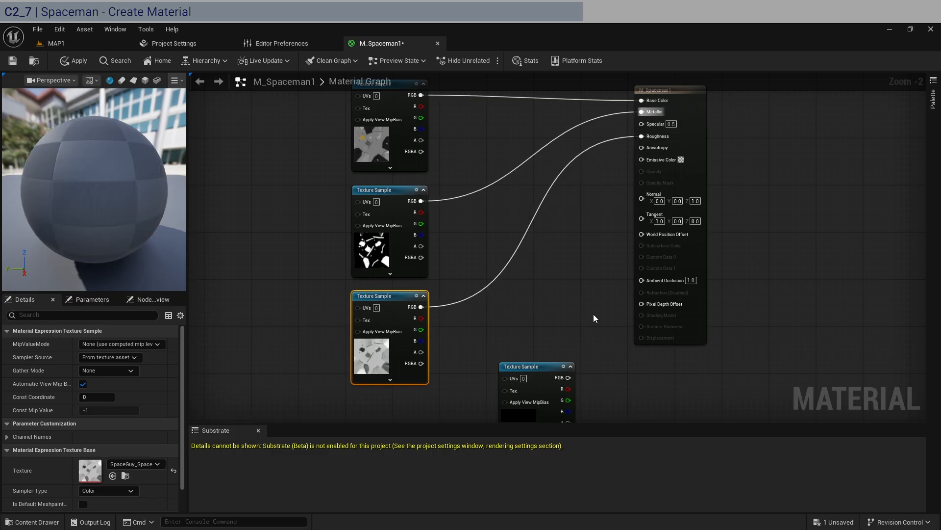
# Assign the SpaceGuy_SpaceGuy_Normal texture to the fourth Texture Sample and connect its RGB to Normal.
pyautogui.moveTo(530, 378); pyautogui.dragTo(483, 330)
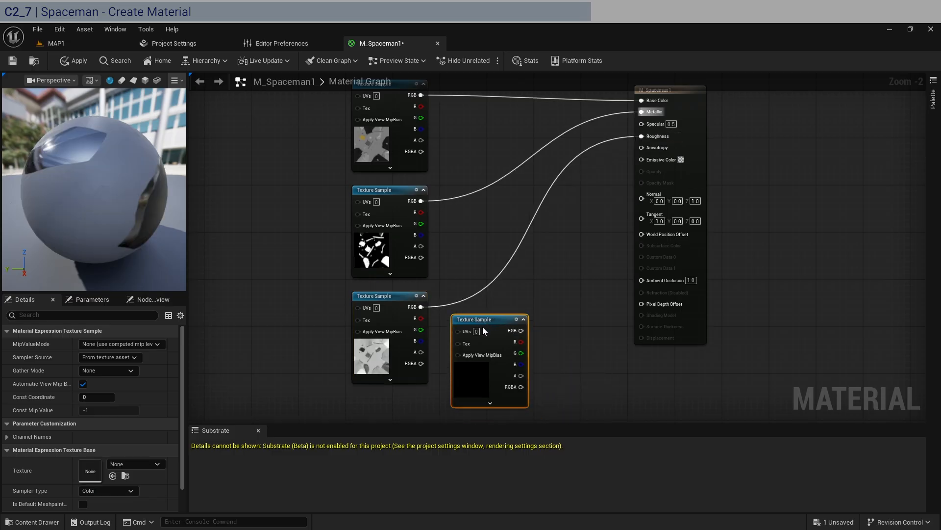
pyautogui.click(135, 463)
pyautogui.click(198, 378)
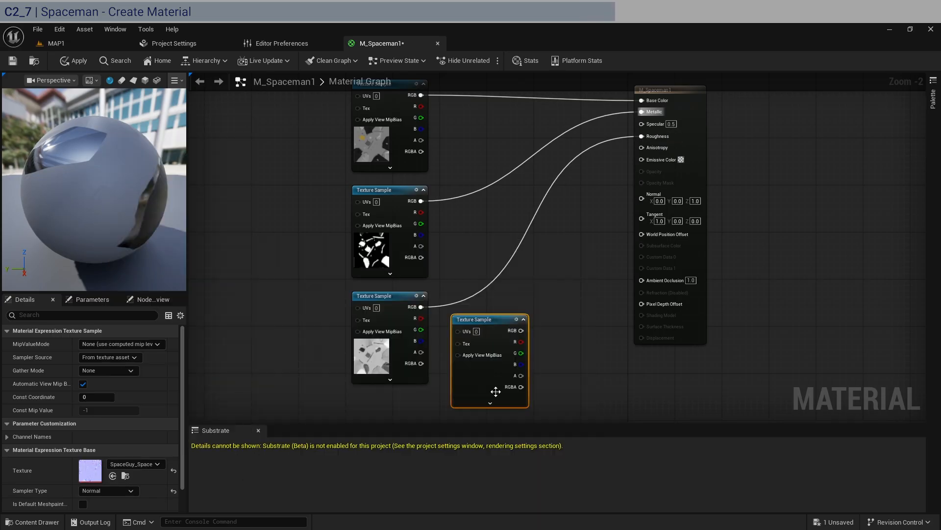
pyautogui.moveTo(521, 330); pyautogui.dragTo(644, 201)
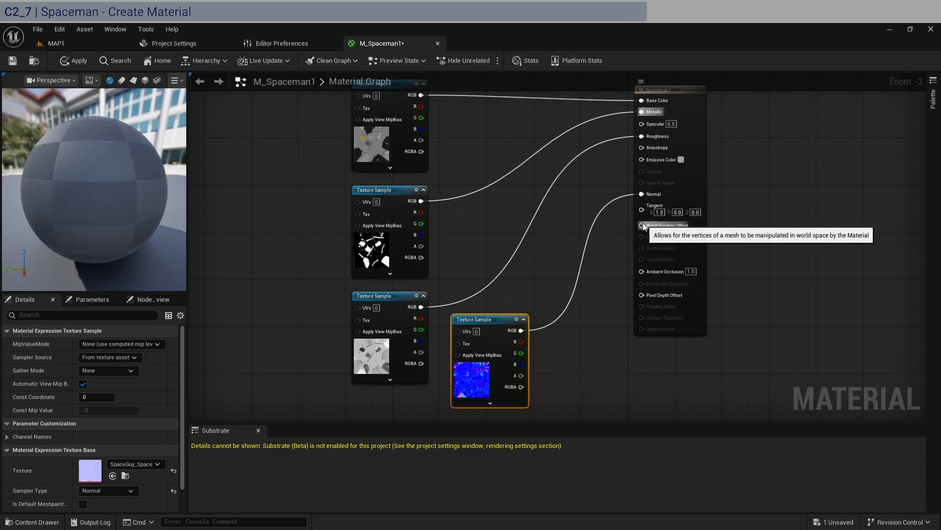
# Apply the material changes, return to the MAP1 level and open the _GEO/_Spaceman folder.
pyautogui.moveTo(84, 195); pyautogui.dragTo(53, 187)
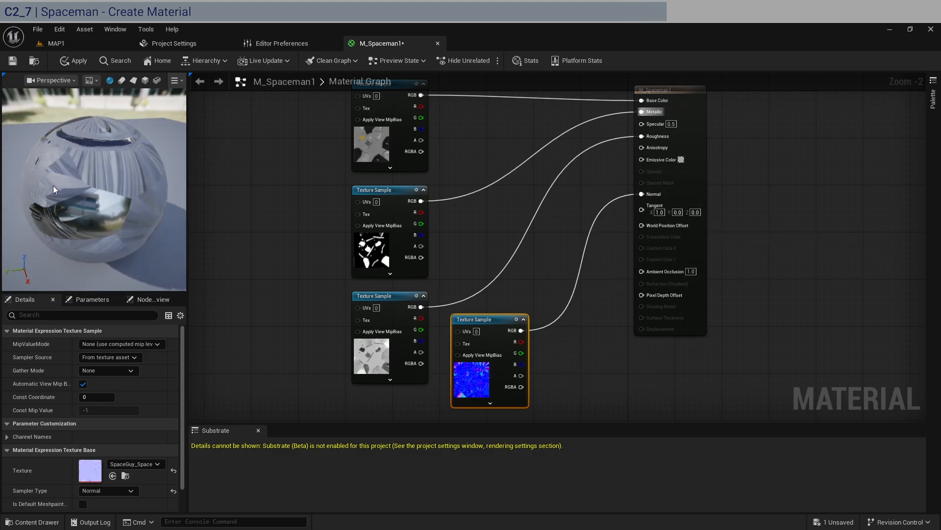
pyautogui.click(58, 64)
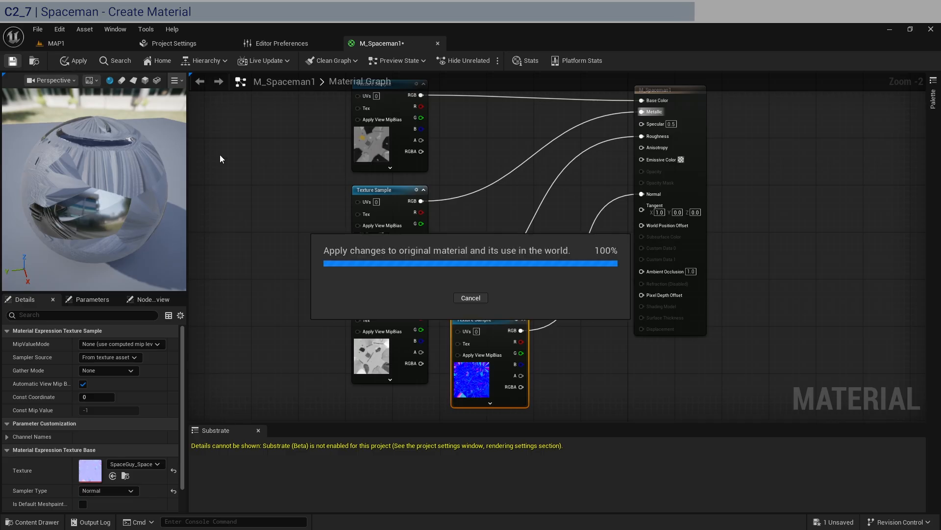
pyautogui.click(65, 48)
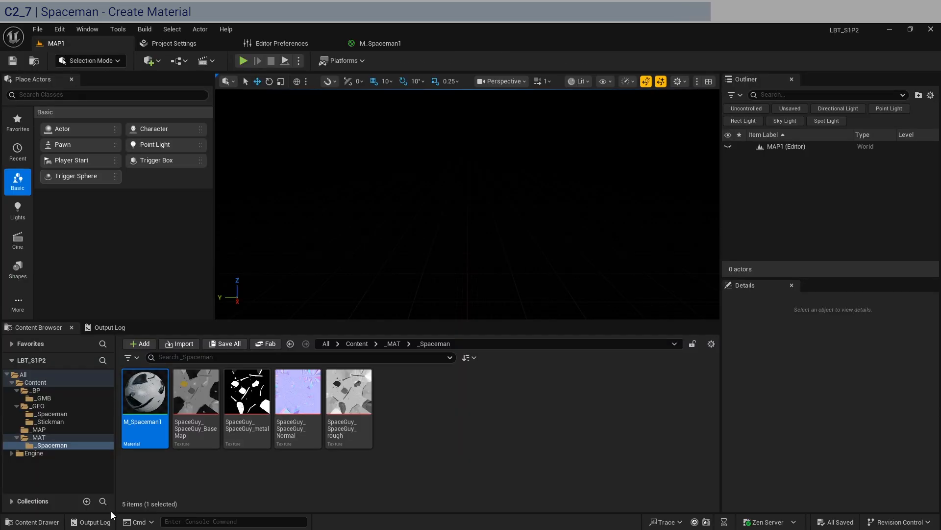
pyautogui.click(60, 414)
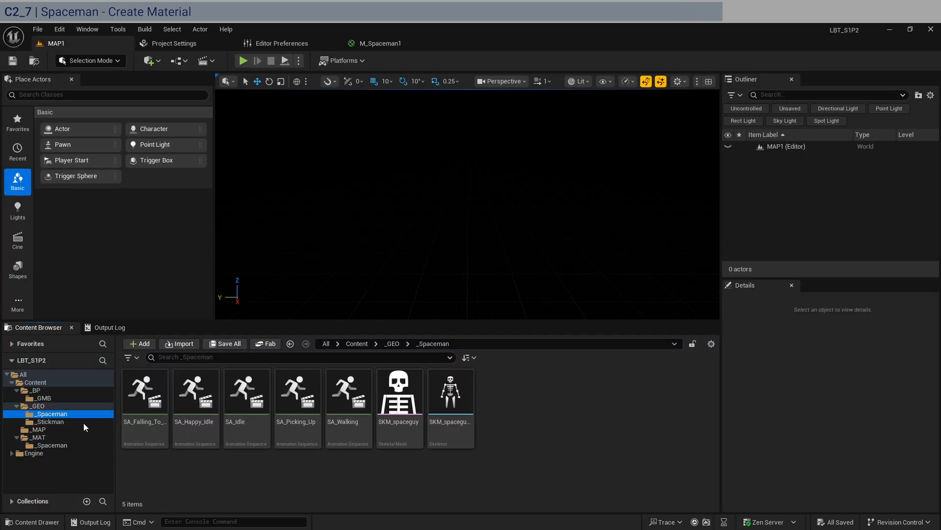
# Open the SKM_spaceguy skeletal mesh and assign M_Spaceman1 to its material slot, inspecting the result in the preview.
pyautogui.doubleClick(402, 422)
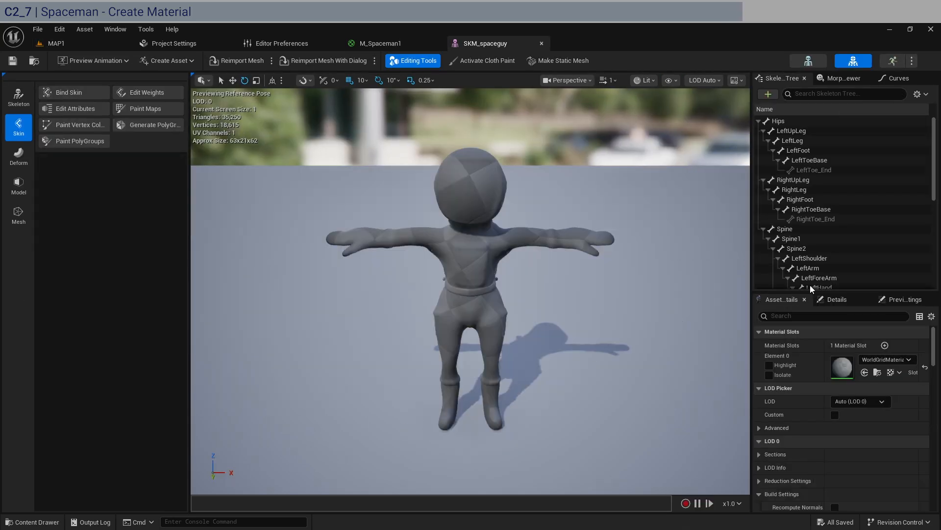
pyautogui.click(908, 359)
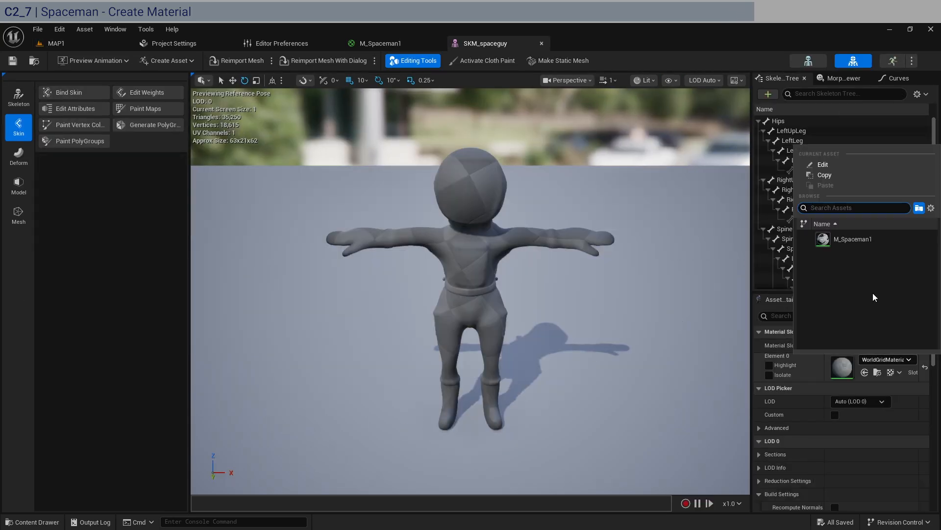
pyautogui.click(866, 238)
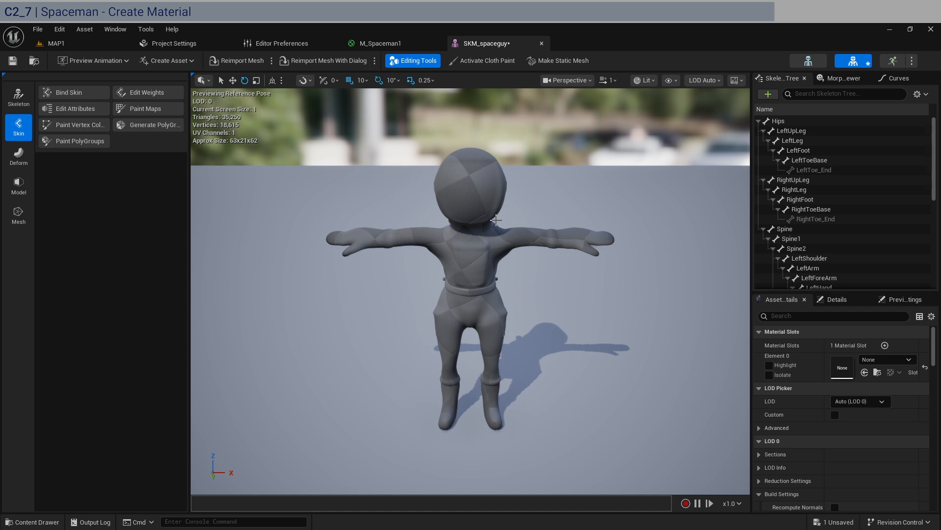
pyautogui.click(895, 359)
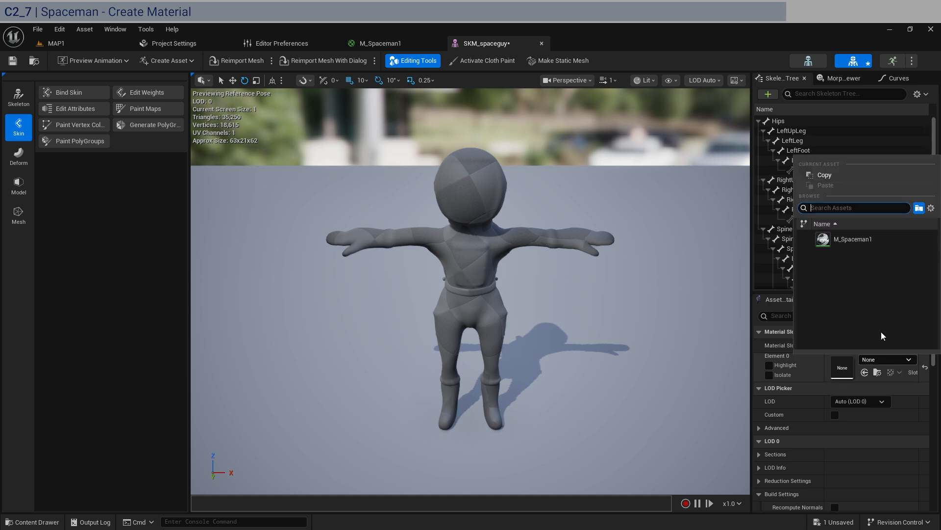
pyautogui.click(829, 239)
pyautogui.moveTo(477, 277)
pyautogui.mouseDown()
pyautogui.moveTo(529, 267)
pyautogui.moveTo(493, 282)
pyautogui.mouseUp()
pyautogui.moveTo(493, 282); pyautogui.dragTo(436, 272, button='right')
pyautogui.press('w')
pyautogui.press('d')
pyautogui.press('s')
pyautogui.press('a')
pyautogui.press('w')
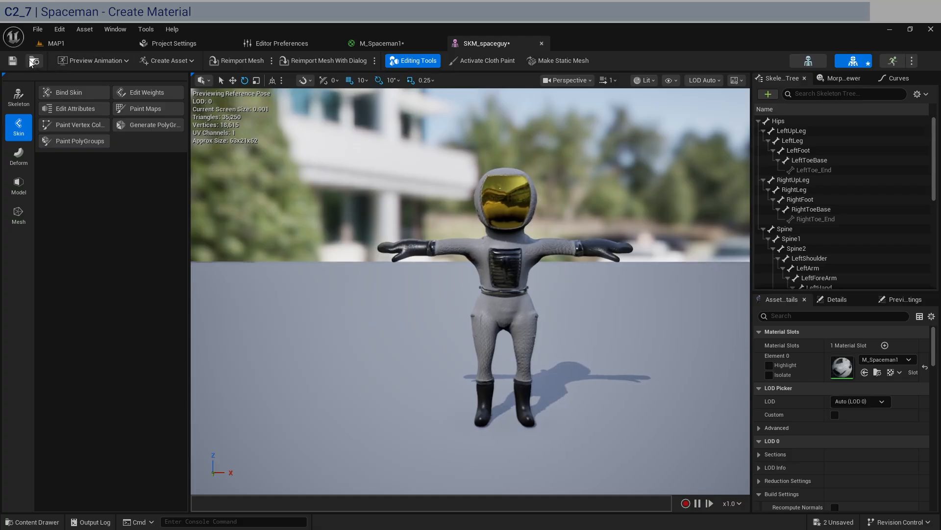
# Save all assets, close the mesh and material editors, and return to the MAP1 level.
pyautogui.hotkey('ctrl', 'shift', 's')
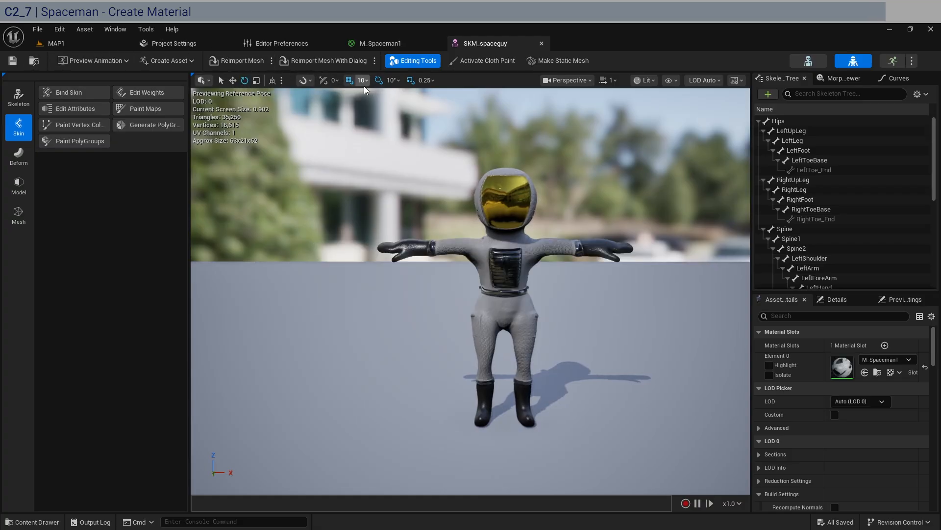
pyautogui.click(438, 42)
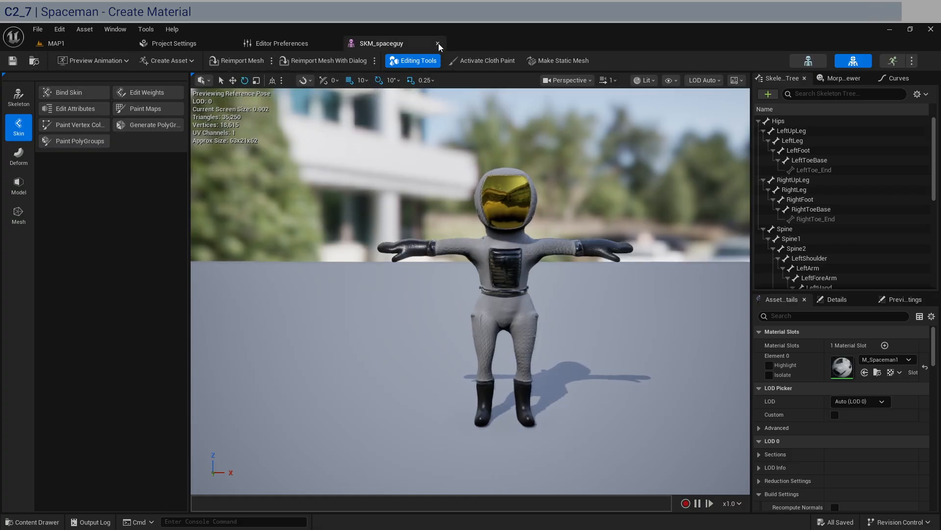
pyautogui.click(438, 43)
pyautogui.click(63, 43)
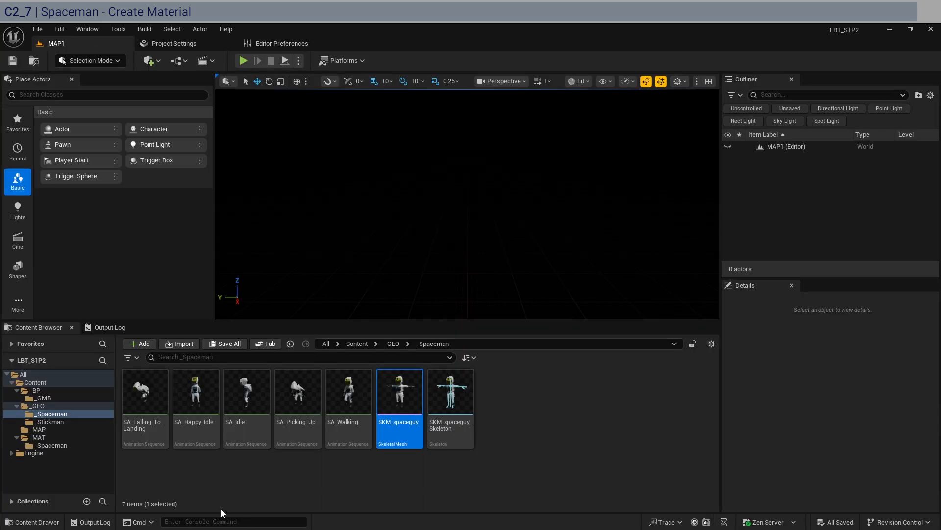
# Create a new material named M_Stickman1 in the _MAT folder and open it.
pyautogui.click(48, 438)
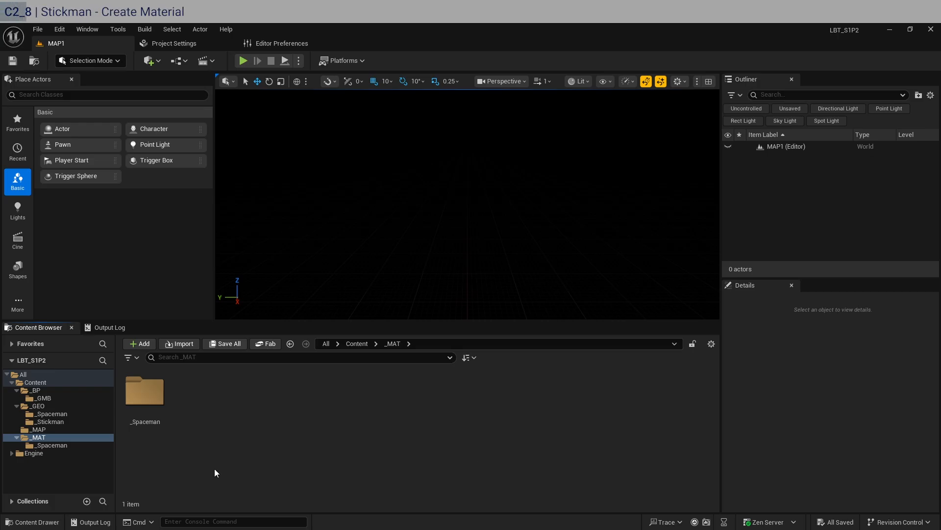
pyautogui.click(67, 421)
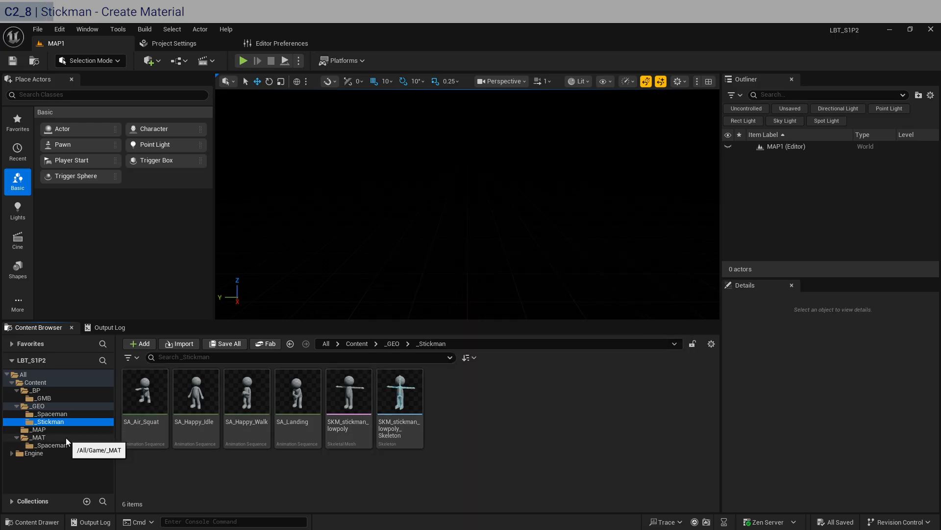
pyautogui.click(66, 437)
pyautogui.rightClick(208, 412)
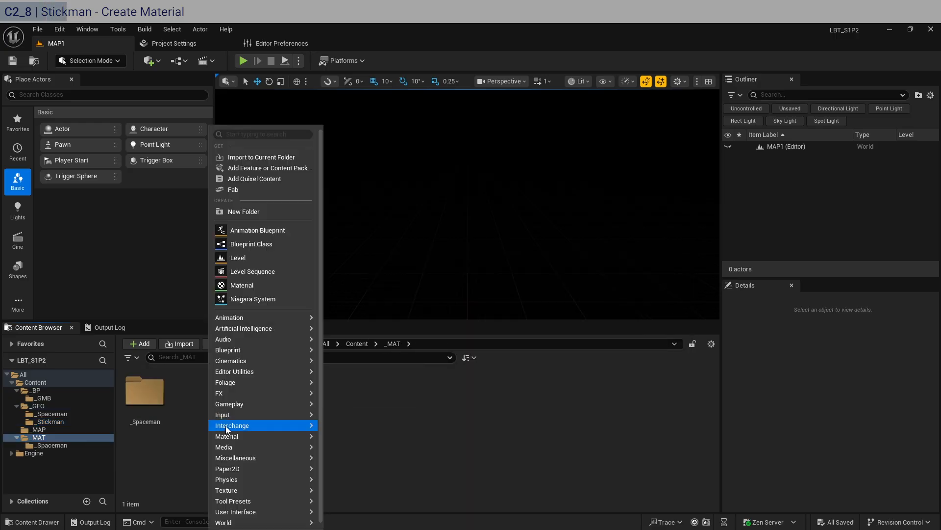
pyautogui.click(245, 284)
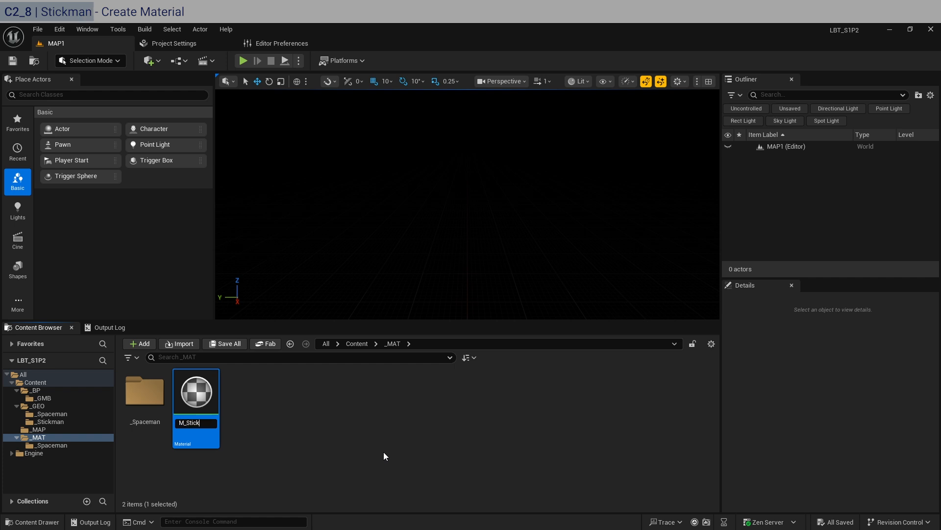
pyautogui.press('Return')
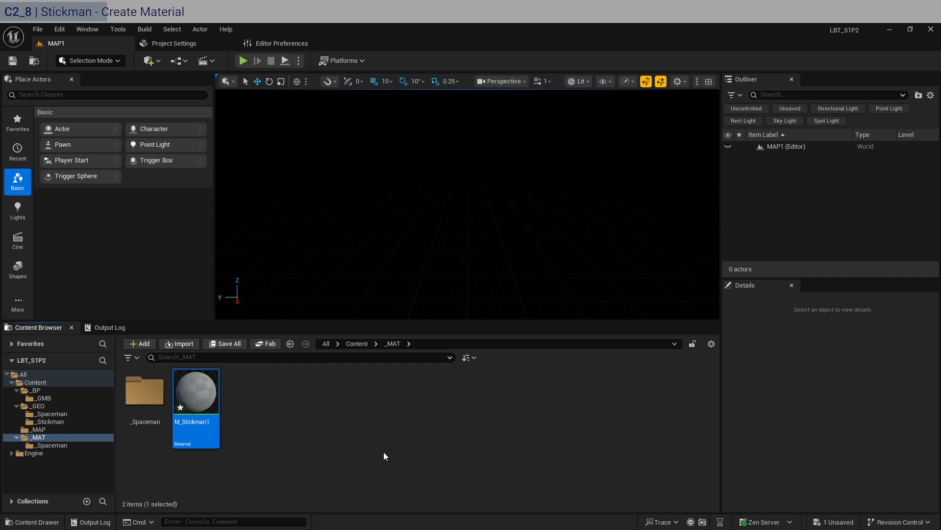
pyautogui.press('Return')
# Set the M_Stickman1 material's Specular to 1.0 and Roughness to 0.3.
pyautogui.scroll(-2, 384, 187)
pyautogui.moveTo(322, 172); pyautogui.dragTo(446, 191, button='right')
pyautogui.scroll(2, 690, 165)
pyautogui.click(608, 168)
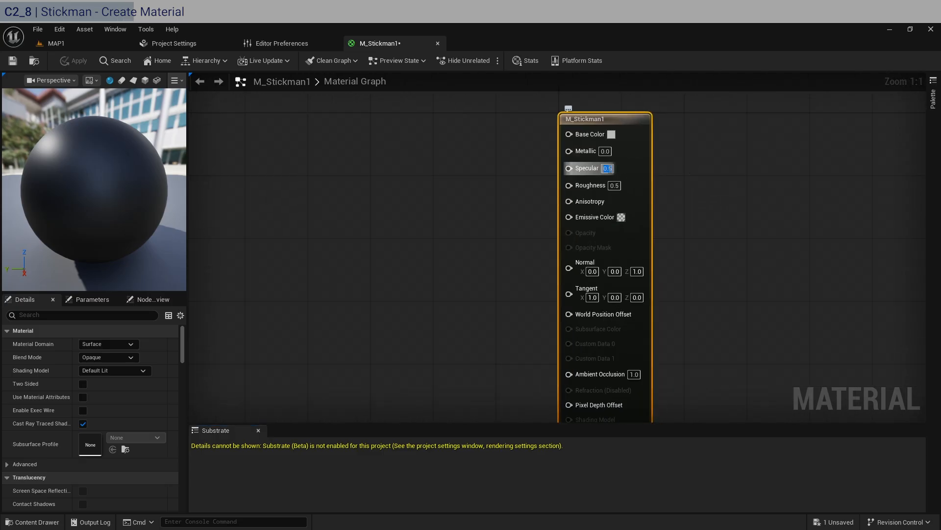
pyautogui.write('1')
pyautogui.click(613, 184)
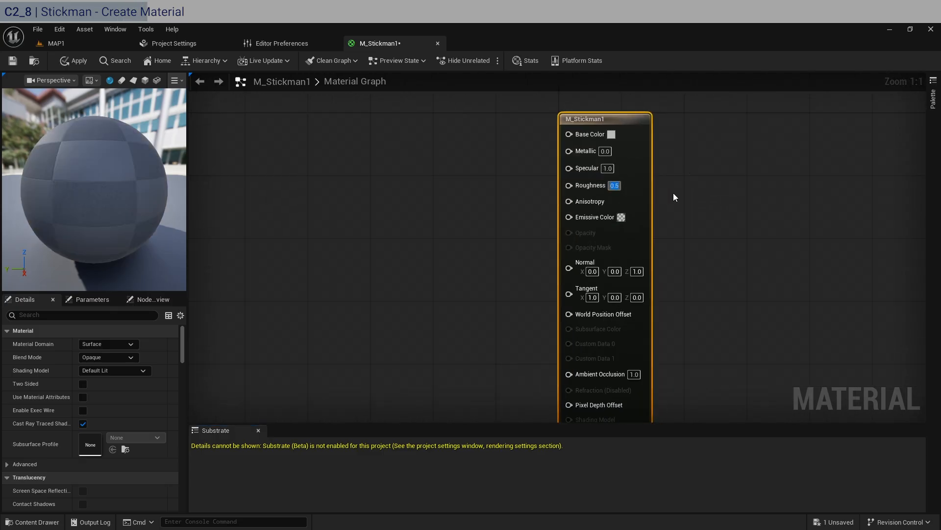
pyautogui.write('.3')
pyautogui.press('Return')
# Add a Constant3Vector node and pick a dark orange color for it in the color picker.
pyautogui.click(417, 192)
pyautogui.scroll(-2, 363, 201)
pyautogui.moveTo(366, 207); pyautogui.dragTo(431, 198, button='right')
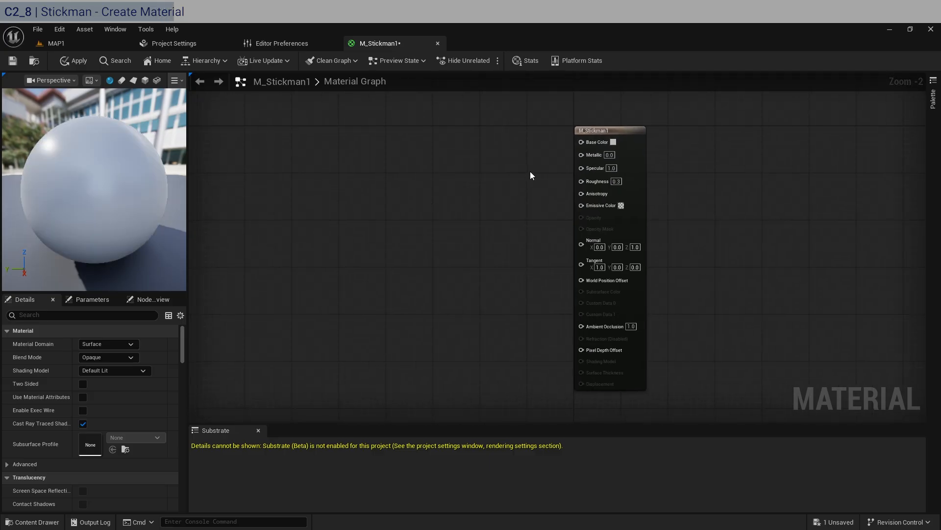
pyautogui.scroll(1, 531, 171)
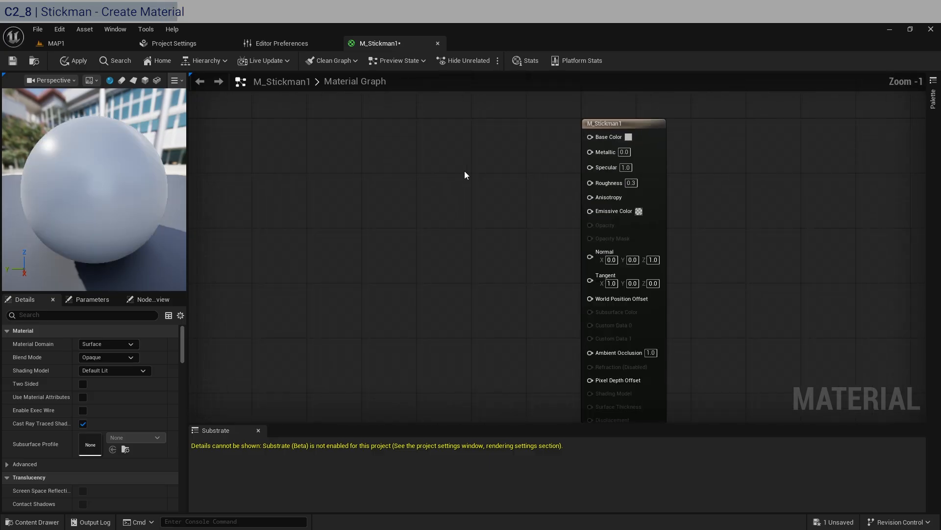
pyautogui.press('3')
pyautogui.click(307, 146)
pyautogui.moveTo(333, 143); pyautogui.dragTo(328, 119)
pyautogui.doubleClick(337, 123)
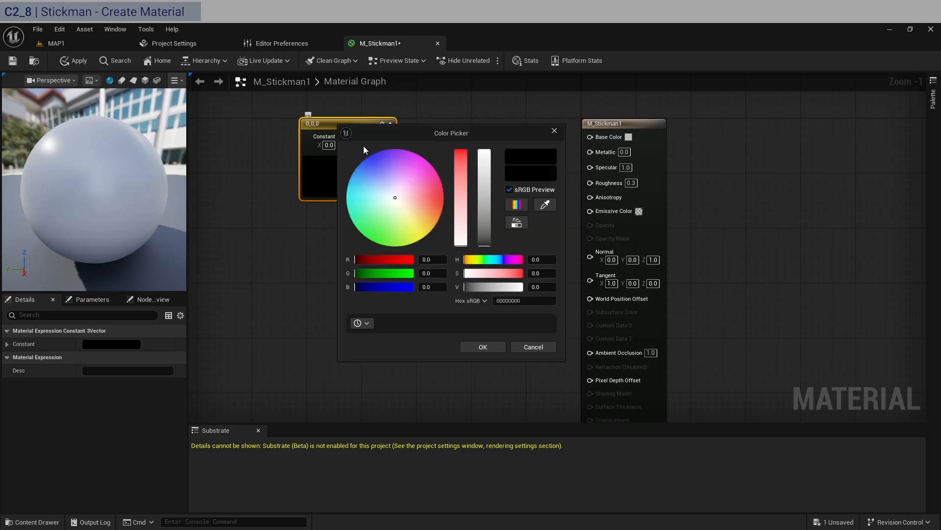
pyautogui.moveTo(436, 214); pyautogui.dragTo(444, 208)
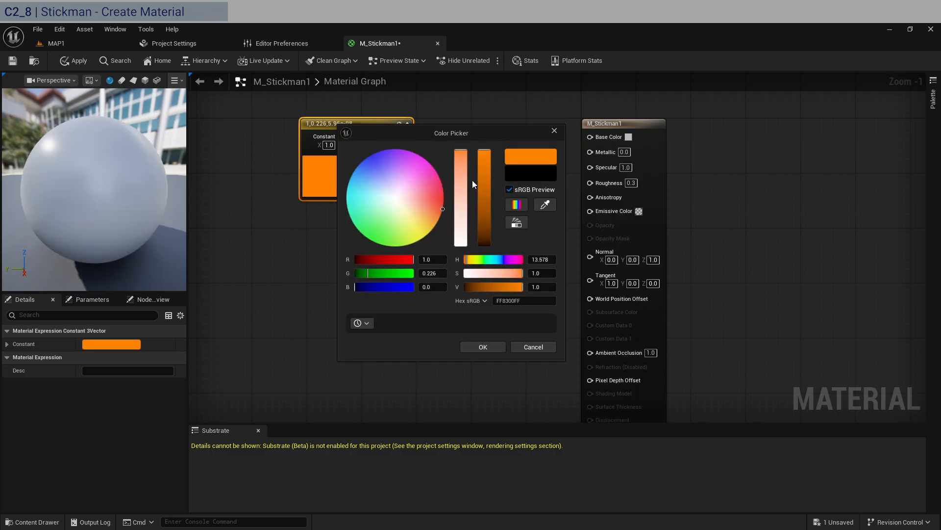
pyautogui.click(485, 223)
pyautogui.click(484, 345)
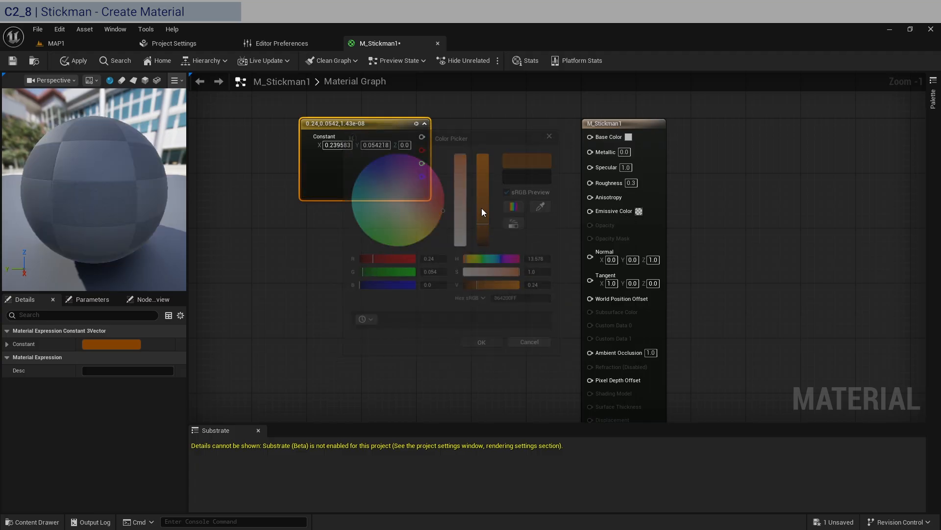
# Connect the color constant to Base Color and brighten it to orange hex CA6700FF.
pyautogui.moveTo(421, 137); pyautogui.dragTo(594, 137)
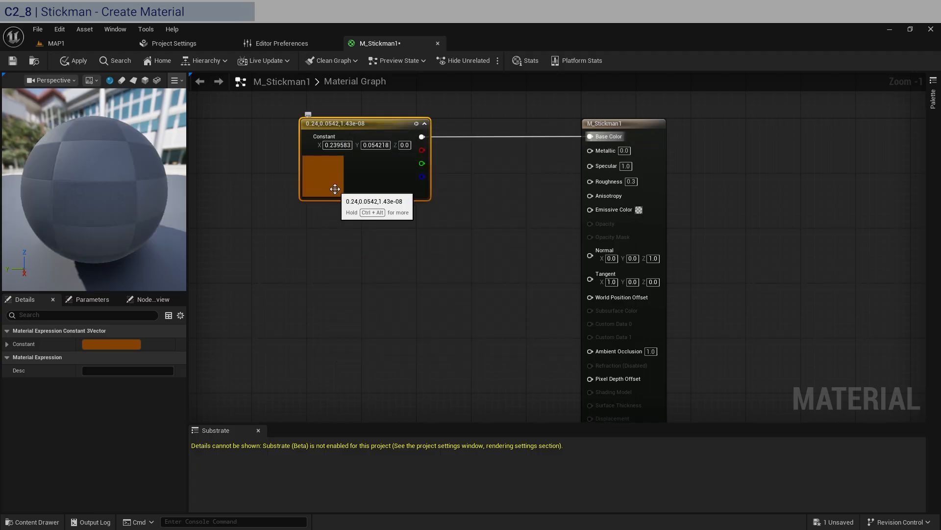
pyautogui.doubleClick(335, 189)
pyautogui.moveTo(488, 280); pyautogui.dragTo(484, 248)
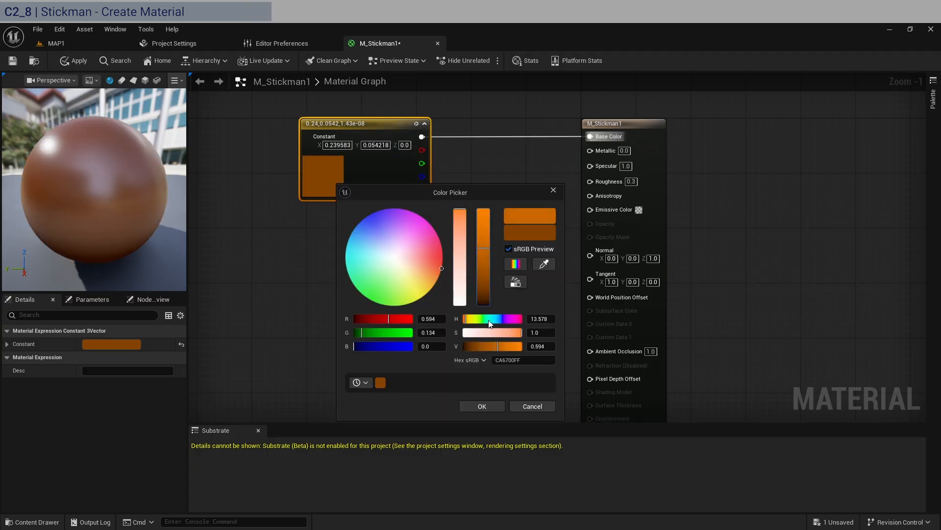
pyautogui.click(478, 404)
pyautogui.moveTo(360, 132); pyautogui.dragTo(307, 142)
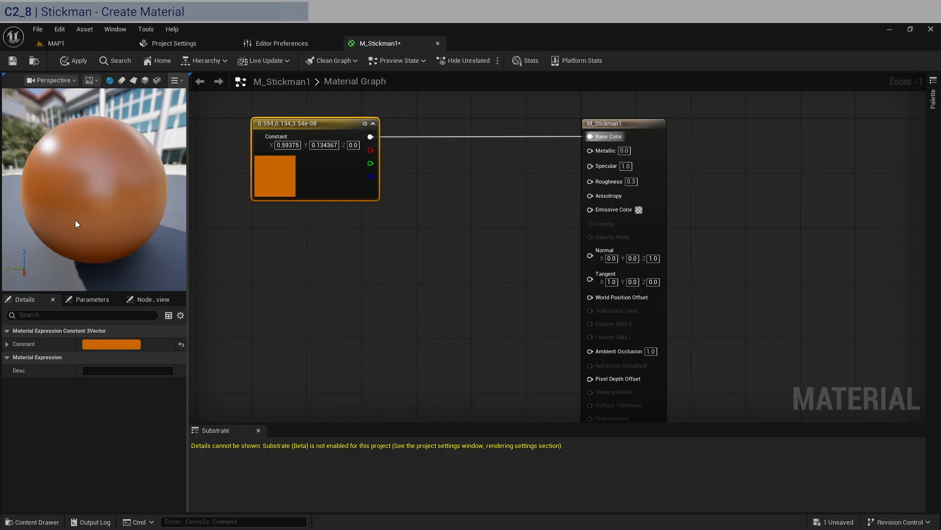
# Add a Fresnel node, preview it through Base Color, and set its Exponent to 3.
pyautogui.rightClick(423, 288)
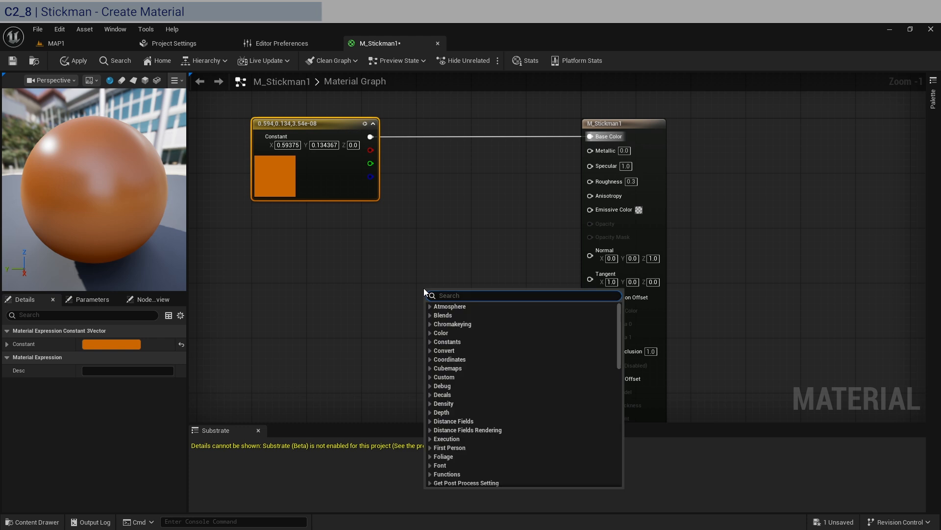
pyautogui.write('fre')
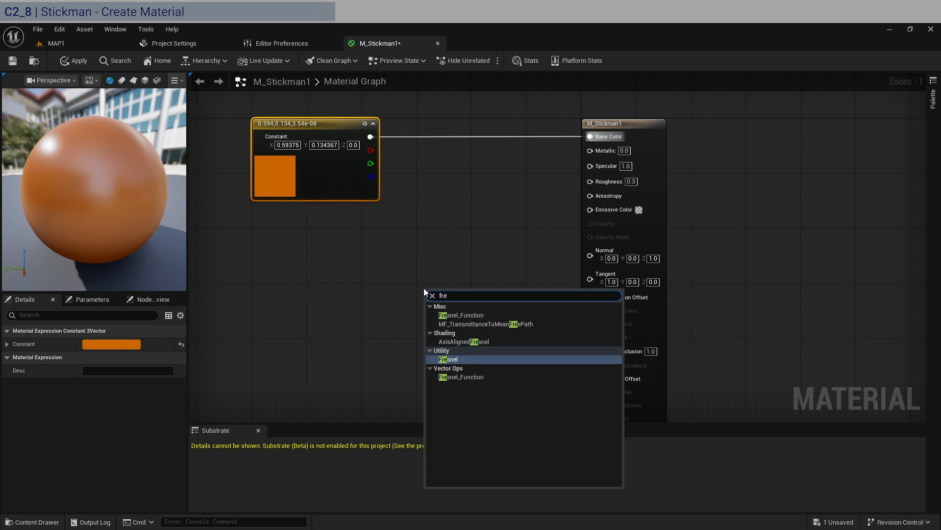
pyautogui.click(443, 361)
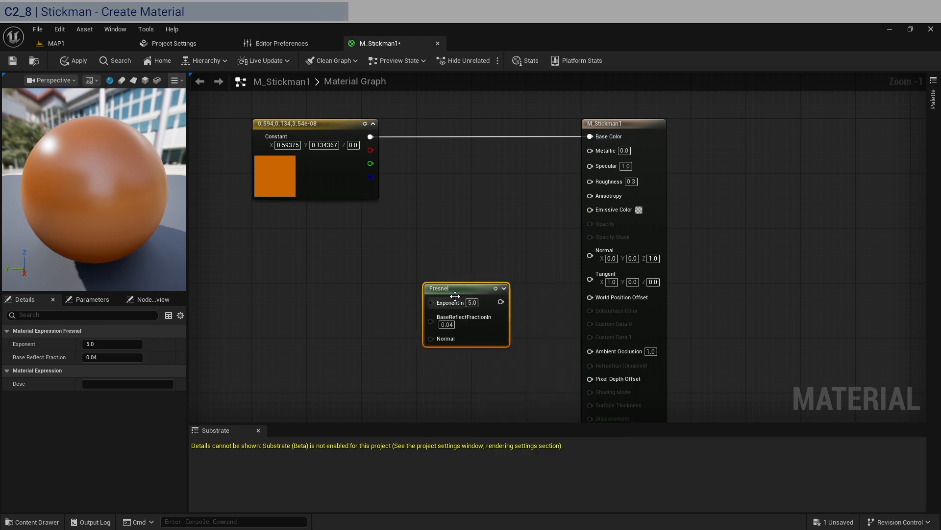
pyautogui.moveTo(455, 295); pyautogui.dragTo(598, 135)
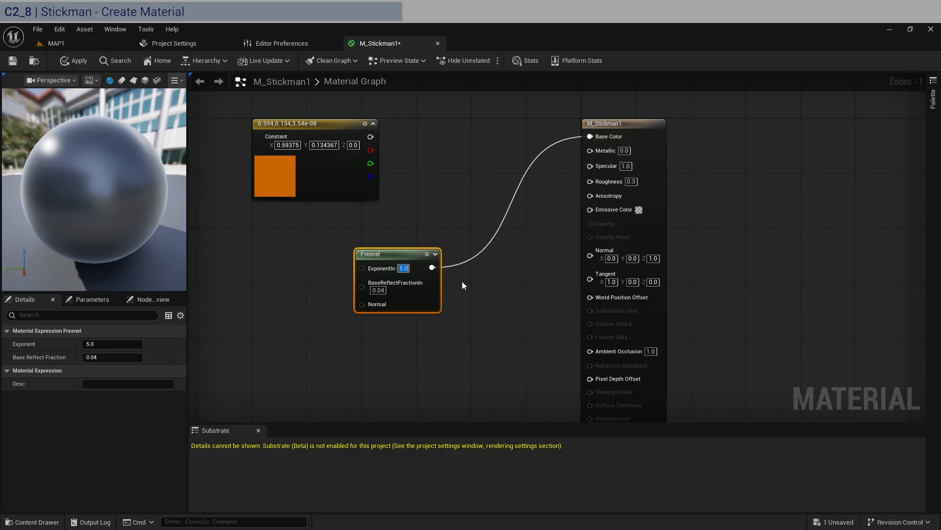
pyautogui.write('1')
pyautogui.press('Return')
pyautogui.write('3')
pyautogui.press('Return')
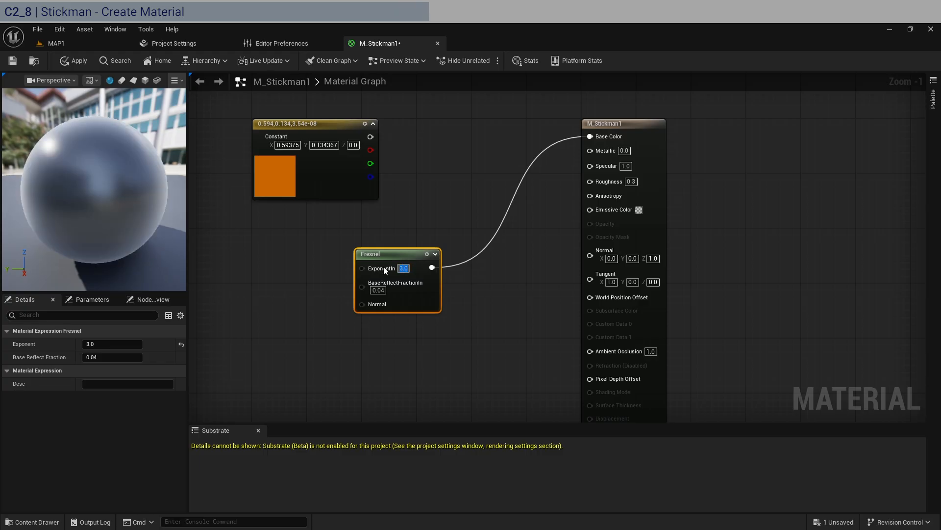
# Reconnect the orange constant to Base Color and wire the Fresnel output into Emissive Color.
pyautogui.keyDown('alt'); pyautogui.click(432, 267); pyautogui.keyUp('alt')
pyautogui.moveTo(371, 252); pyautogui.dragTo(303, 244)
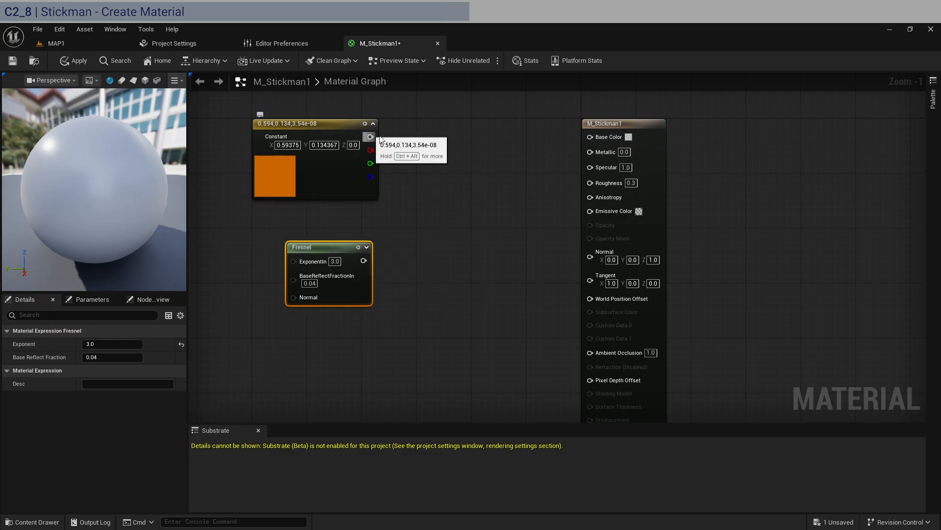
pyautogui.moveTo(370, 137); pyautogui.dragTo(591, 137)
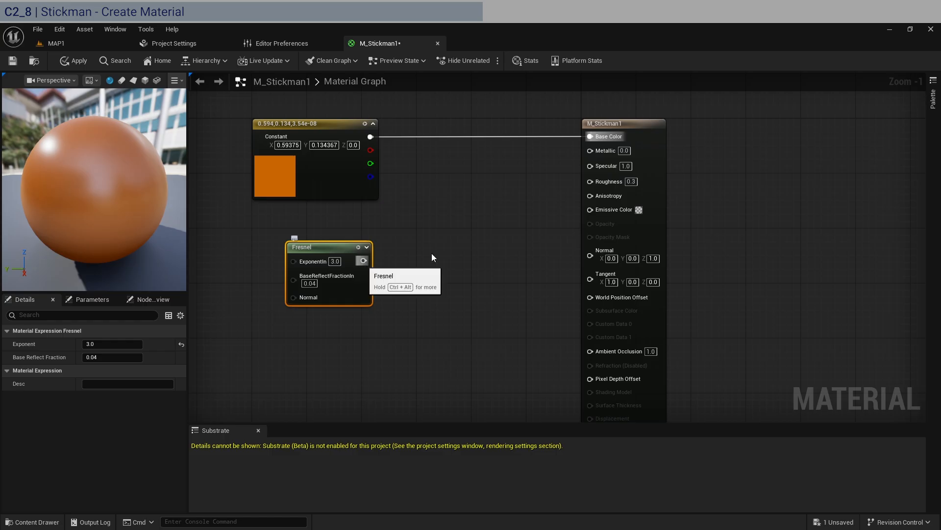
pyautogui.moveTo(363, 260); pyautogui.dragTo(591, 209)
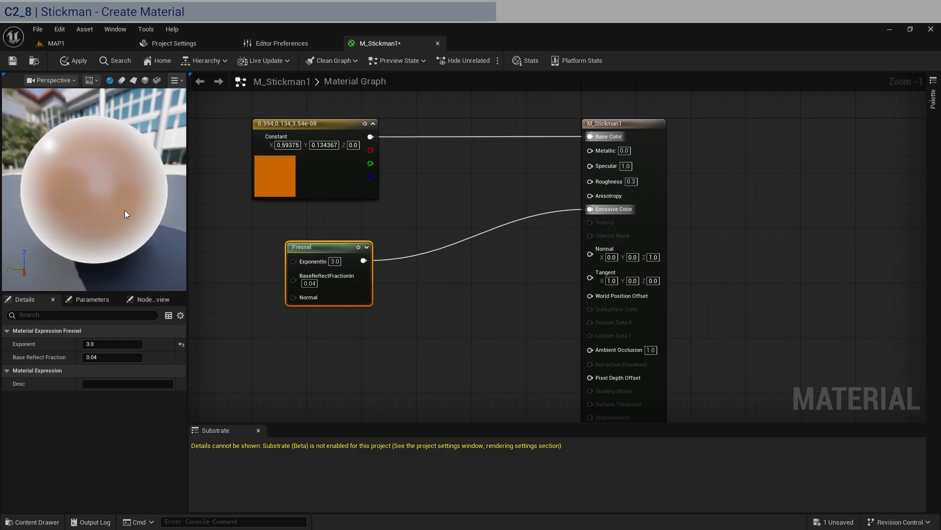
# Add a Multiply node combining the orange constant and the Fresnel, and feed its output into Emissive Color.
pyautogui.moveTo(370, 137); pyautogui.dragTo(443, 166)
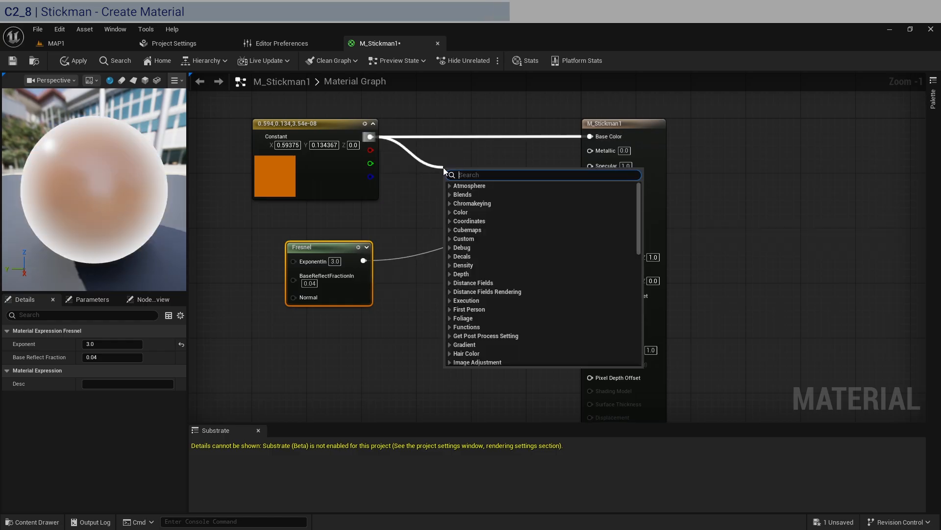
pyautogui.click(416, 214)
pyautogui.press('m')
pyautogui.click(460, 181)
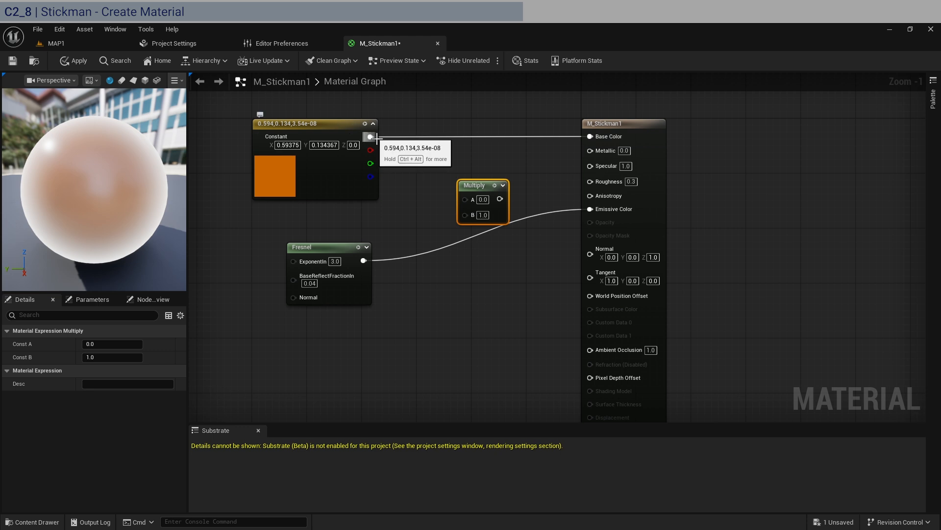
pyautogui.moveTo(371, 137); pyautogui.dragTo(378, 263)
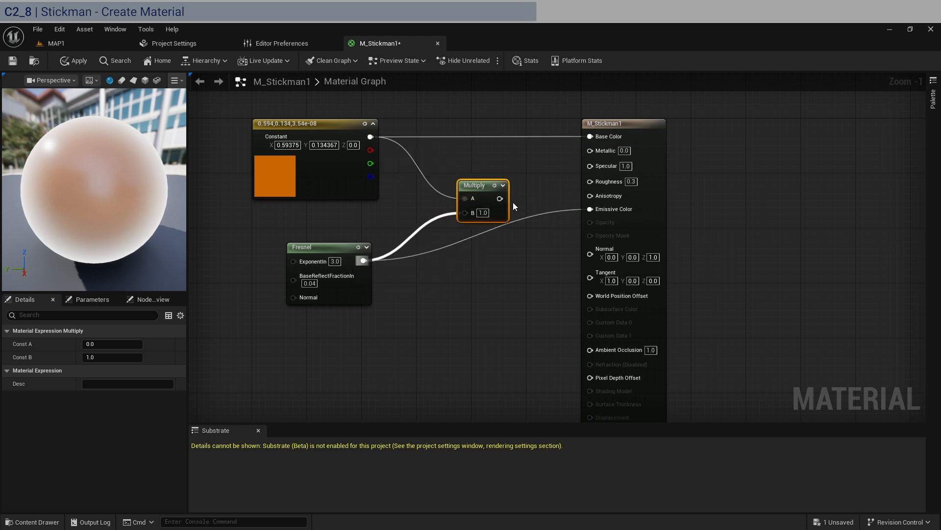
pyautogui.moveTo(500, 199); pyautogui.dragTo(591, 210)
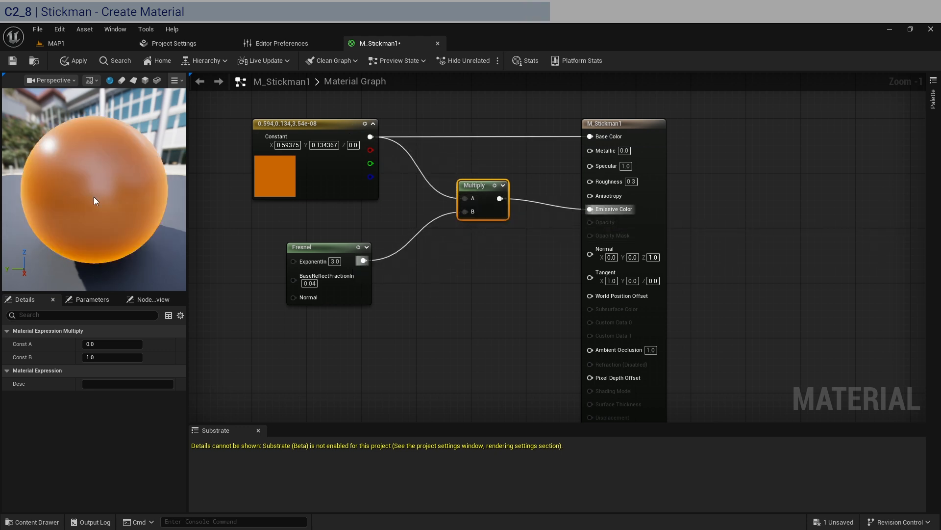
# Reposition the Fresnel node slightly higher and apply the changes to the M_Stickman1 material.
pyautogui.moveTo(96, 200); pyautogui.dragTo(103, 244)
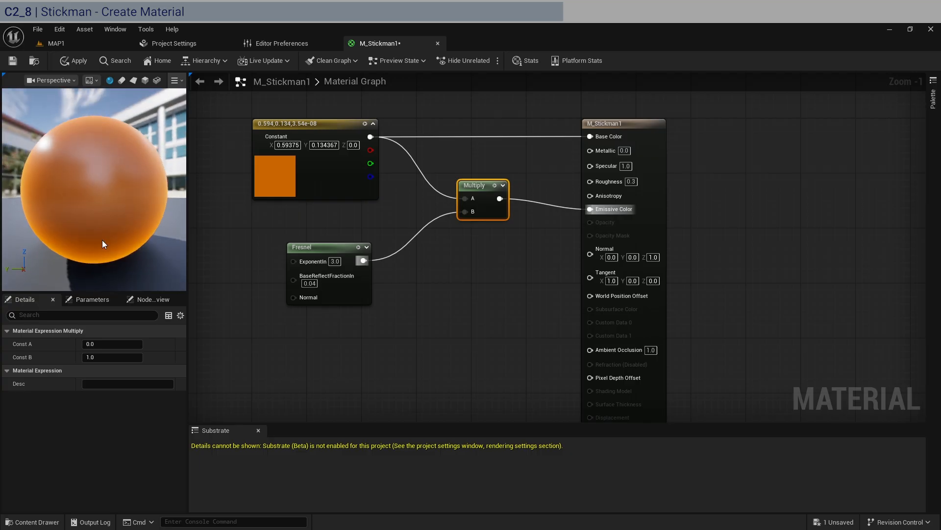
pyautogui.moveTo(352, 245); pyautogui.dragTo(351, 225)
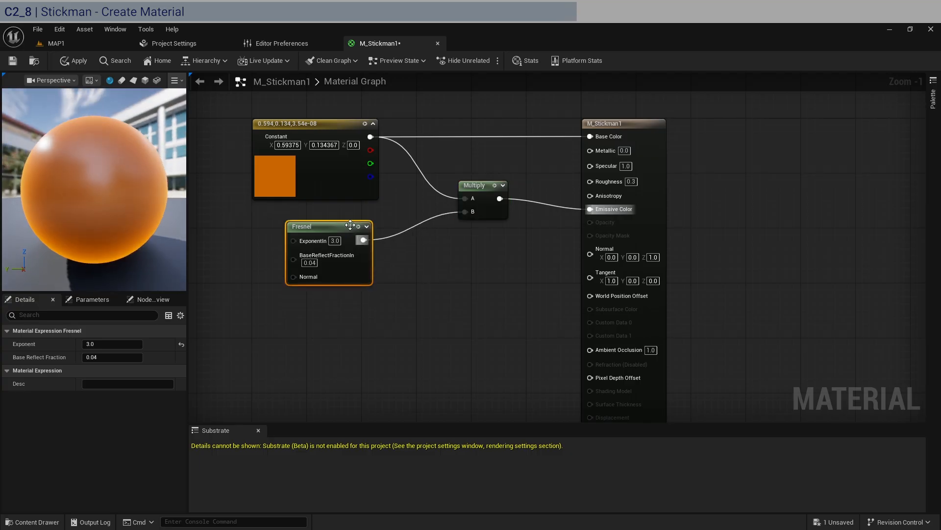
pyautogui.click(12, 60)
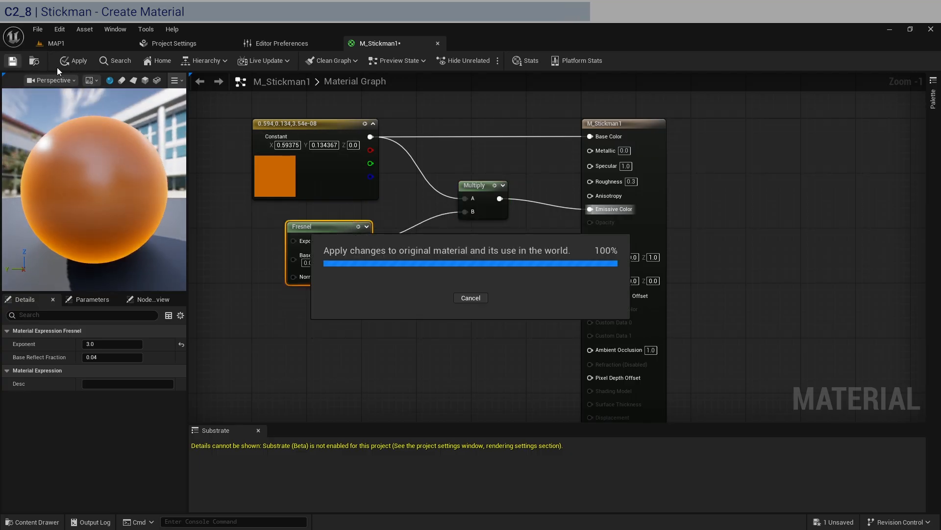
pyautogui.click(57, 43)
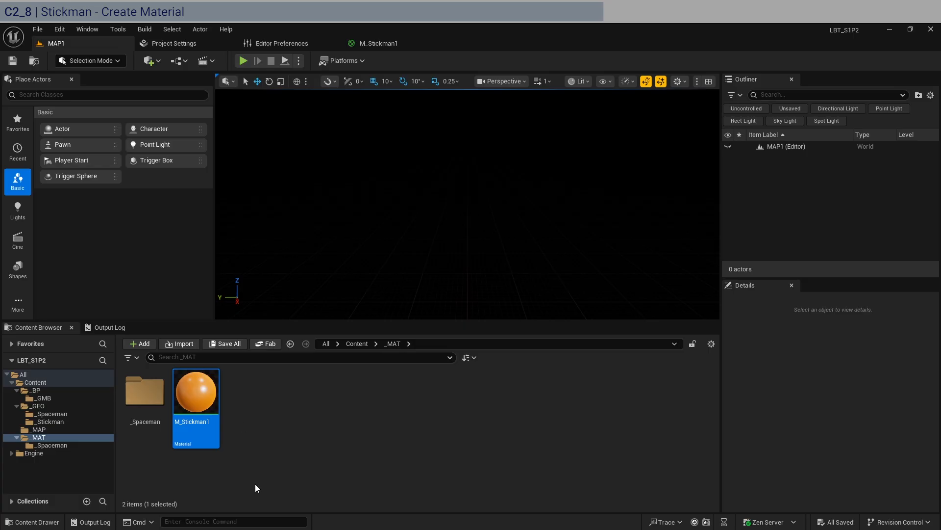
# Open the SKM_stickman_lowpoly skeletal mesh from the _GEO/_Stickman folder.
pyautogui.click(47, 414)
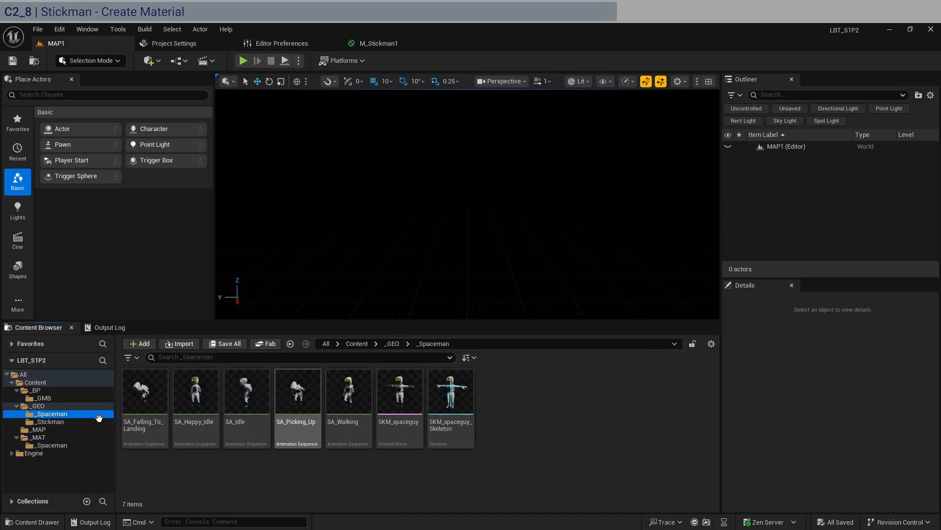
pyautogui.click(32, 422)
pyautogui.click(333, 414)
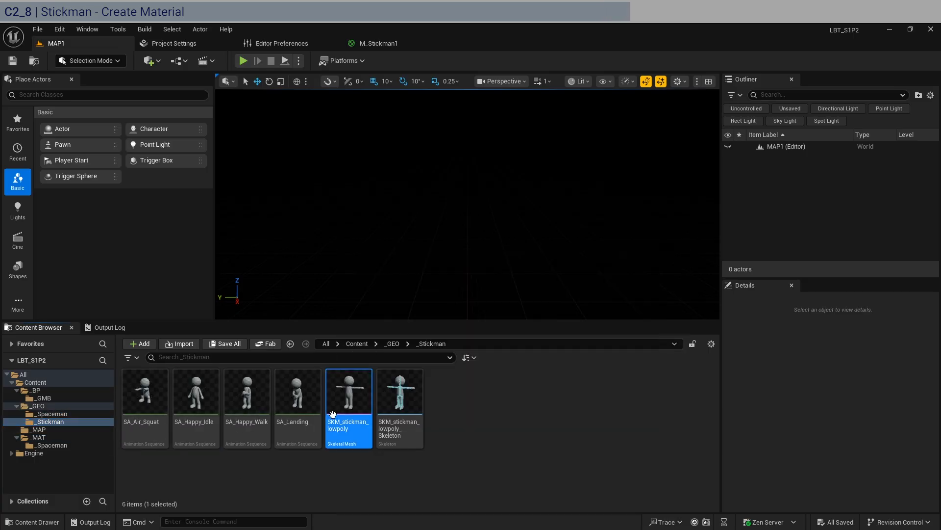
pyautogui.doubleClick(370, 419)
# Assign M_Stickman1 to the stickman mesh's material slot and save all assets.
pyautogui.click(887, 360)
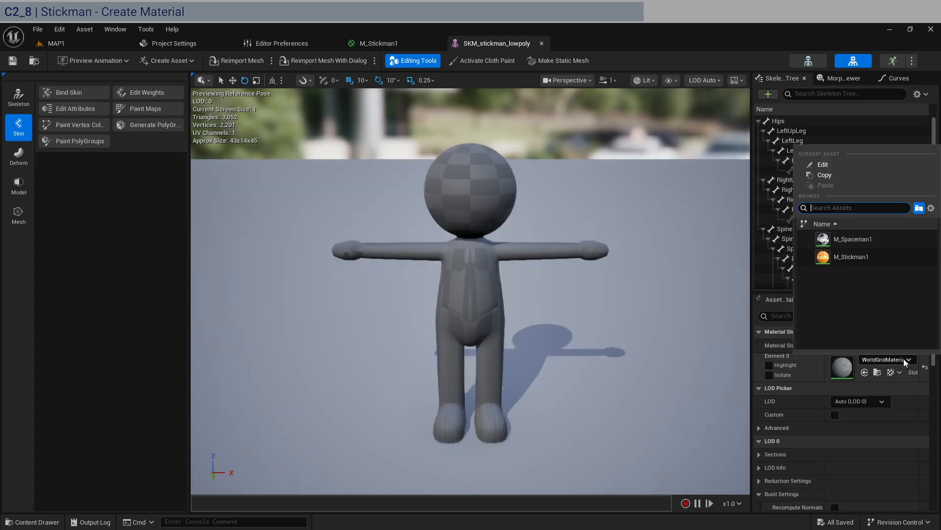
pyautogui.click(836, 256)
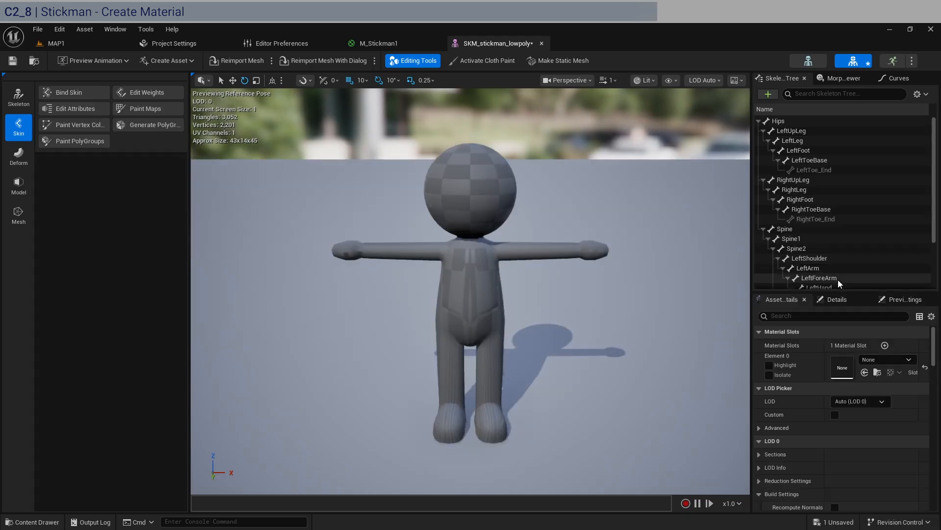
pyautogui.click(896, 359)
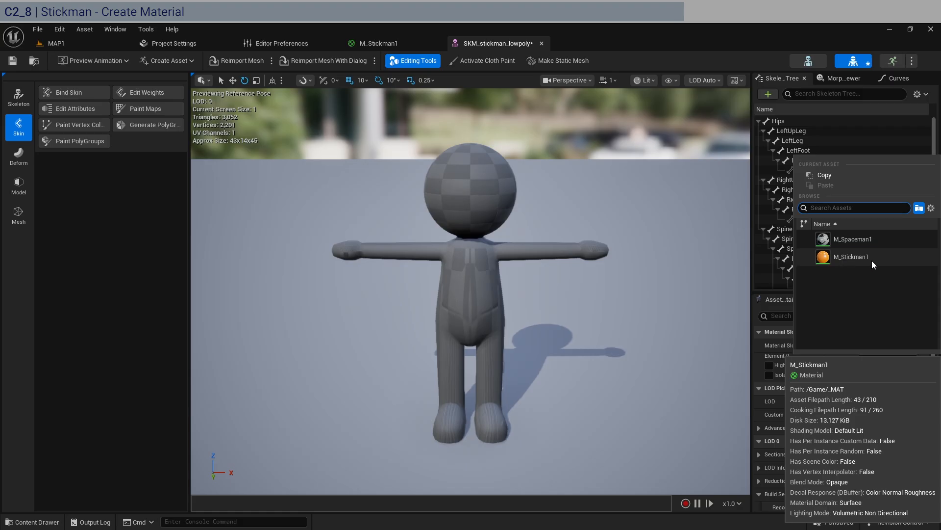
pyautogui.click(828, 259)
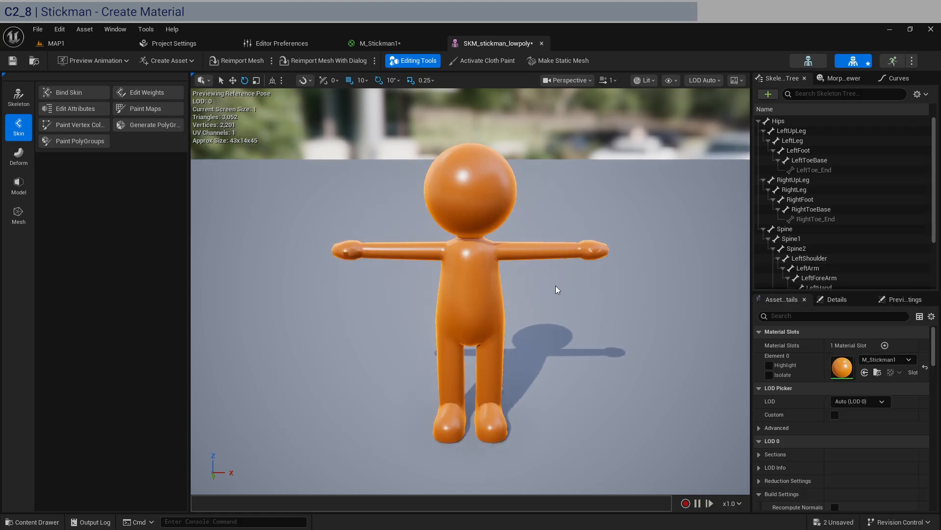
pyautogui.moveTo(468, 291); pyautogui.dragTo(532, 247, button='right')
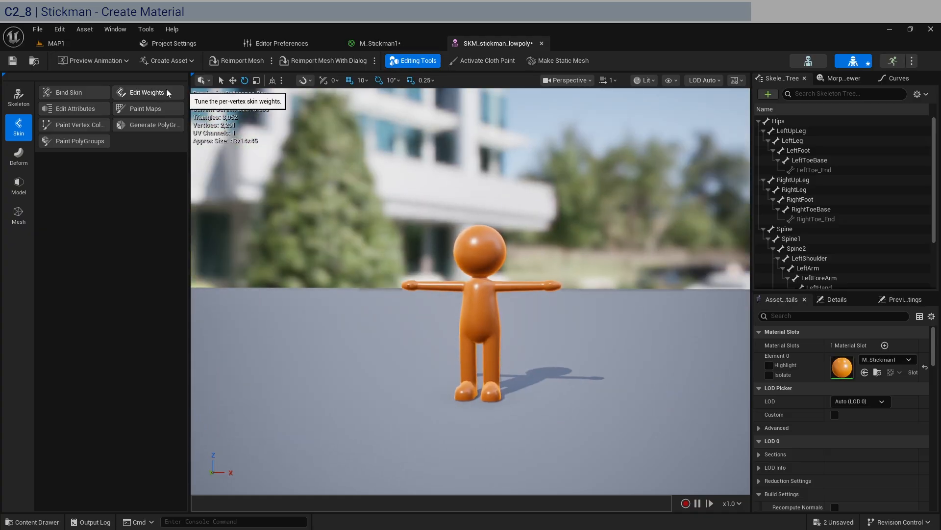
pyautogui.hotkey('ctrl', 'shift', 's')
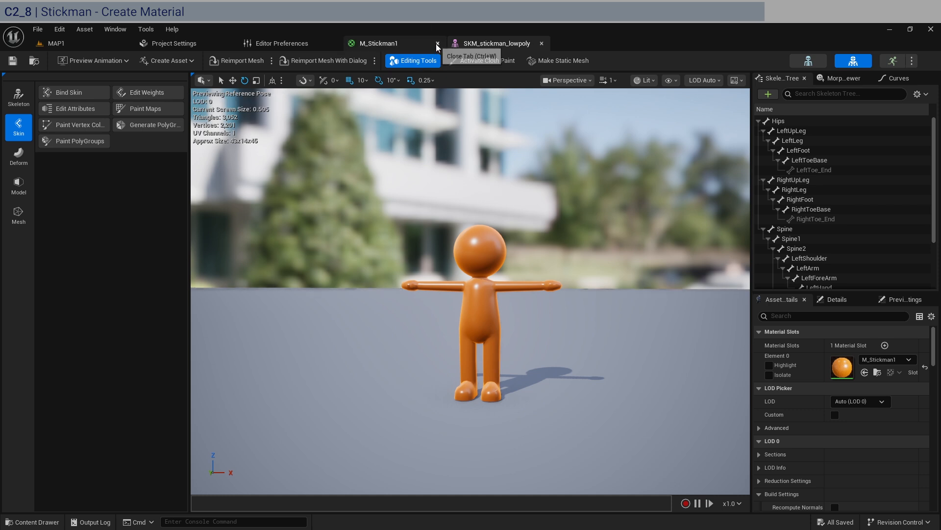
# Close the stickman material and skeletal mesh editors to return to the level.
pyautogui.click(437, 43)
pyautogui.click(437, 45)
pyautogui.click(94, 47)
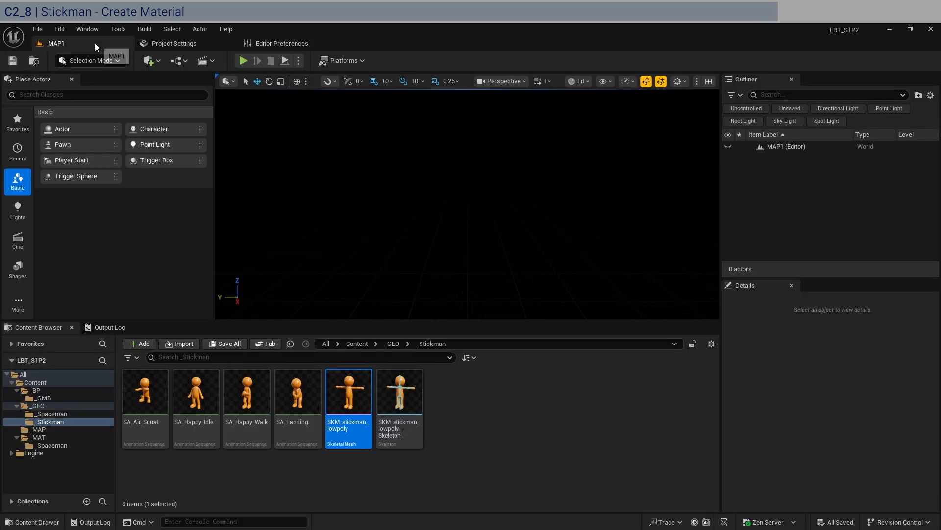
# Open the SKM_spaceguy skeletal mesh from _GEO/_Spaceman, enable Nanite Support, and apply the changes.
pyautogui.click(66, 413)
pyautogui.doubleClick(400, 427)
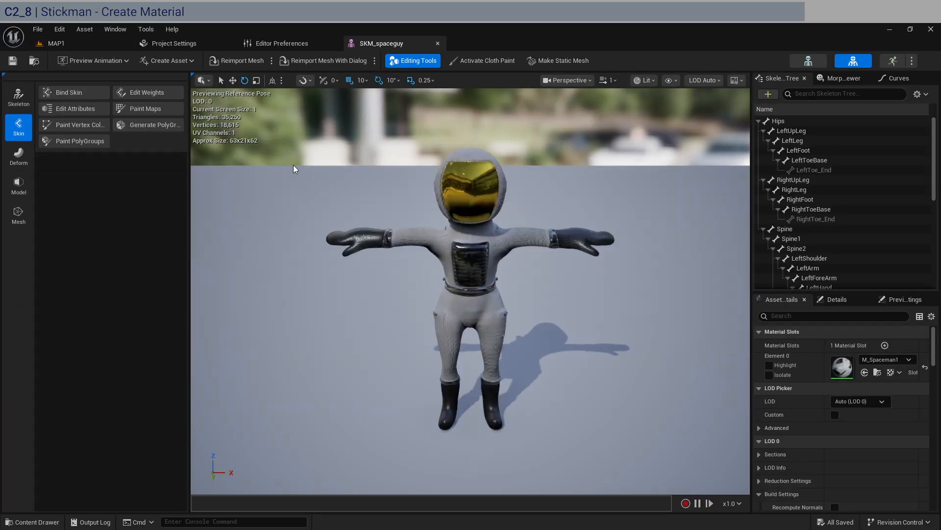
pyautogui.scroll(-8, 760, 427)
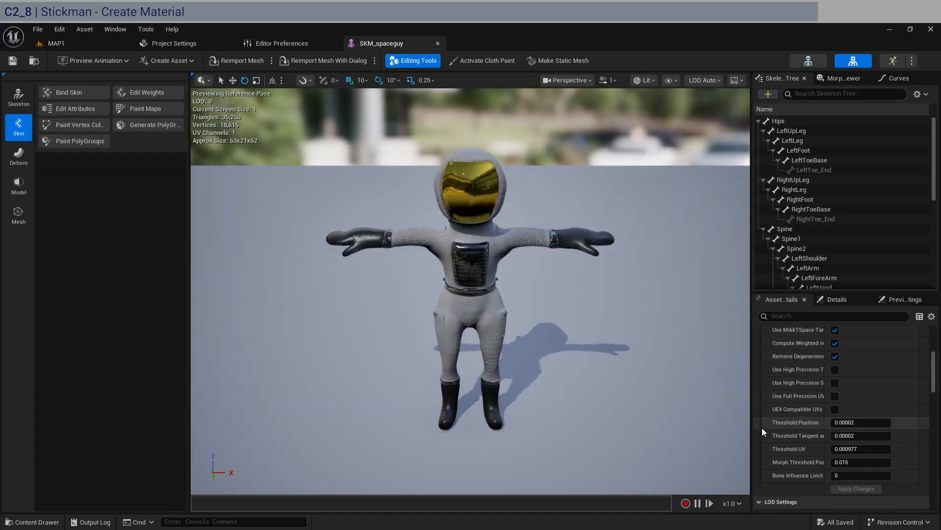
pyautogui.scroll(-10, 762, 428)
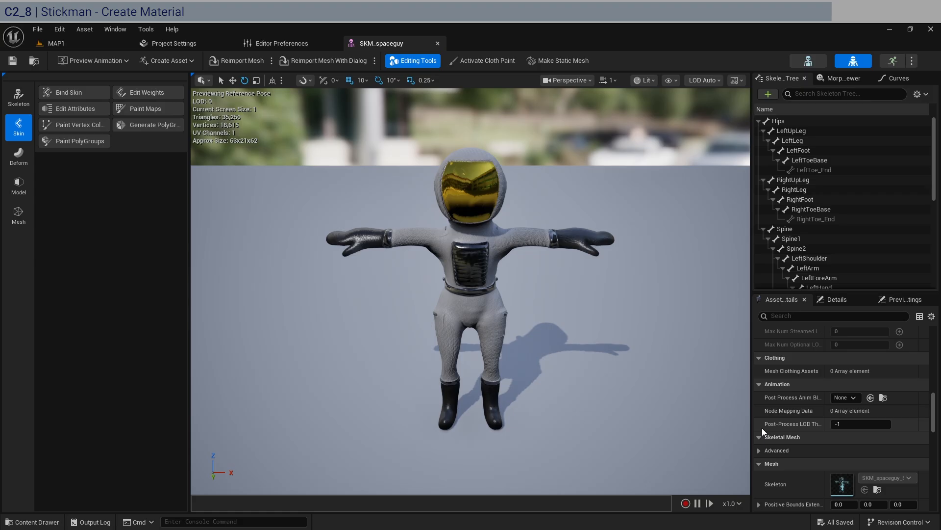
pyautogui.scroll(-5, 762, 428)
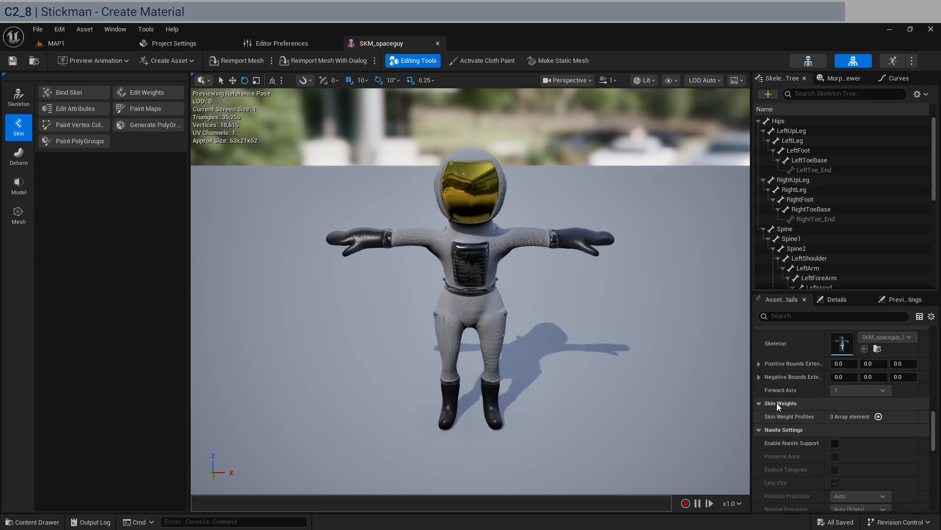
pyautogui.scroll(-5, 809, 403)
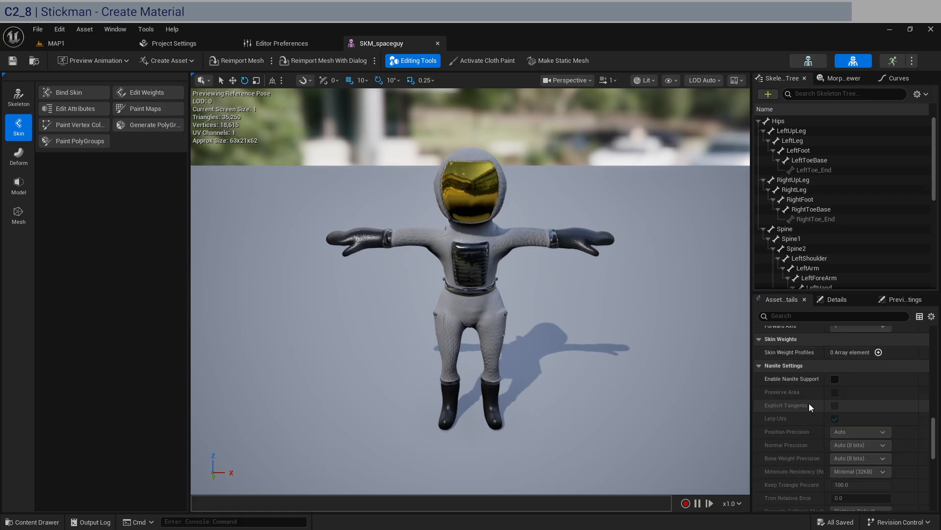
pyautogui.click(835, 379)
pyautogui.scroll(-8, 807, 406)
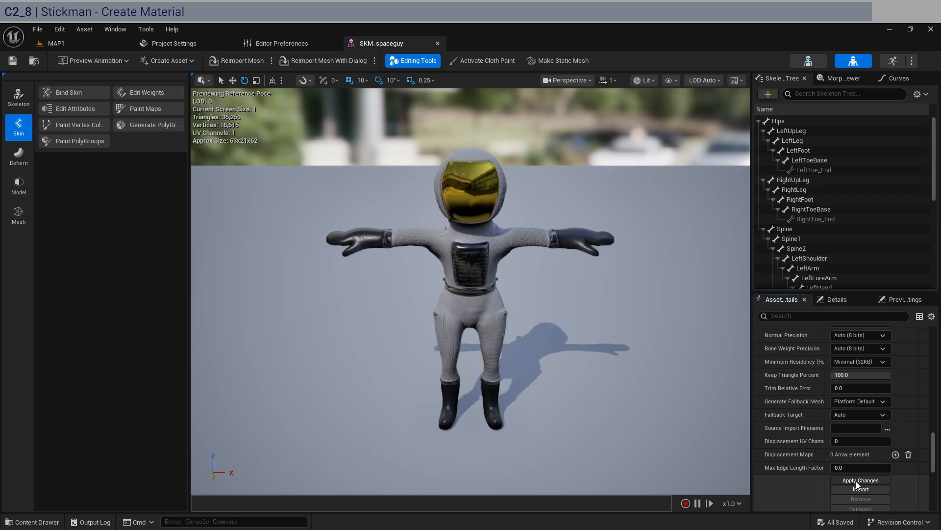
pyautogui.click(856, 481)
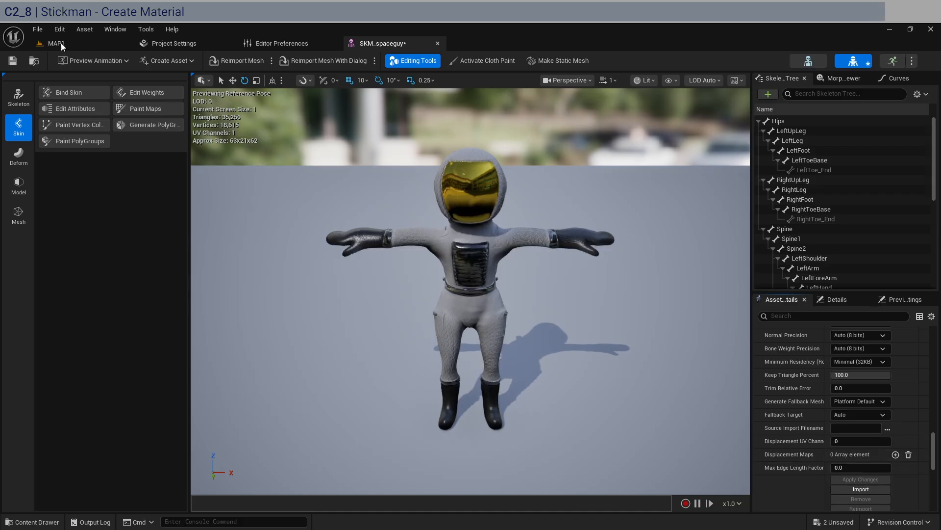
# Save the SKM_spaceguy mesh and close its editor.
pyautogui.click(12, 61)
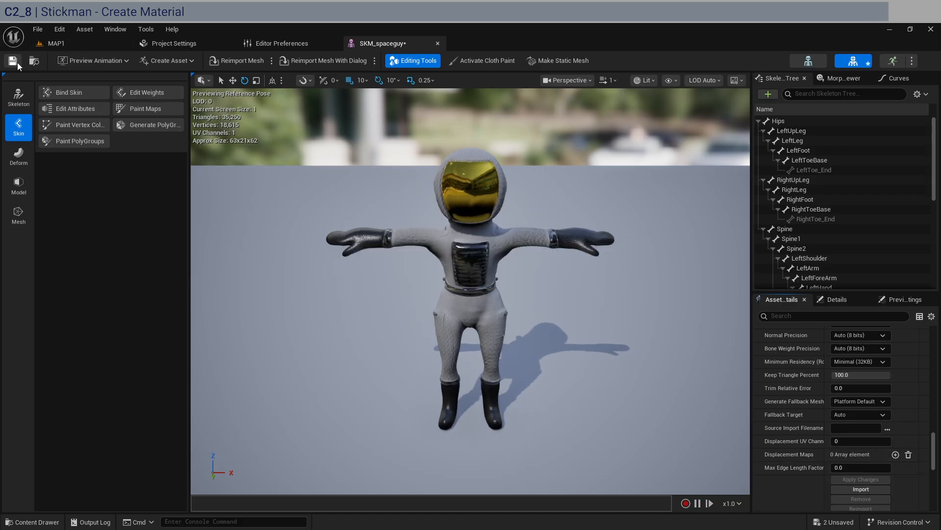
pyautogui.click(437, 44)
pyautogui.click(77, 46)
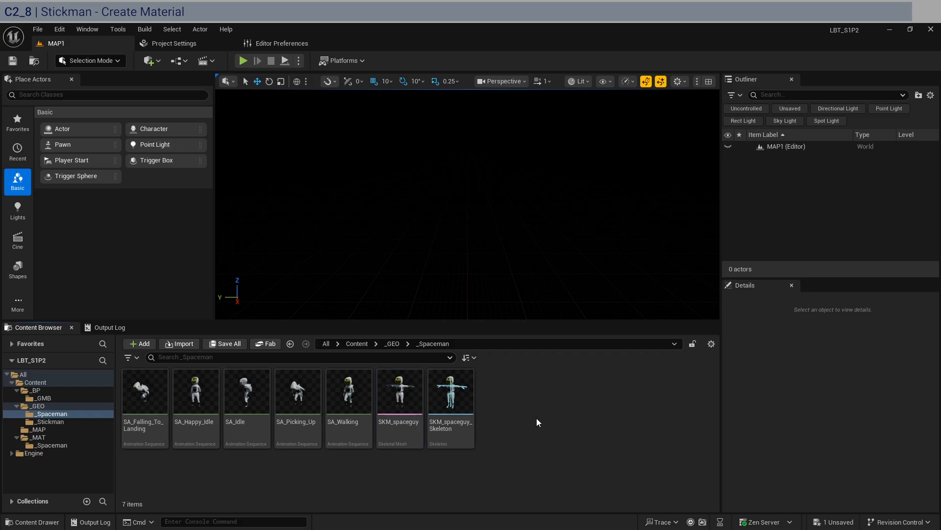